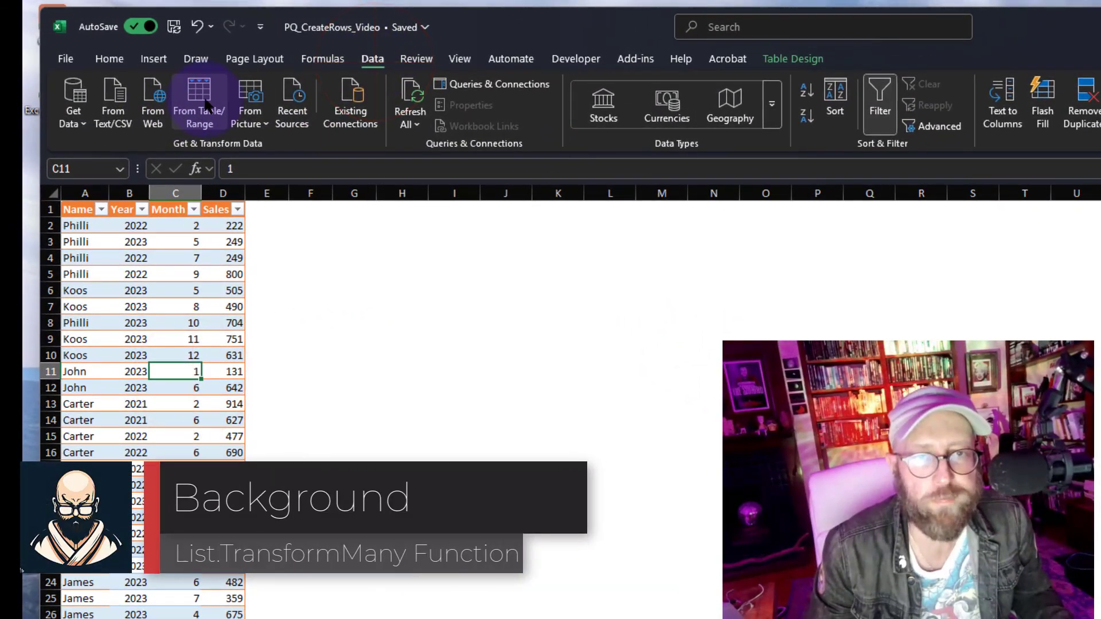
Load the worksheet's sales table into Power Query Editor
left_click(207, 105)
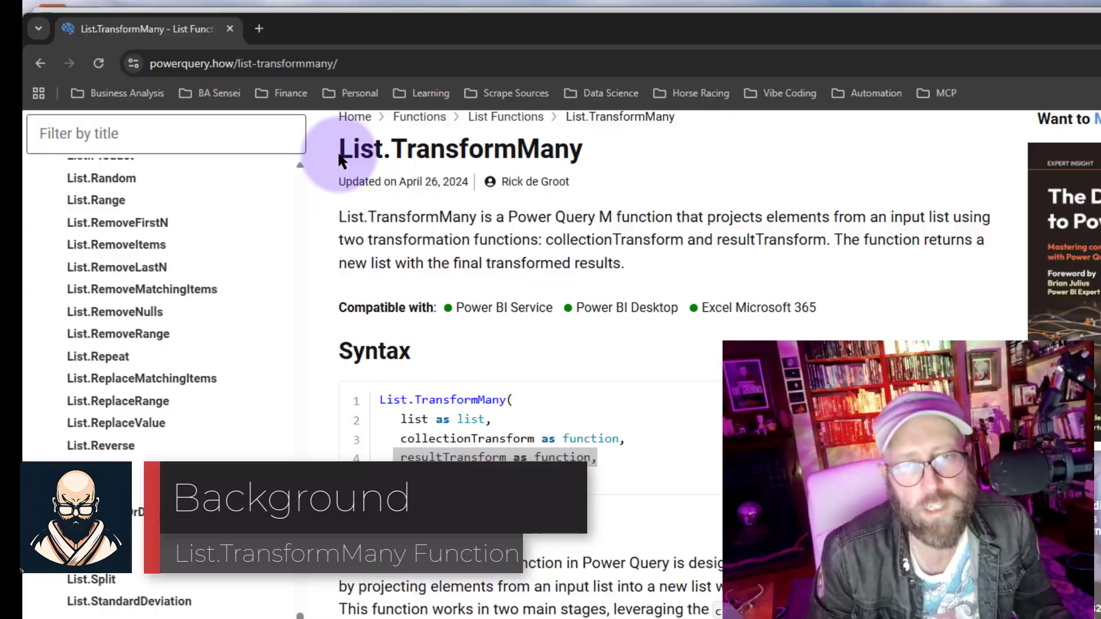
Examine the List.TransformMany description and syntax on powerquery.how in the browser, focusing on the collectionTransform and resultTransform arguments
left_click_drag(336, 148, 602, 212)
left_click_drag(715, 216, 920, 215)
left_click(560, 219)
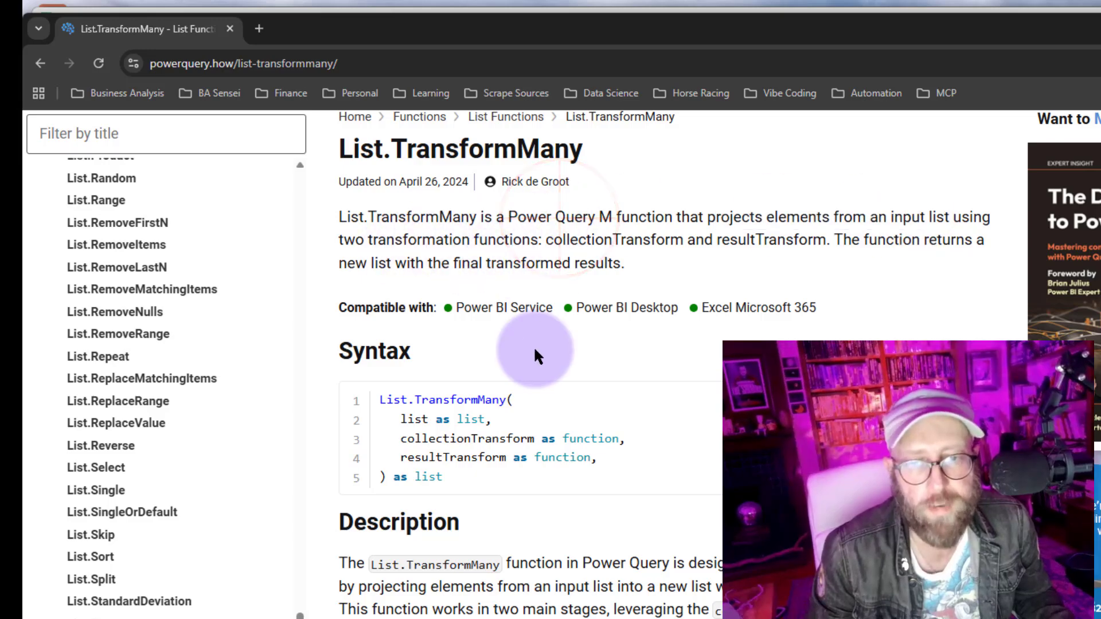
left_click_drag(401, 440, 549, 439)
left_click_drag(401, 457, 513, 457)
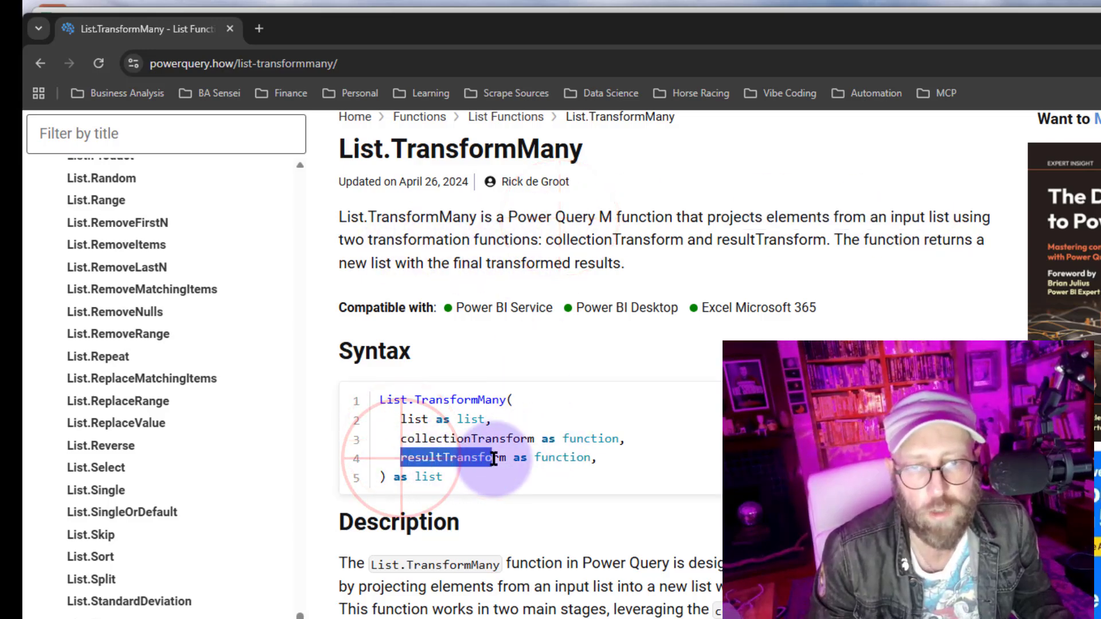
Switch back to Power Query Editor and create a new blank query alongside Table1
key("alt+Tab")
left_click(1028, 158)
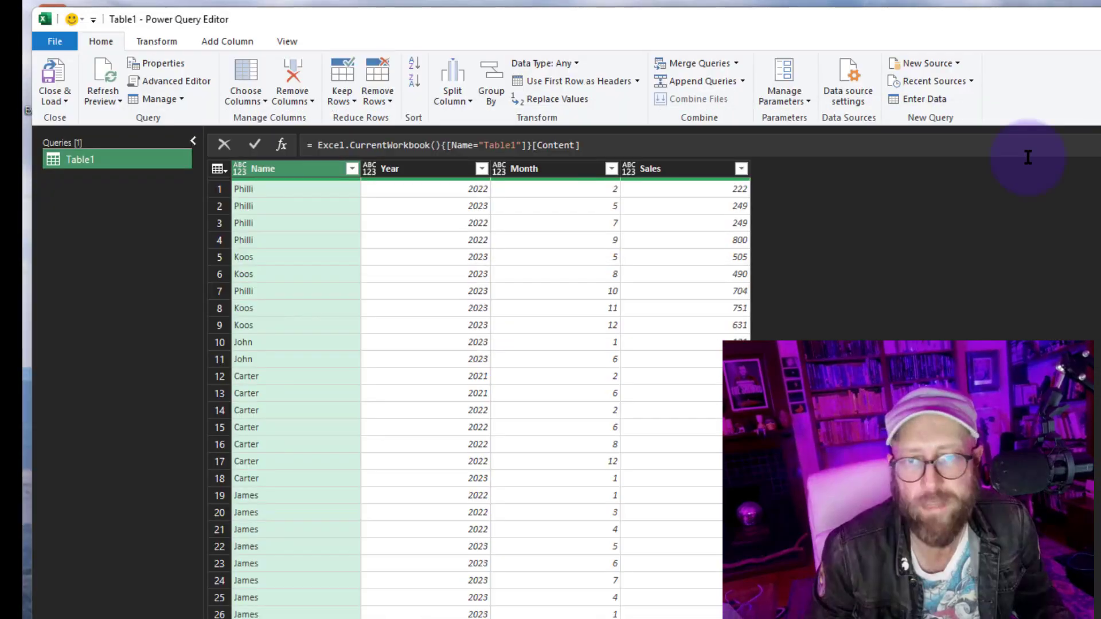
right_click(100, 180)
left_click(149, 202)
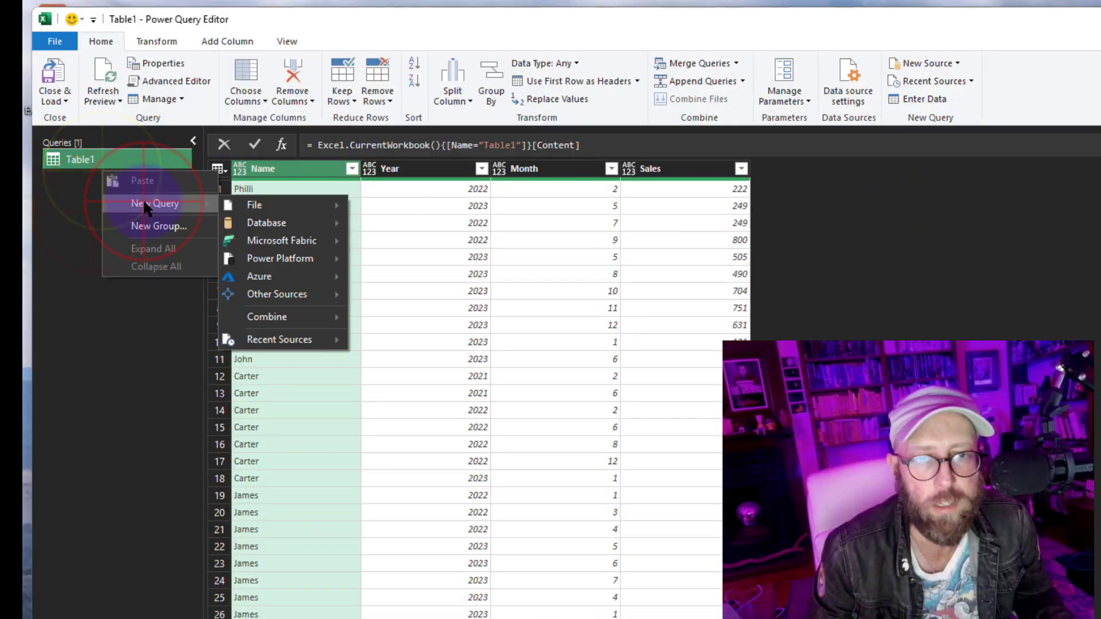
left_click(271, 294)
left_click(395, 360)
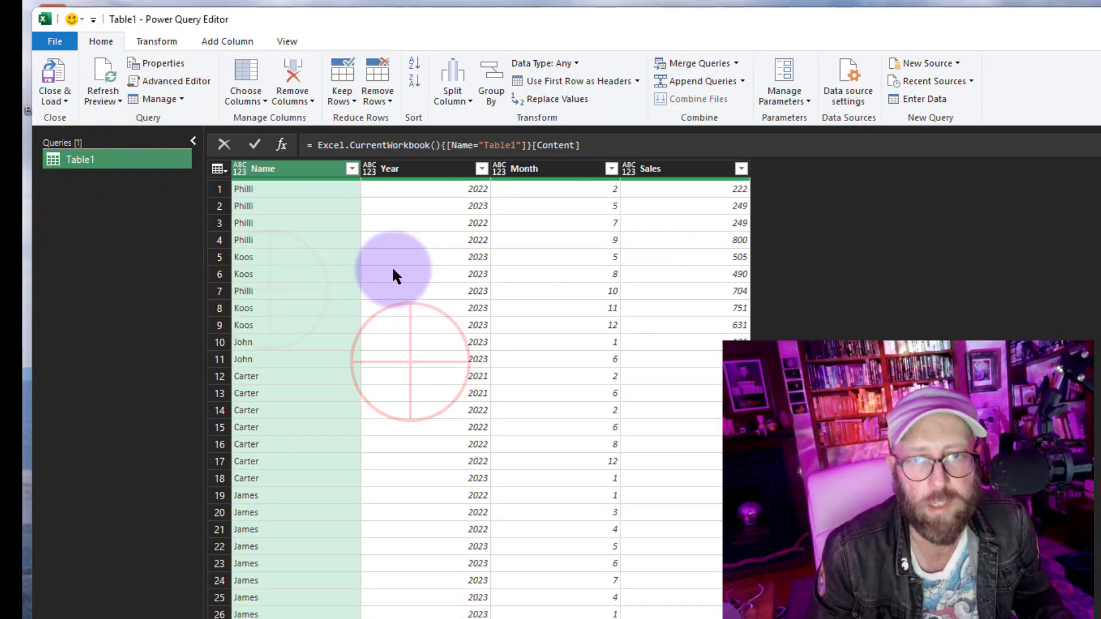
Open the blank query's code in Advanced Editor and replace the Source value with a List.TransformMany call split over several lines
left_click(166, 80)
left_click(527, 249)
key("BackSpace")
key("Return")
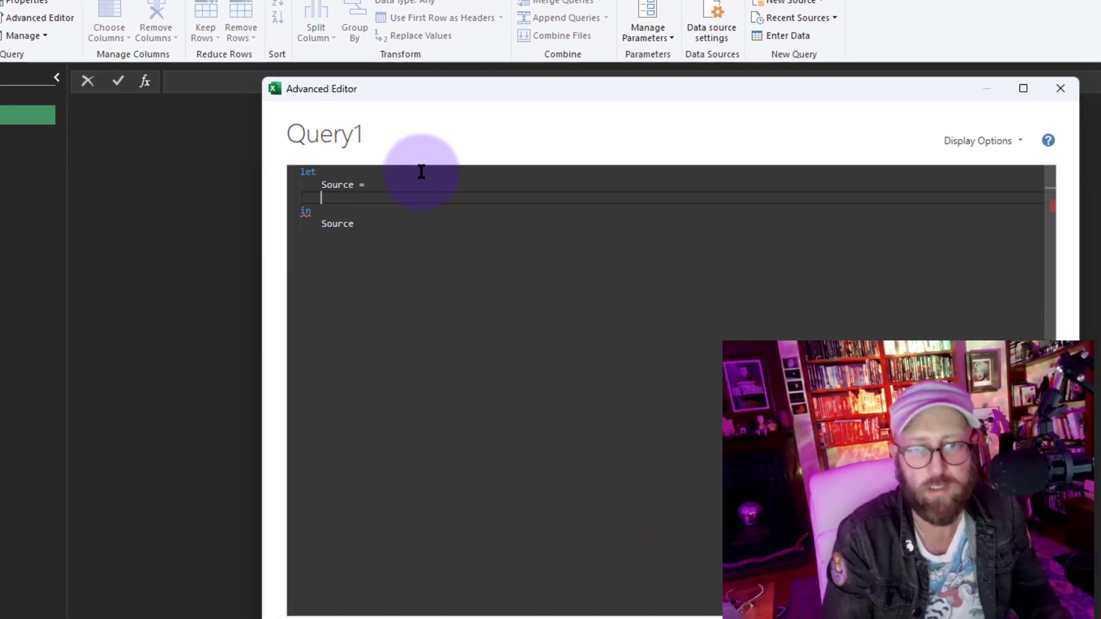
key("Tab")
type("listtrn")
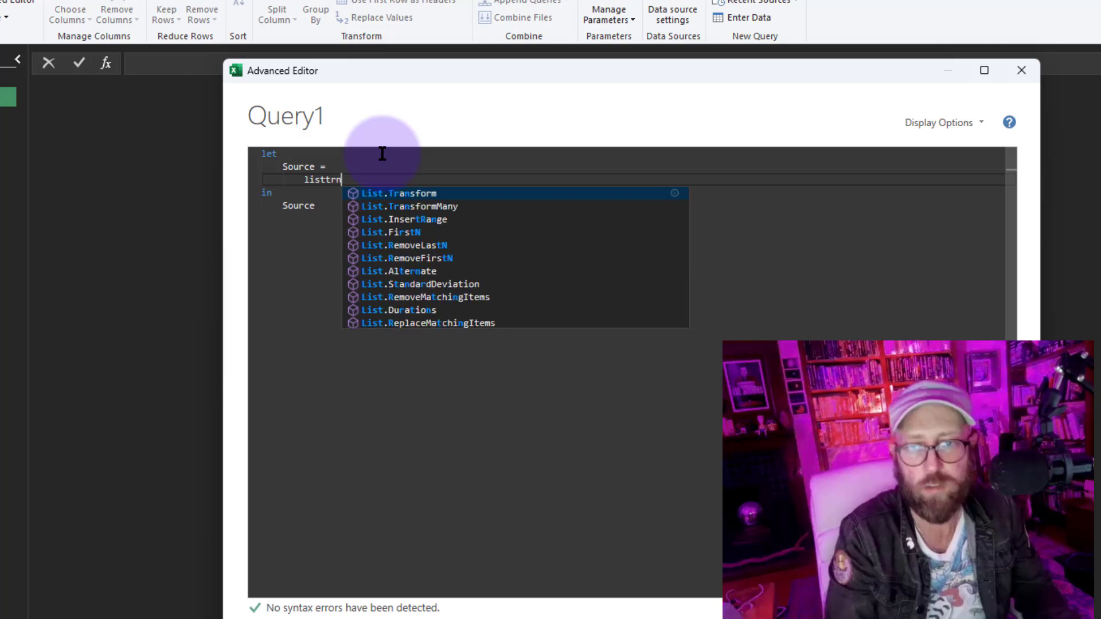
key("Tab")
type("(")
key("Return")
Enter {1..5} as the list argument of List.TransformMany, followed by a comma and a new line
left_click(446, 191)
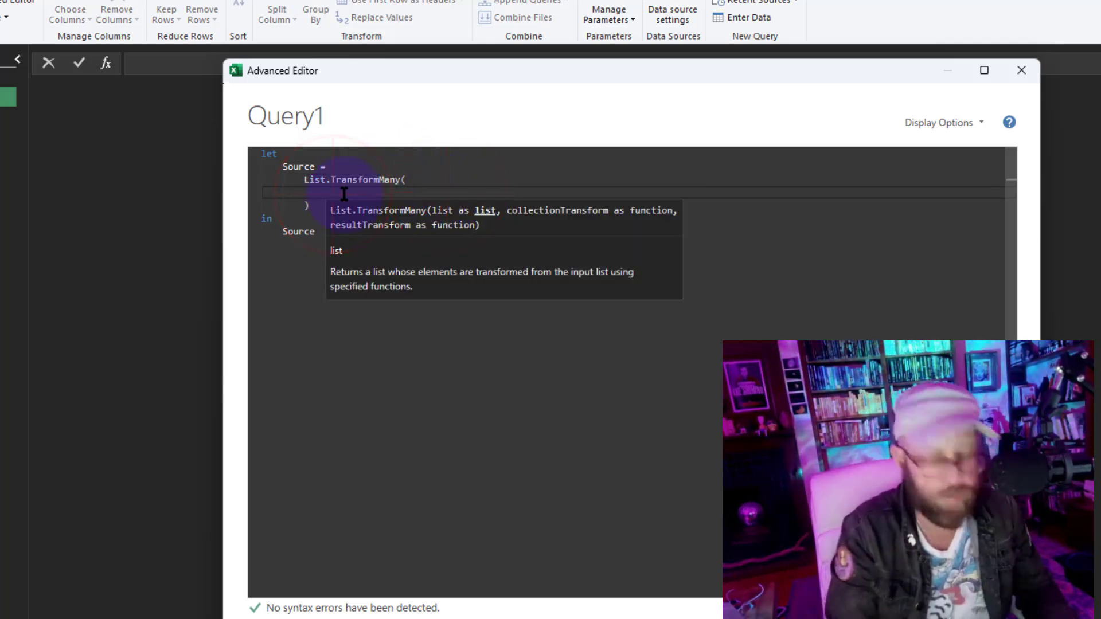
type("{1..5")
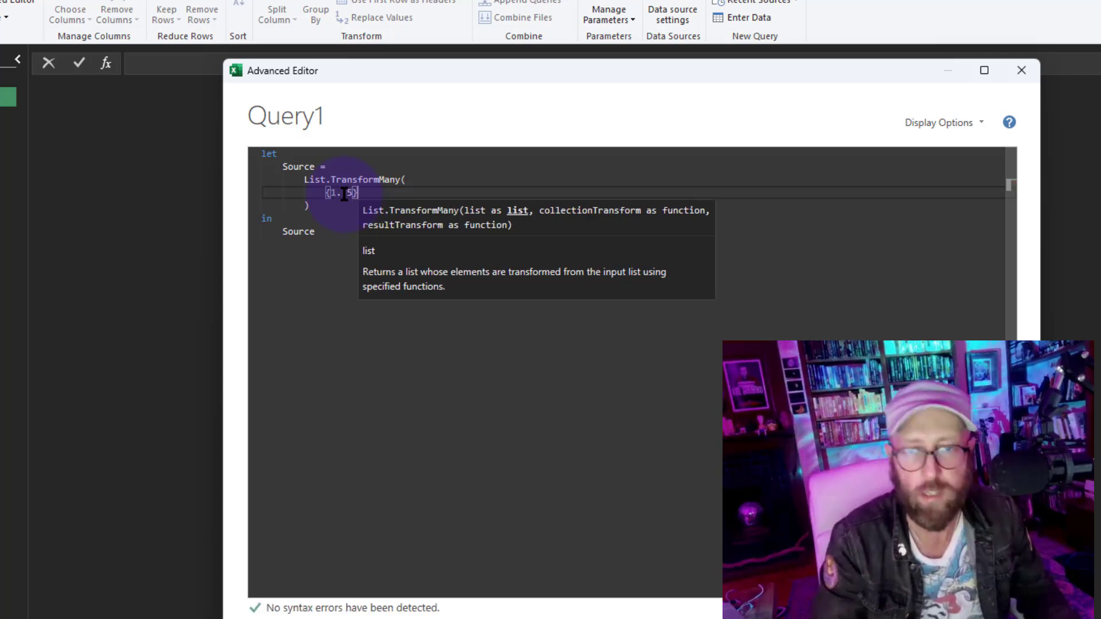
type("},")
key("Return")
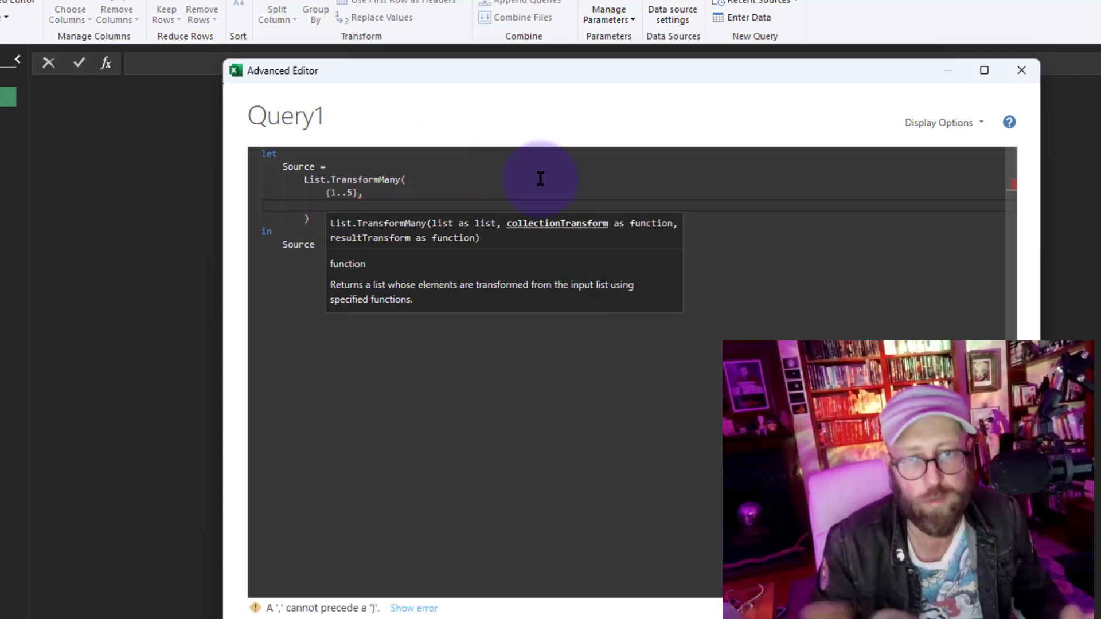
Write the collectionTransform argument as (x)=> {#date ( 2024, x, 1)}, and begin a new line
type("(x")
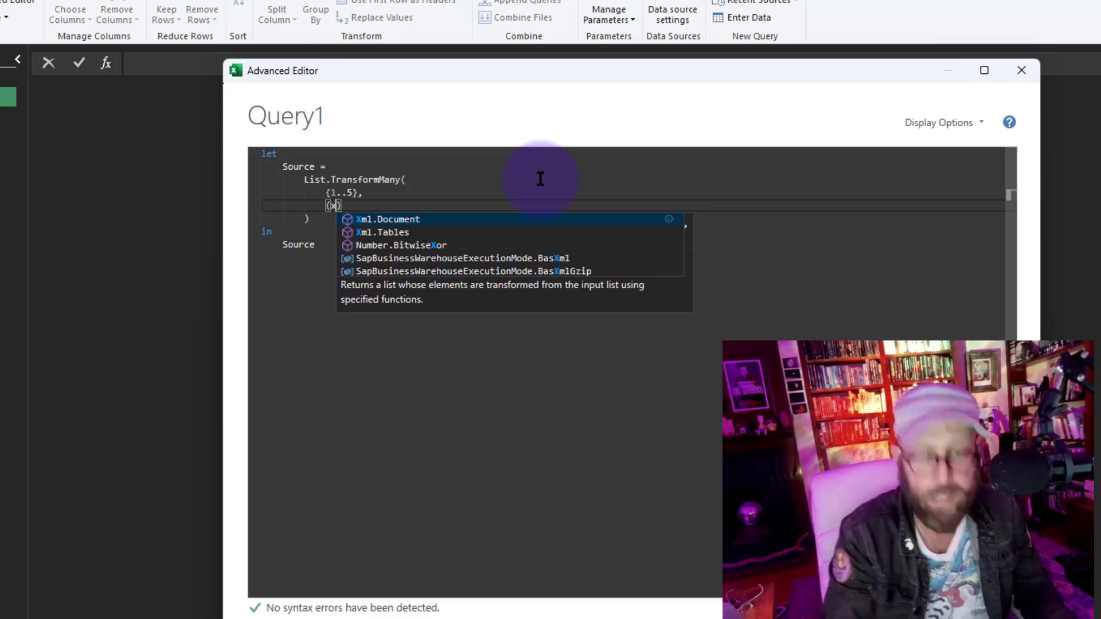
type(")")
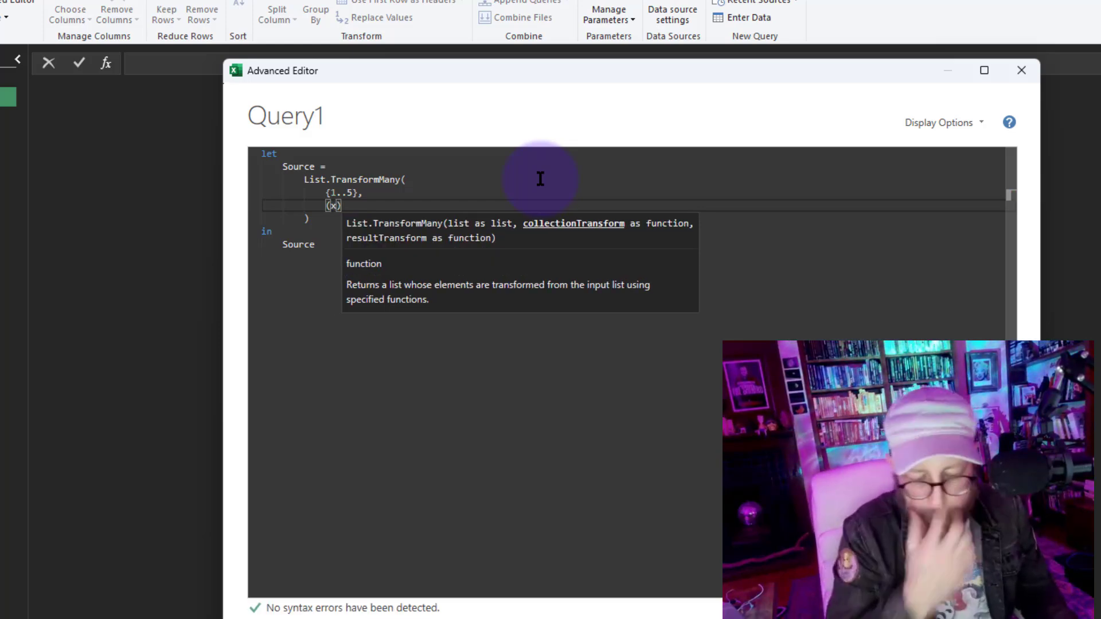
type("=>")
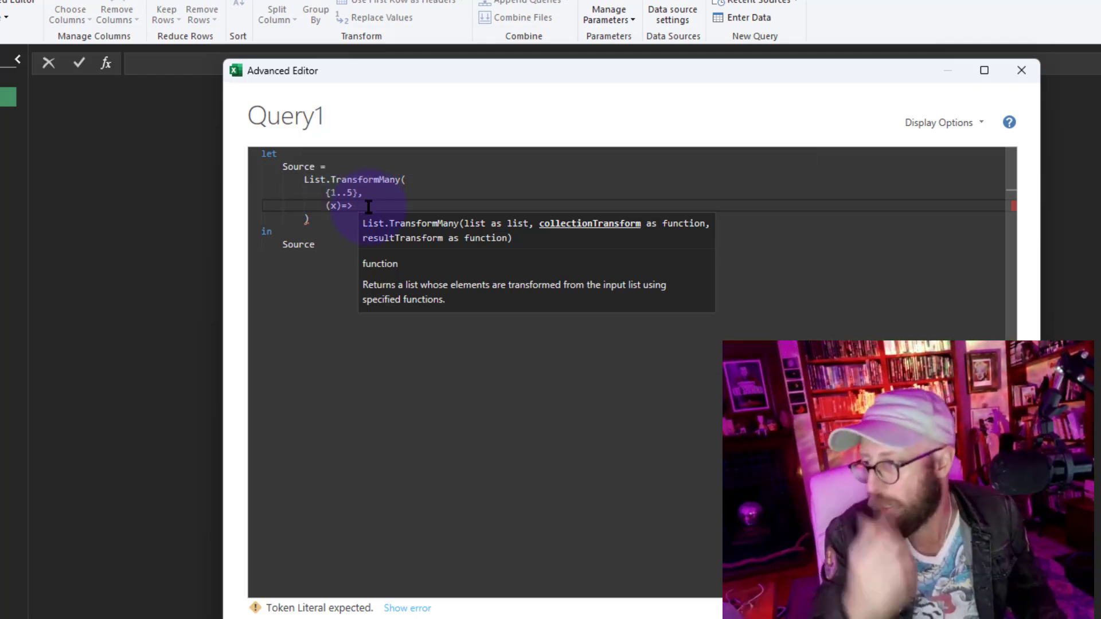
type("{#date ( 2")
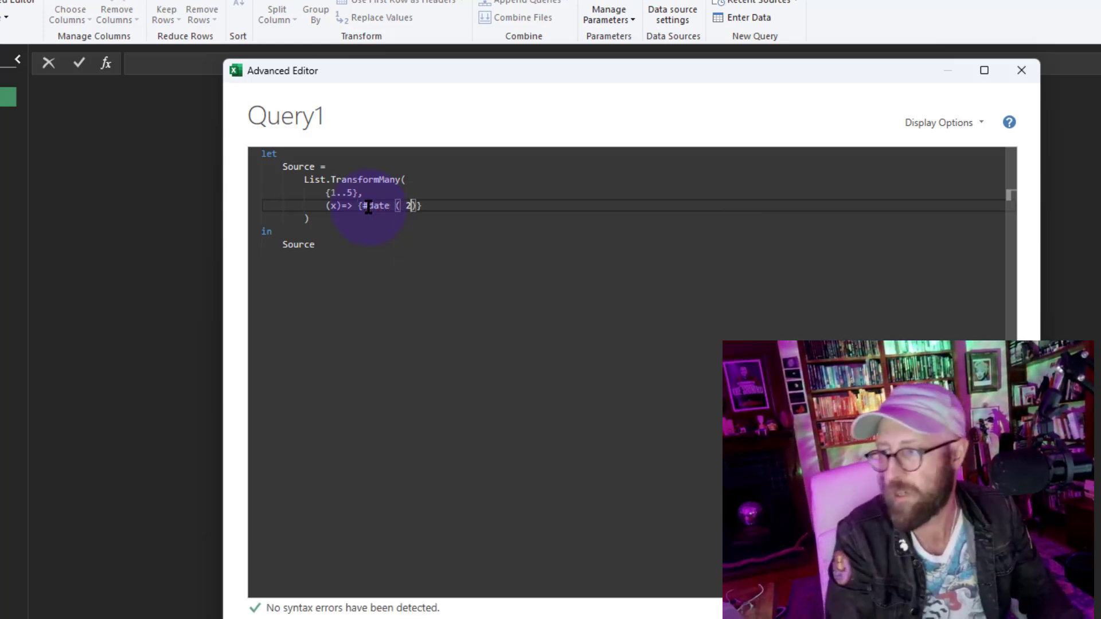
type("024, ")
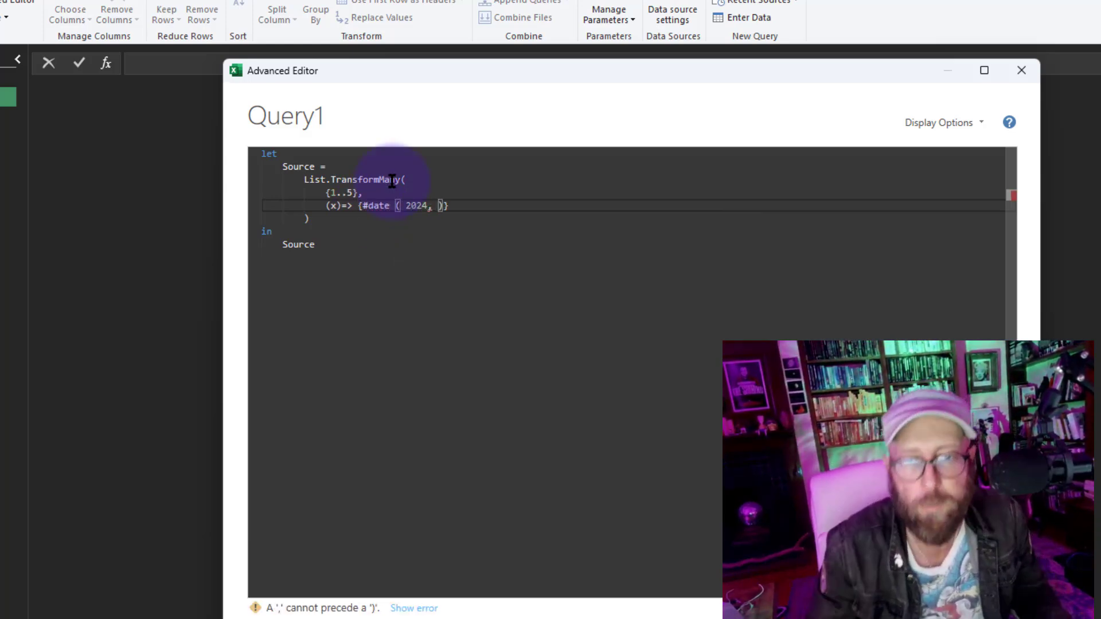
type("x")
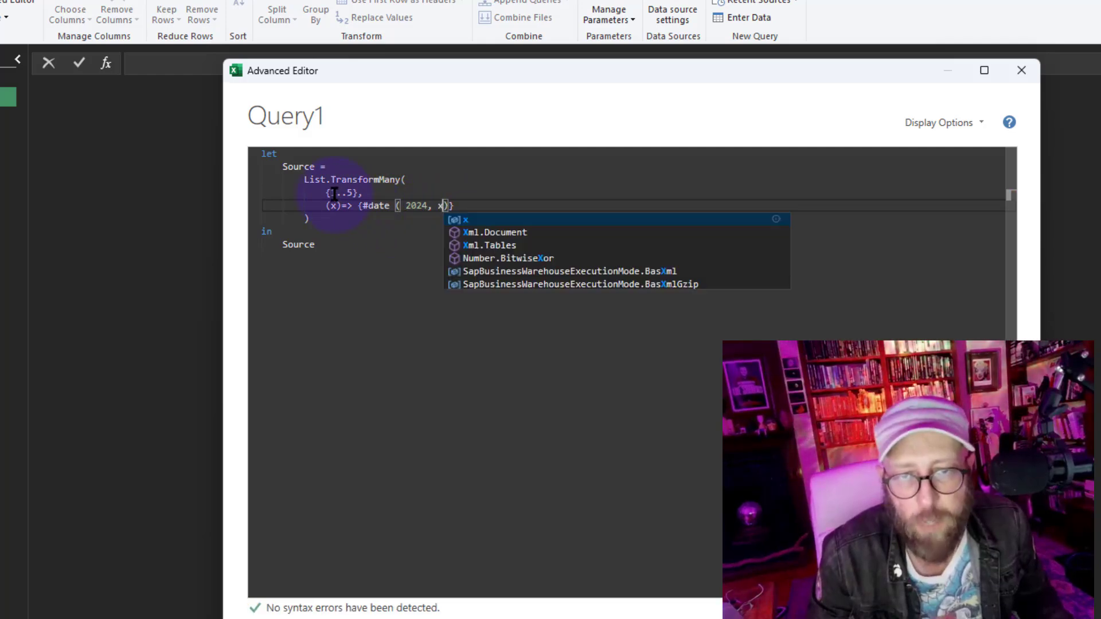
type(", 1")
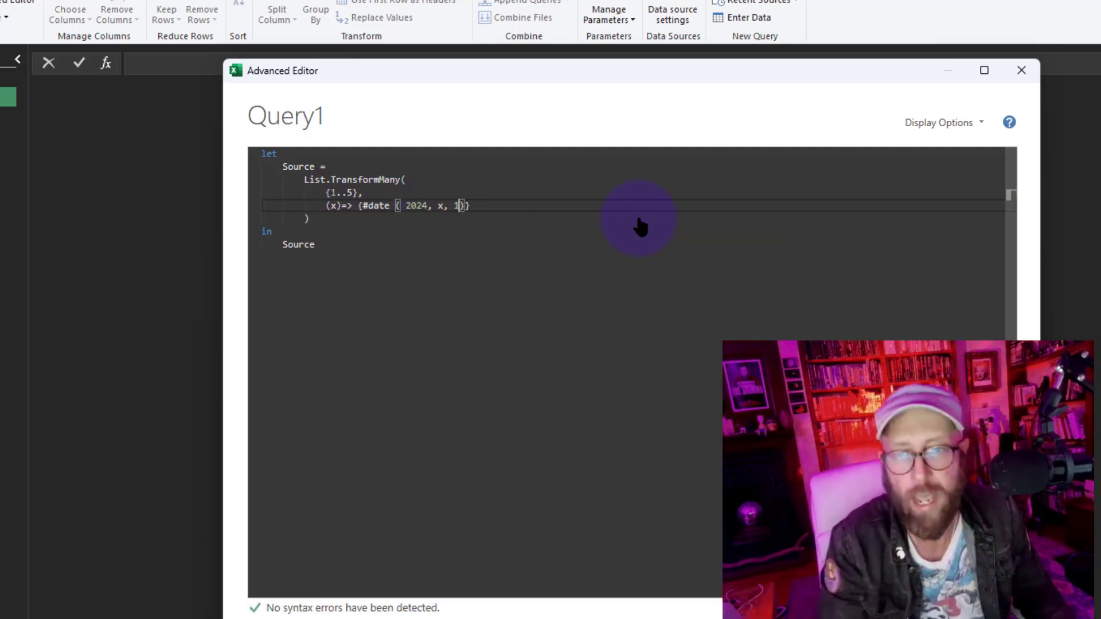
type(")},")
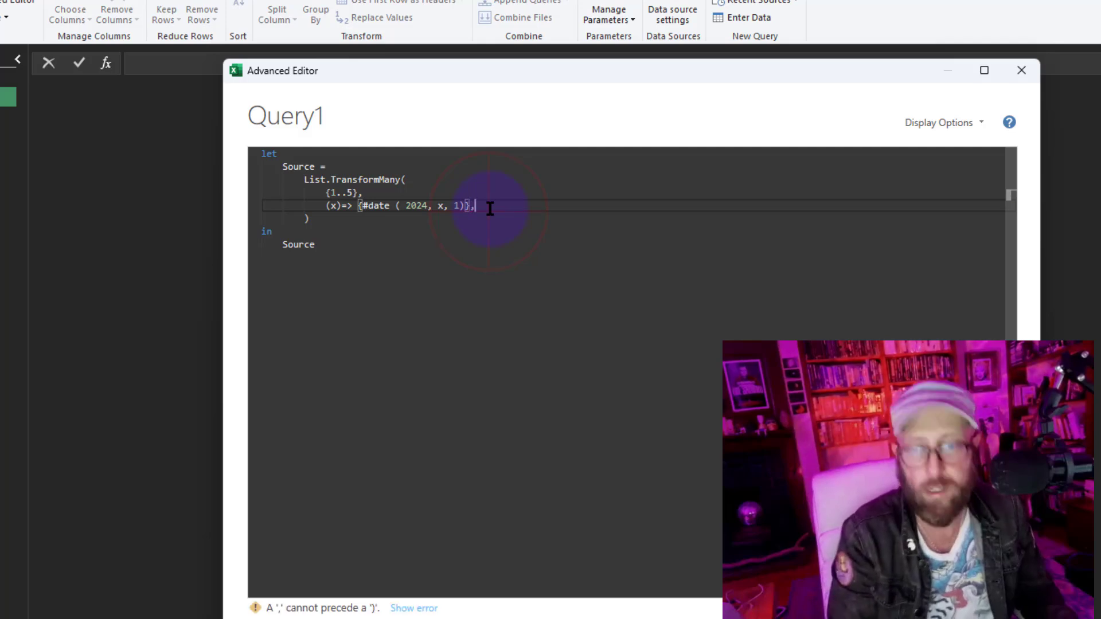
key("Return")
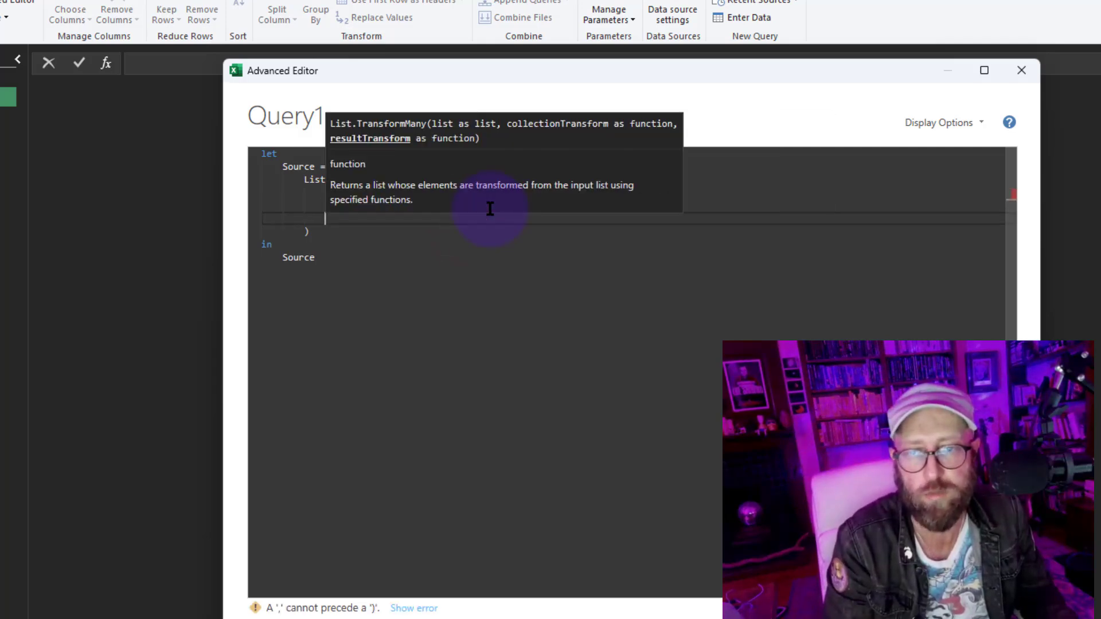
Start the resultTransform argument with the two-parameter function header (x,y)=>
left_click(362, 217)
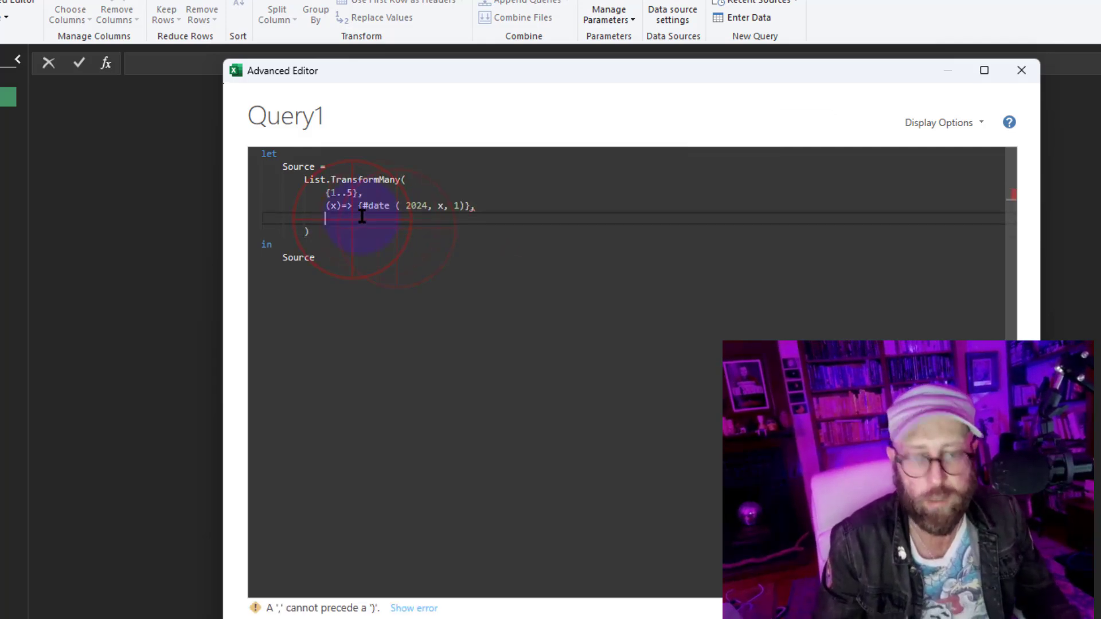
type("(x,y)")
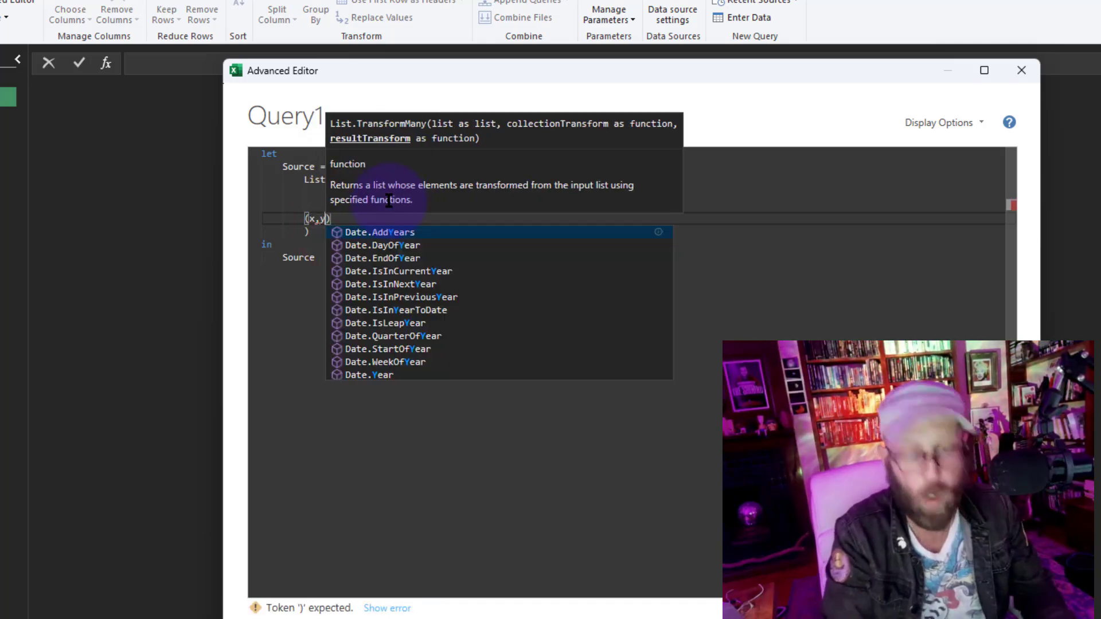
type("=>")
Add the comment //= y at the end of the #date line
left_click_drag(326, 205, 483, 205)
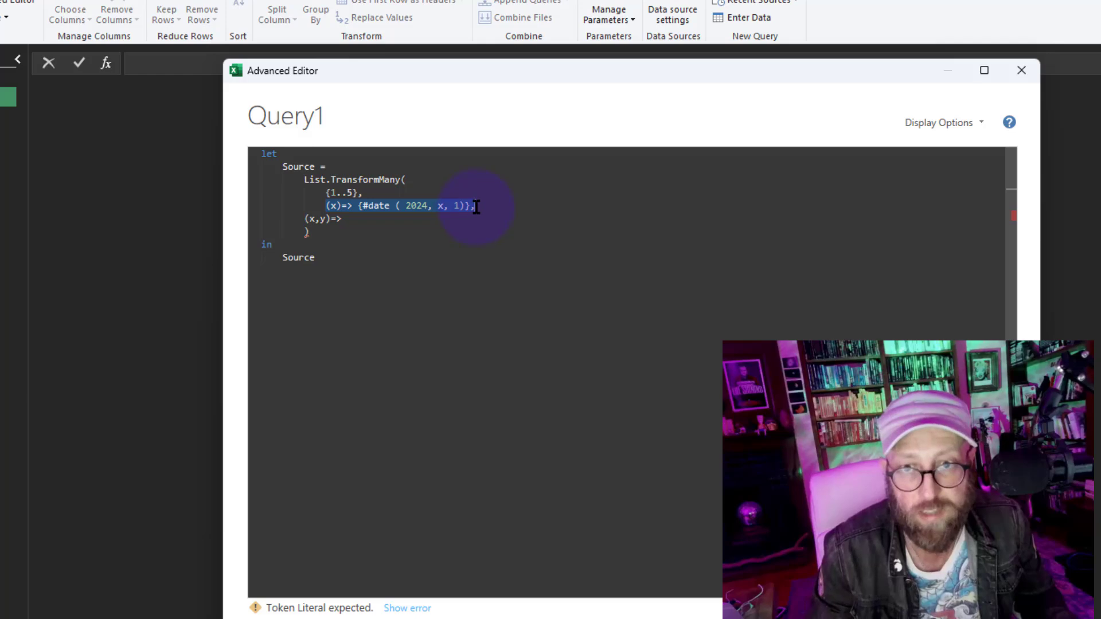
left_click(476, 206)
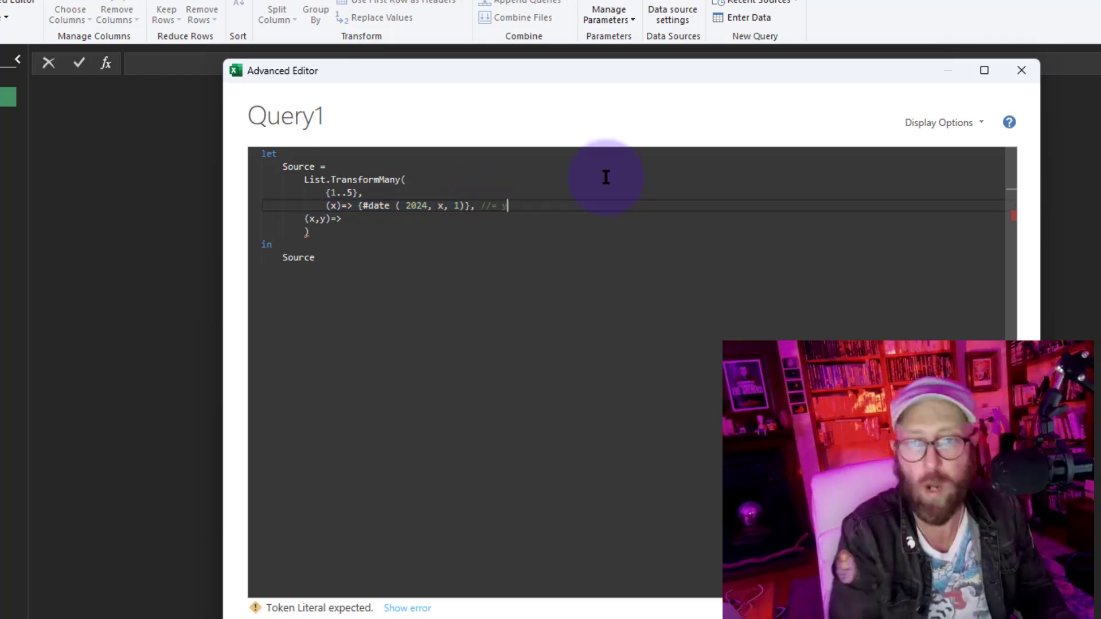
left_click(327, 193)
Begin the (x,y) function body with Text.From(x) & " " &
left_click(340, 221)
type("x")
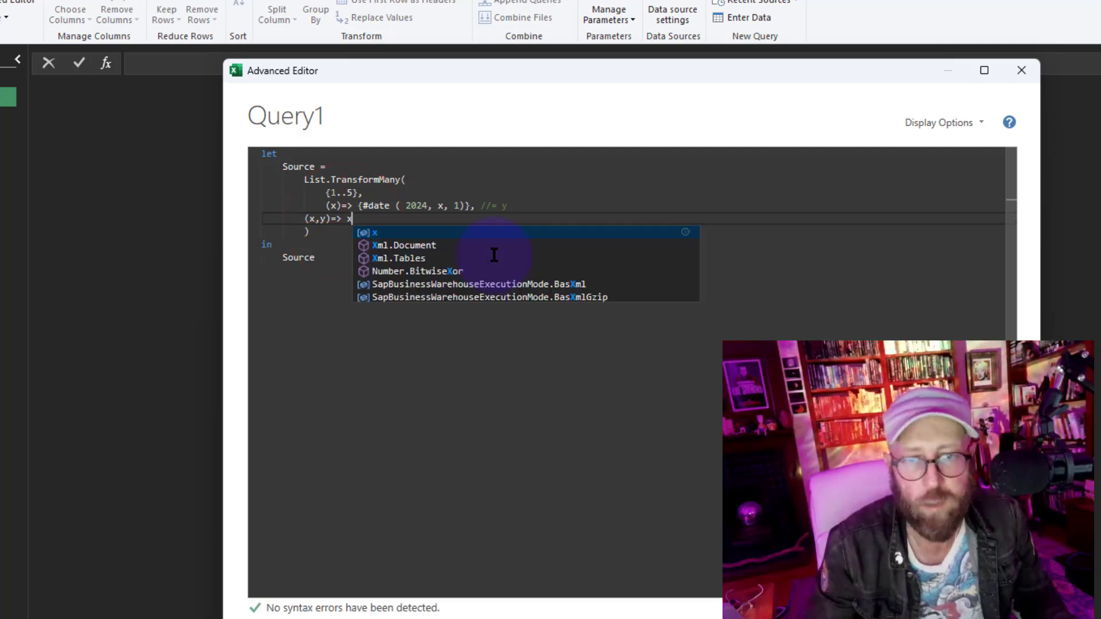
key("Left")
key("Left")
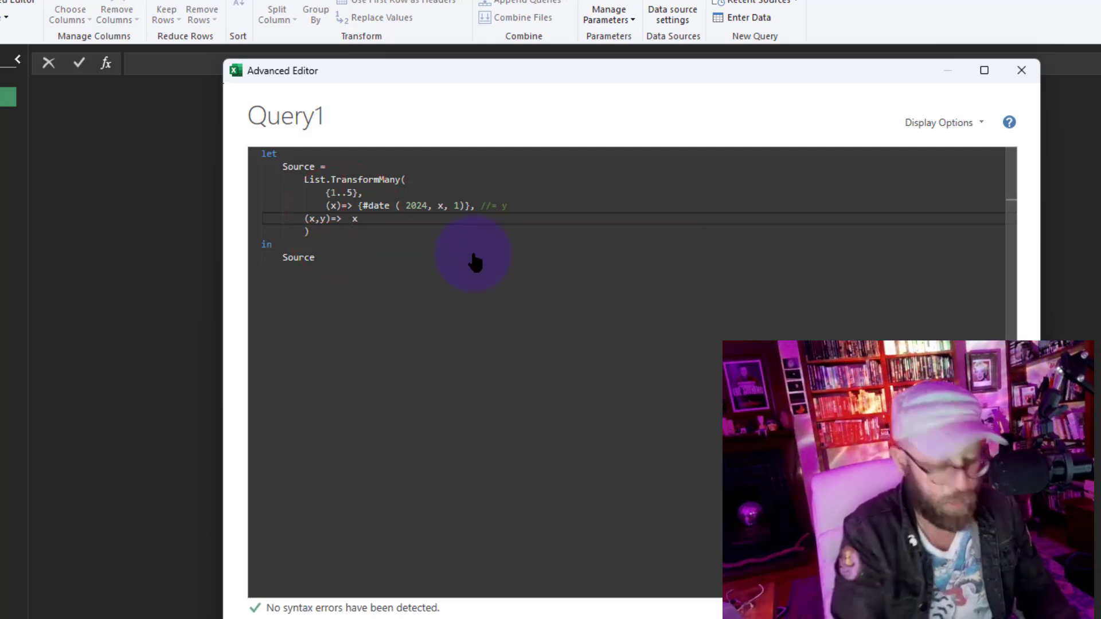
type("Text.From(x")
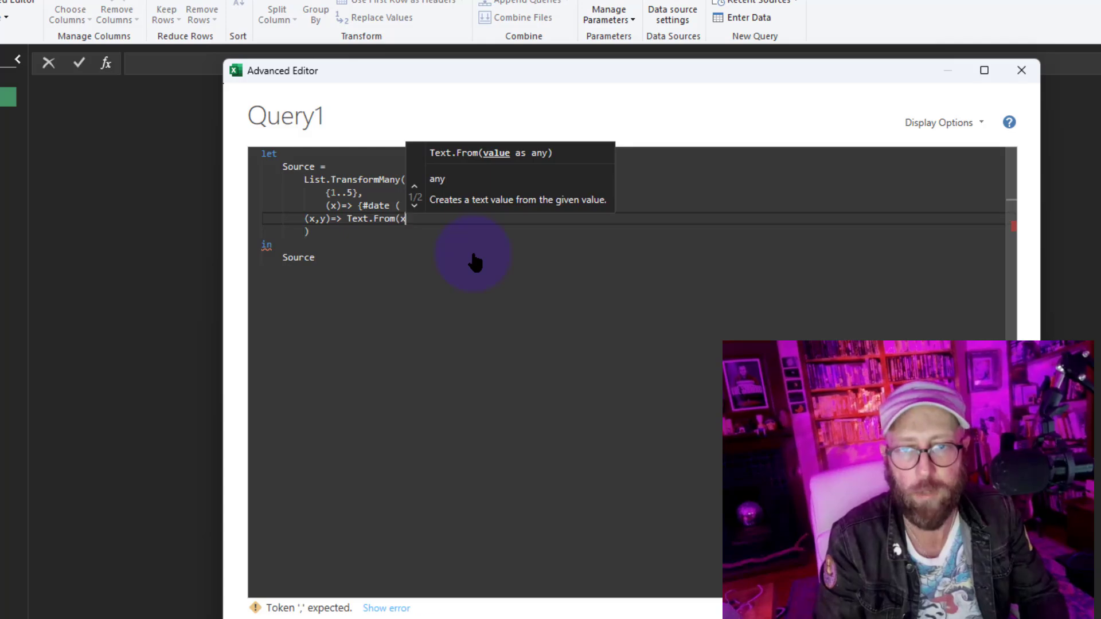
type(")")
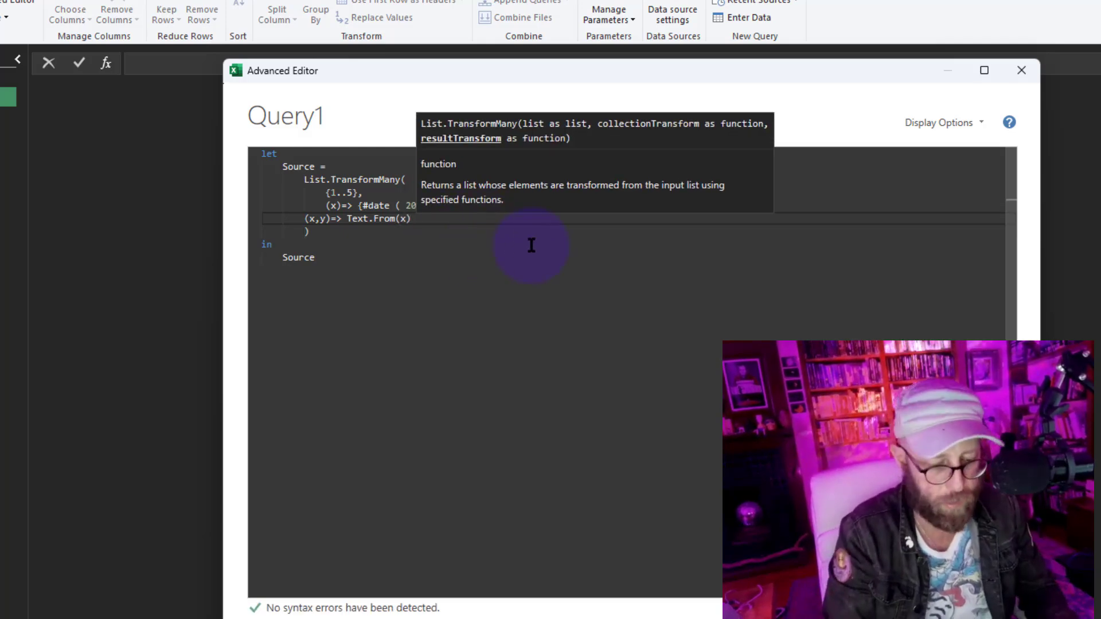
type(" & \" \" ")
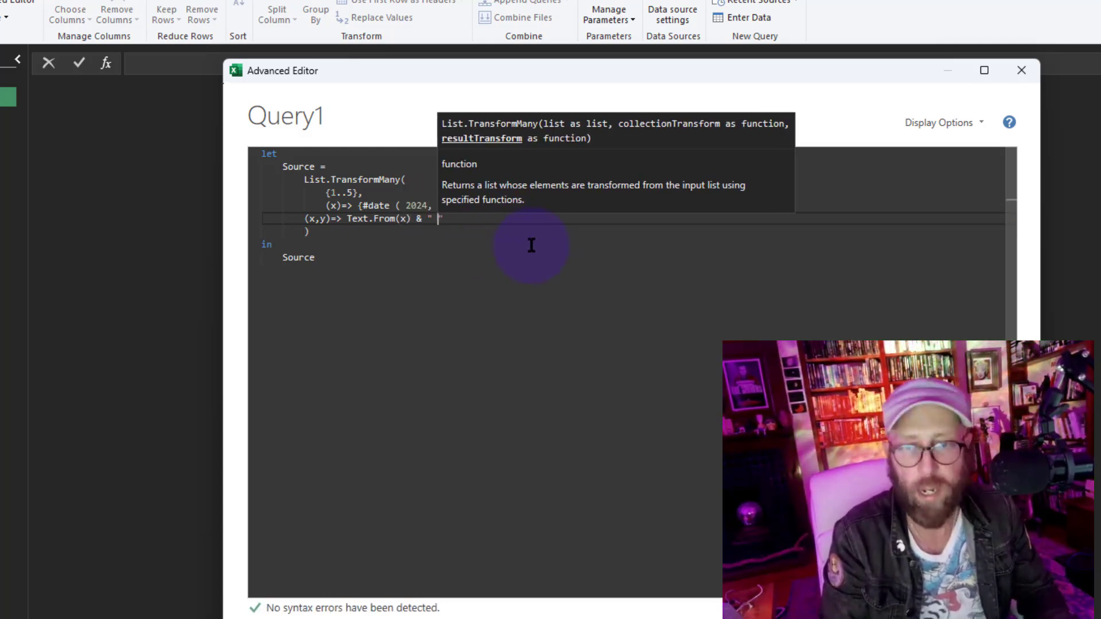
type("&")
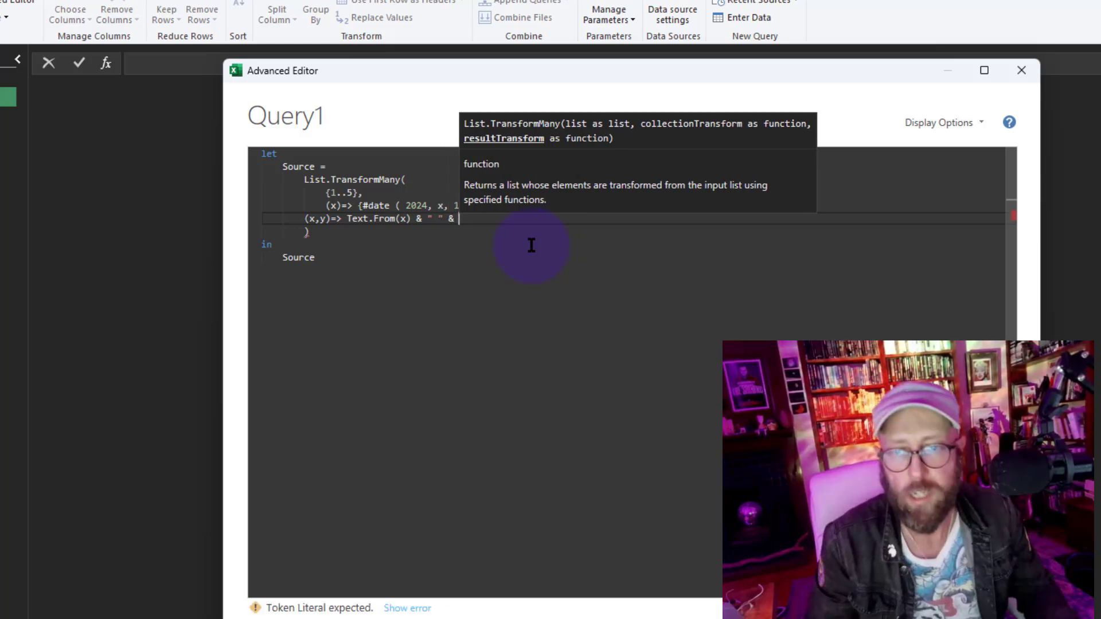
Complete the (x,y) function body by concatenating y after the space string
key("Down")
key("Down")
left_click(476, 218)
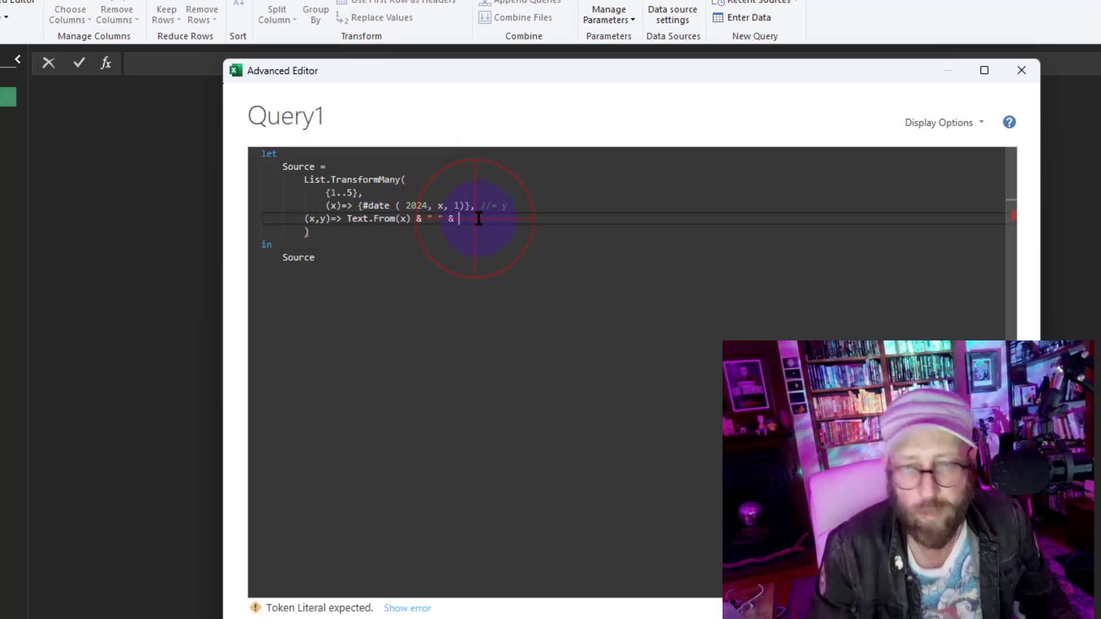
type("y")
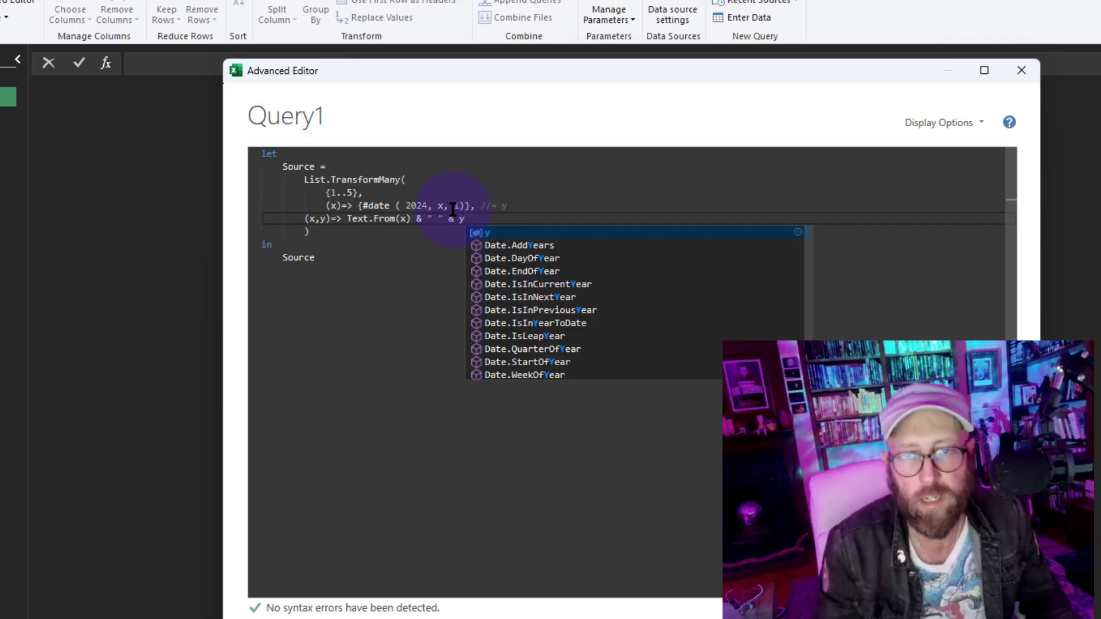
Replace the bare y with Date.ToText(y, "MMMM") in the resultTransform function and apply the query
left_click_drag(518, 206, 363, 207)
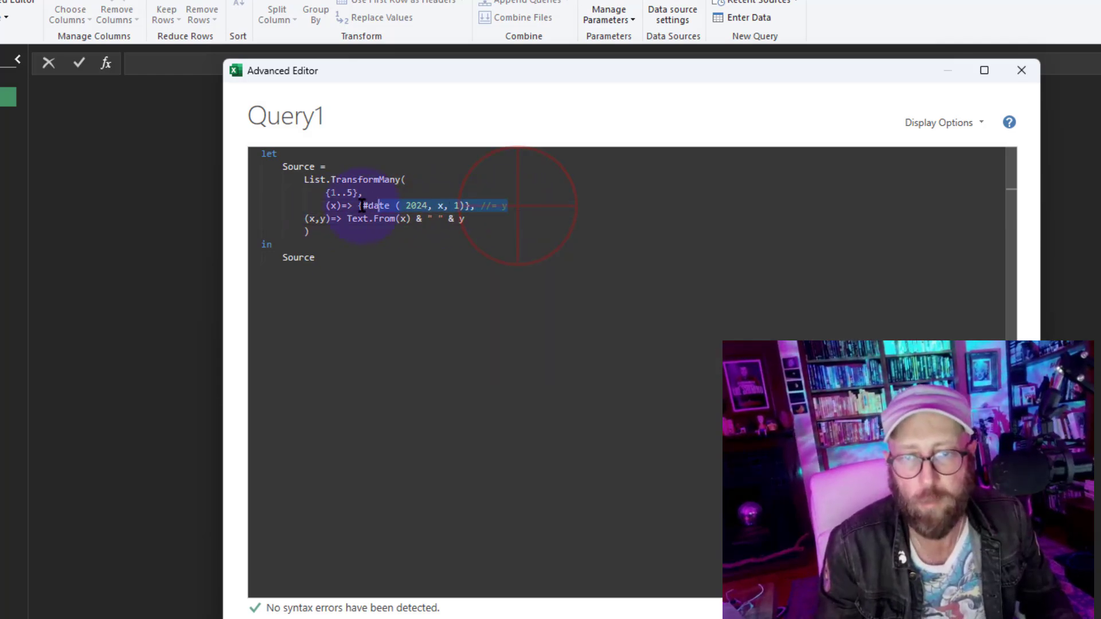
left_click(475, 220)
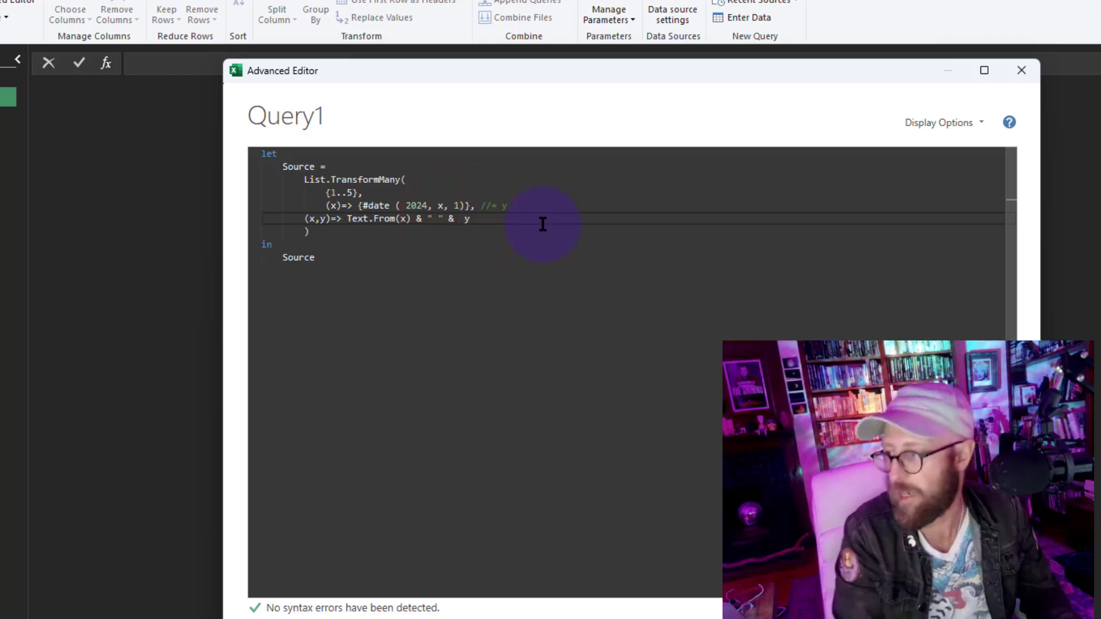
type("Date.ToText(y")
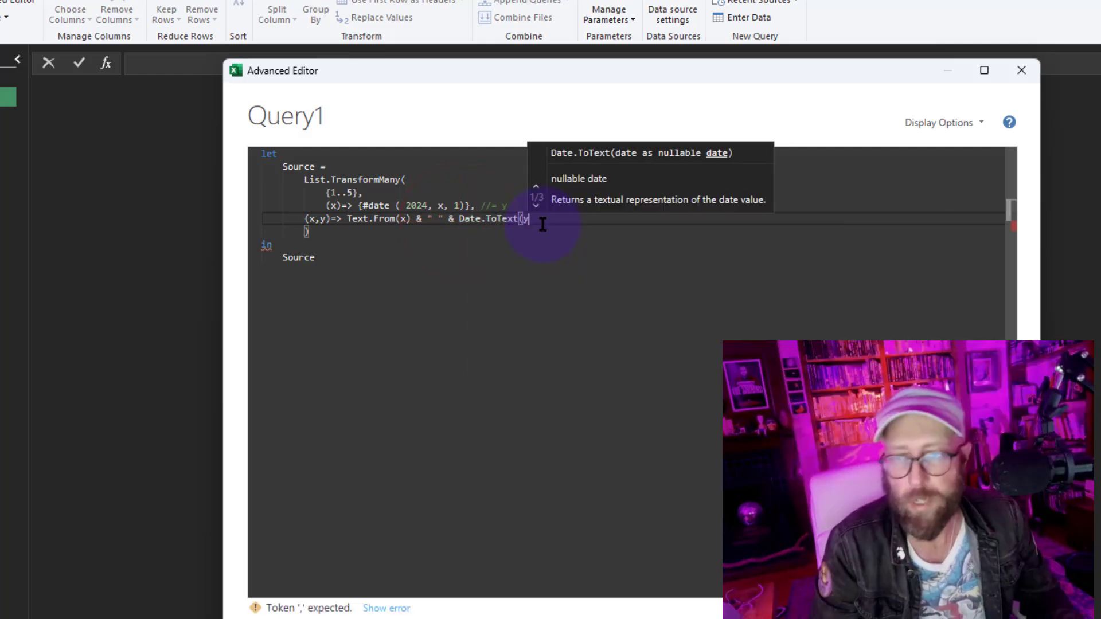
type(", ")
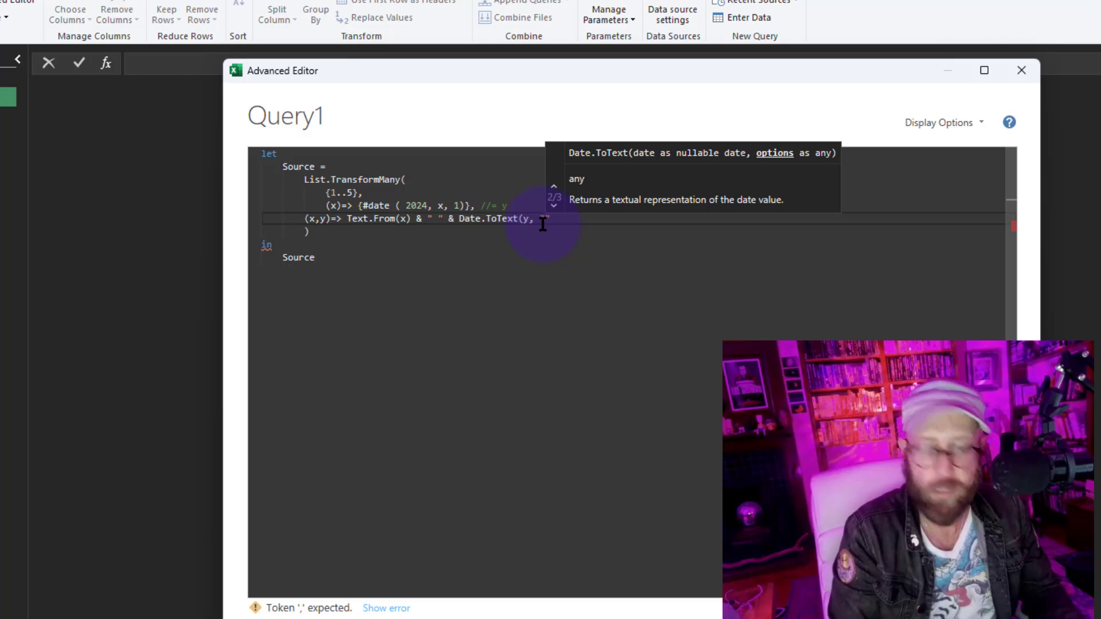
type("\"MMMM\")")
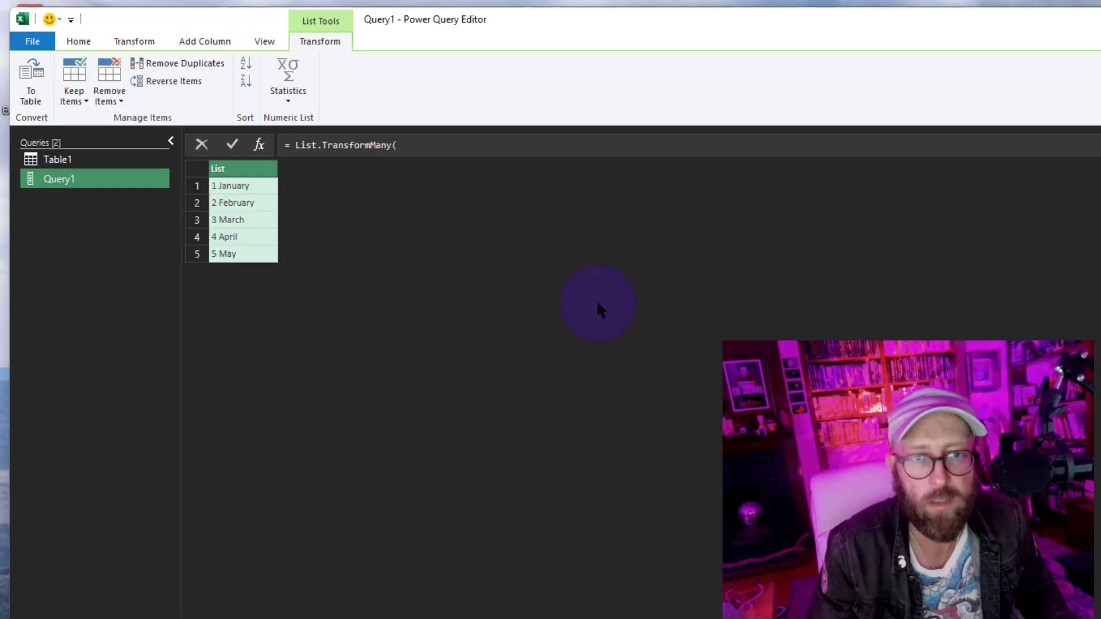
Reopen Query1's code in the Advanced Editor and examine the list, collectionTransform and resultTransform arguments of List.TransformMany
left_click(83, 42)
left_click(144, 80)
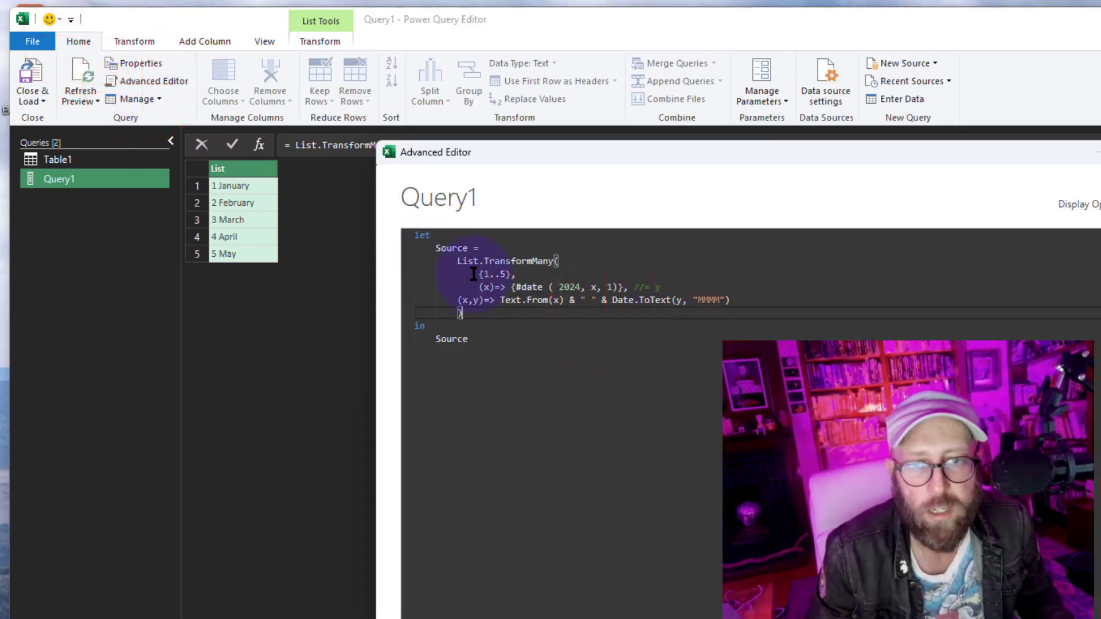
left_click(474, 274)
left_click_drag(474, 274, 519, 274)
left_click(476, 292)
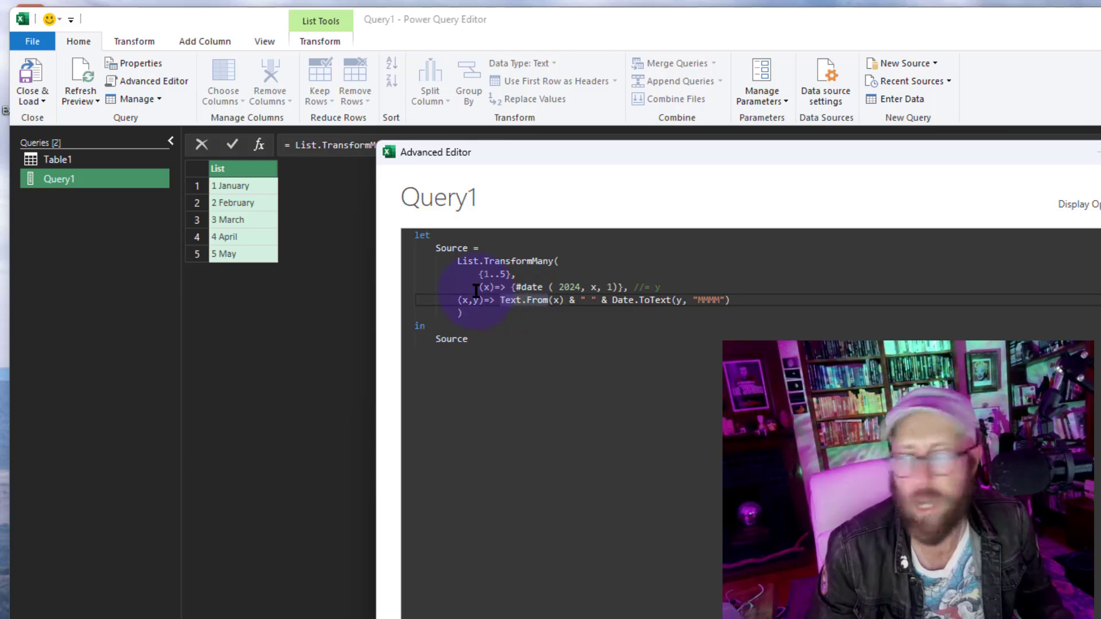
left_click_drag(479, 287, 662, 288)
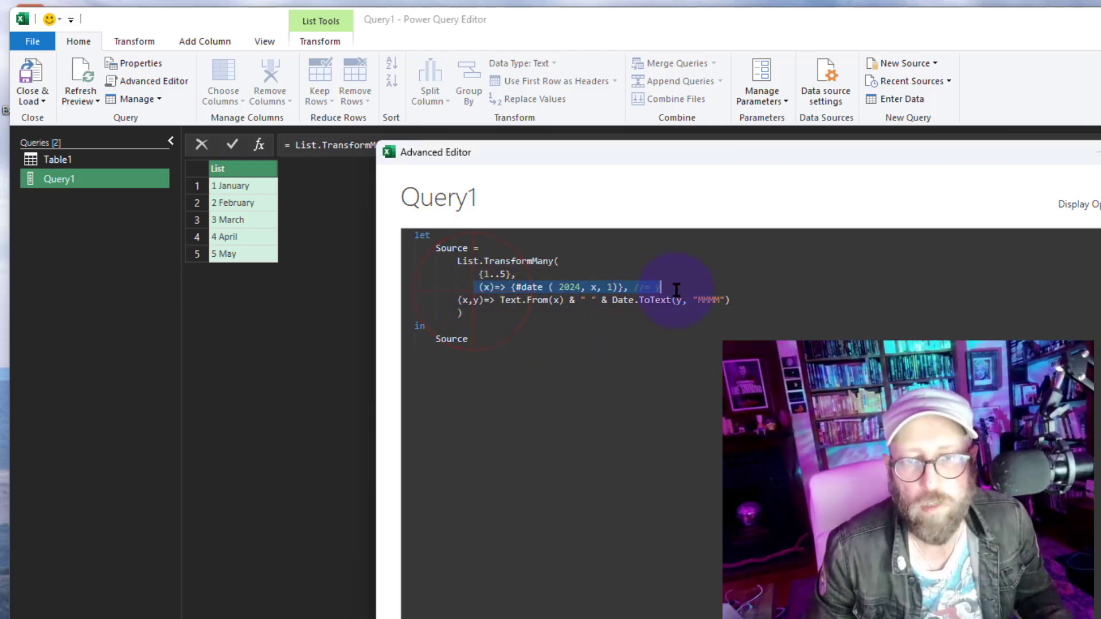
left_click(522, 288)
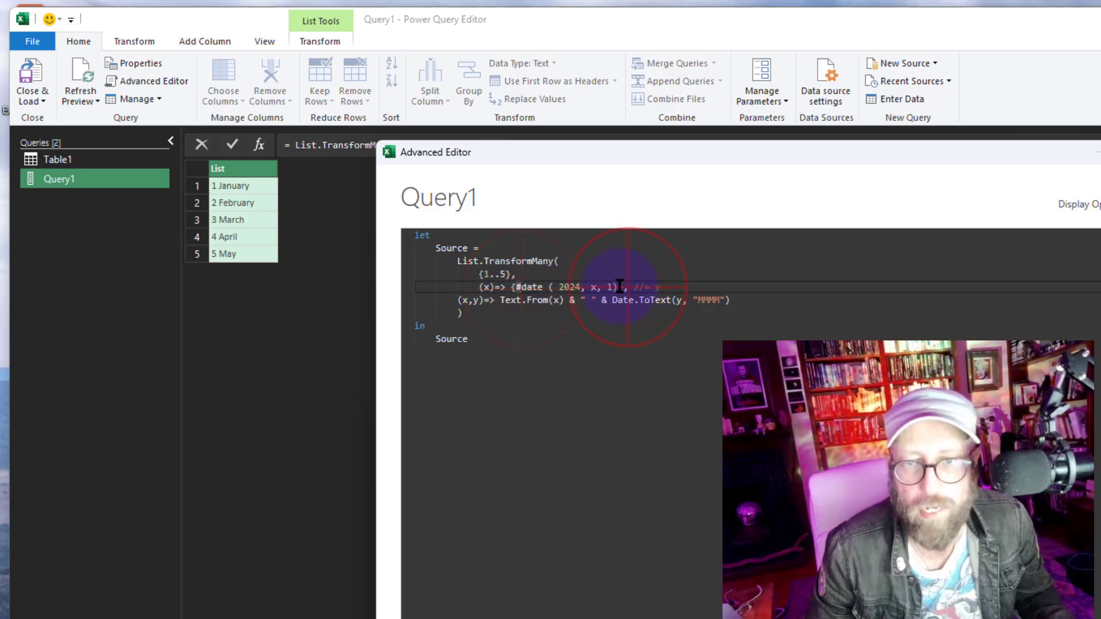
left_click_drag(630, 287, 536, 283)
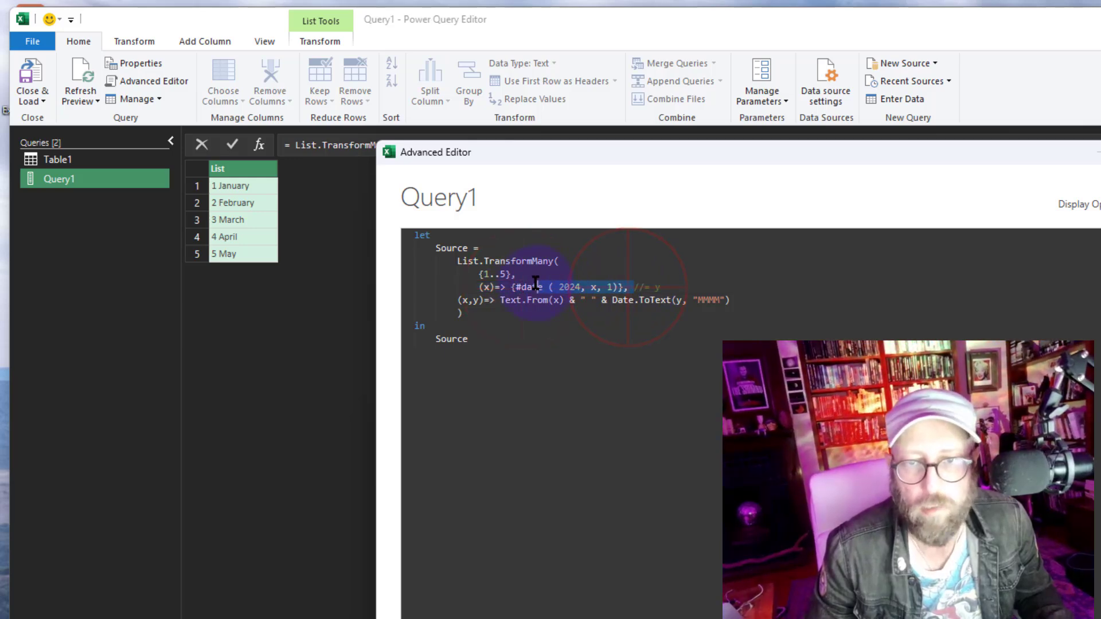
left_click(595, 287)
left_click(537, 361)
left_click_drag(457, 301, 660, 287)
left_click(560, 372)
left_click_drag(477, 275, 730, 301)
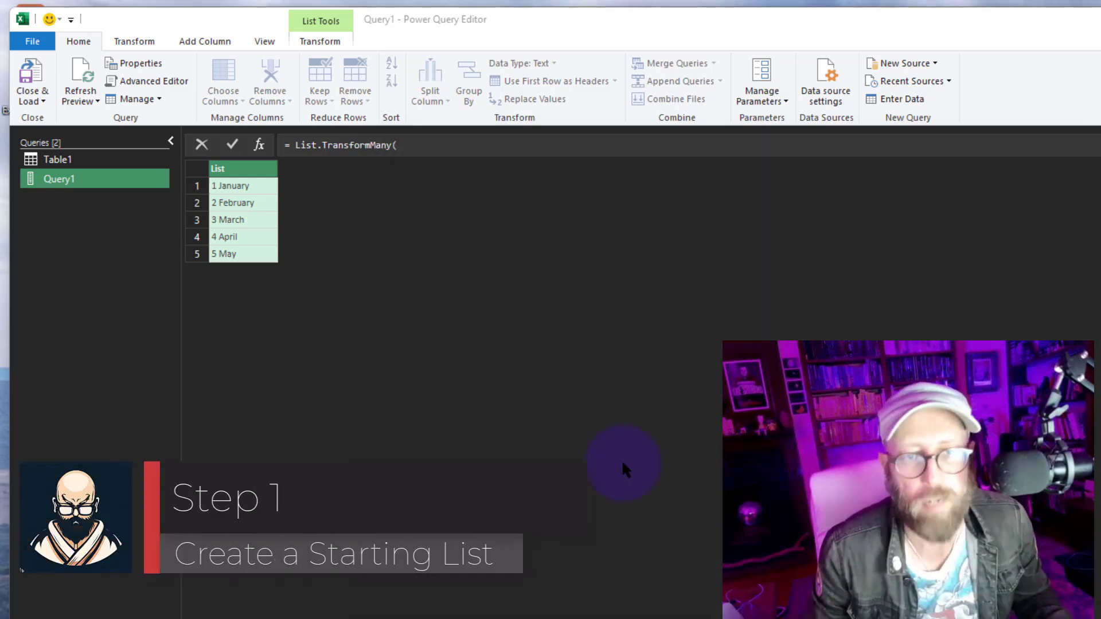
Open the Table1 query and examine its Name and Year columns in light of the list argument in the List.TransformMany documentation
left_click(51, 157)
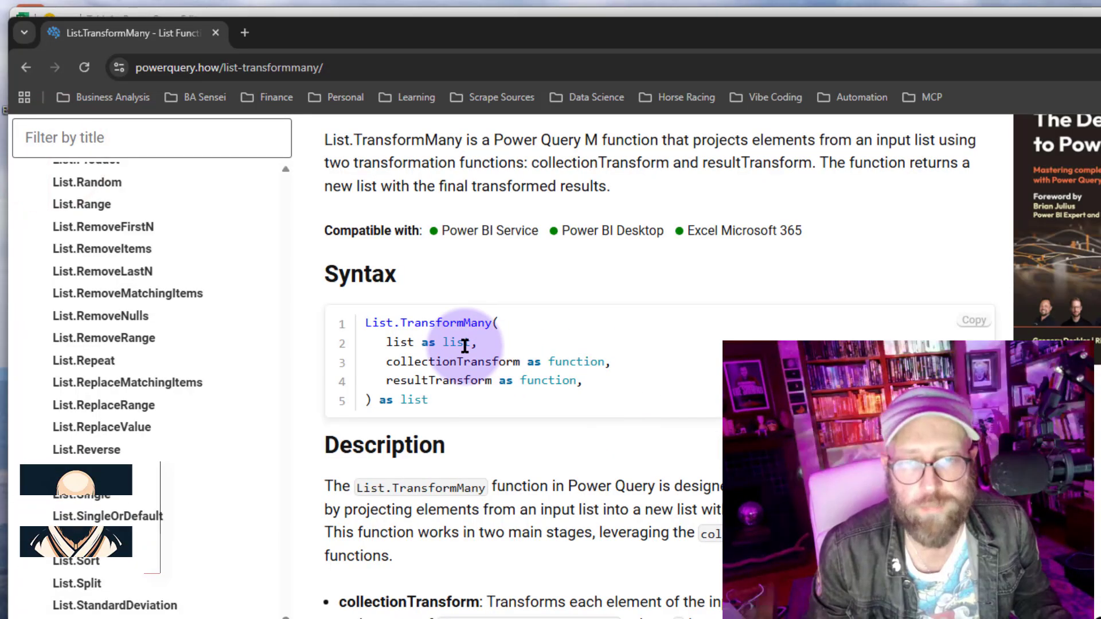
left_click_drag(481, 342, 405, 343)
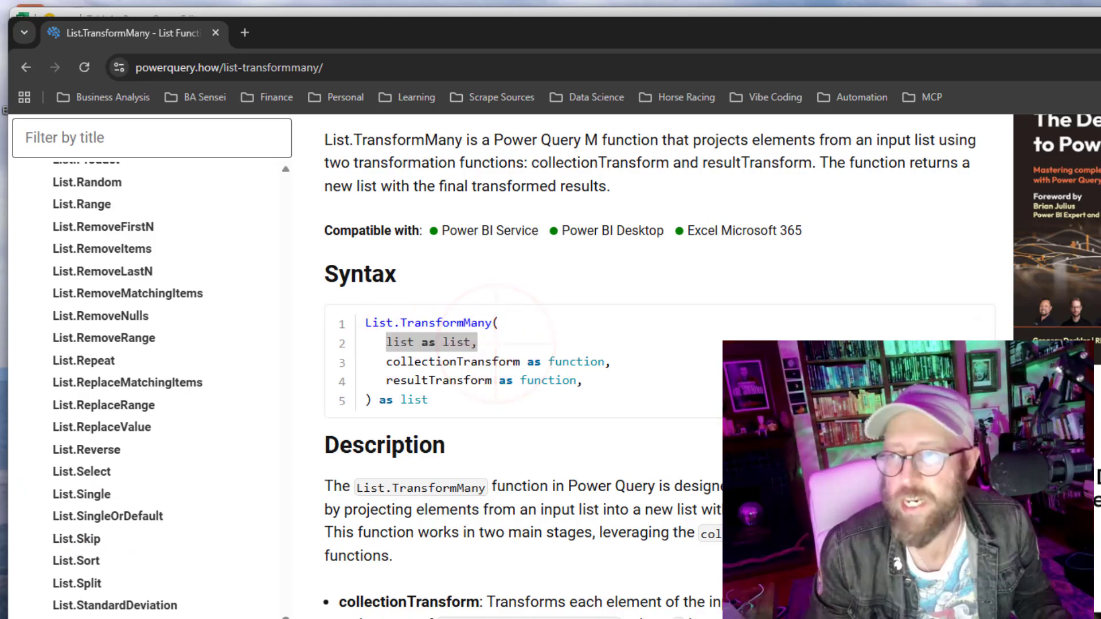
key("alt+Tab")
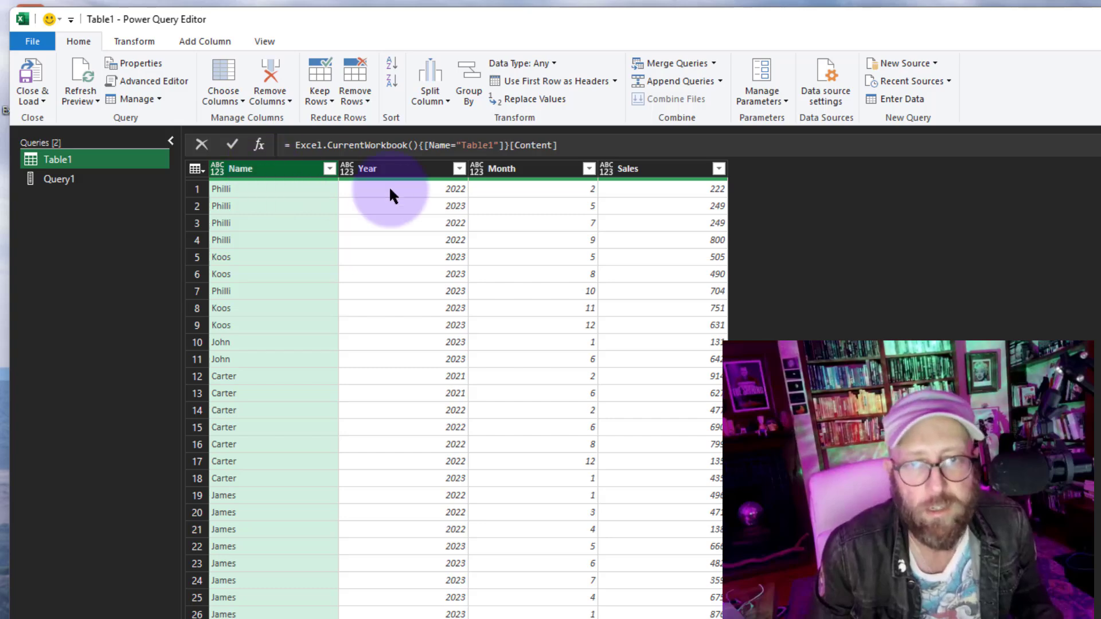
left_click(536, 168)
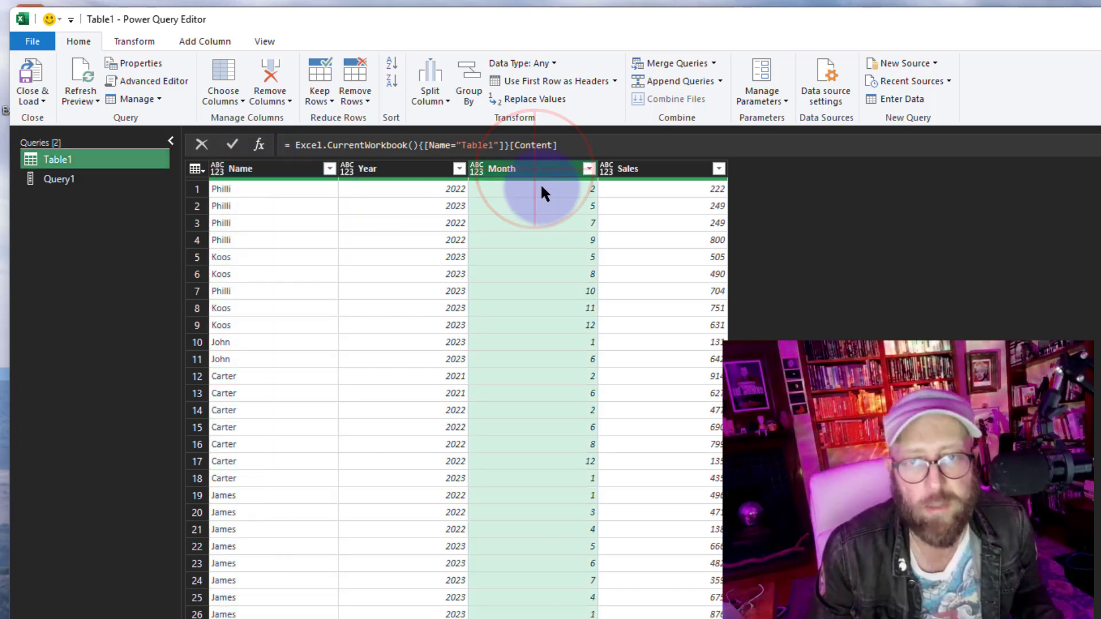
left_click(254, 169)
left_click(388, 169, "ctrl")
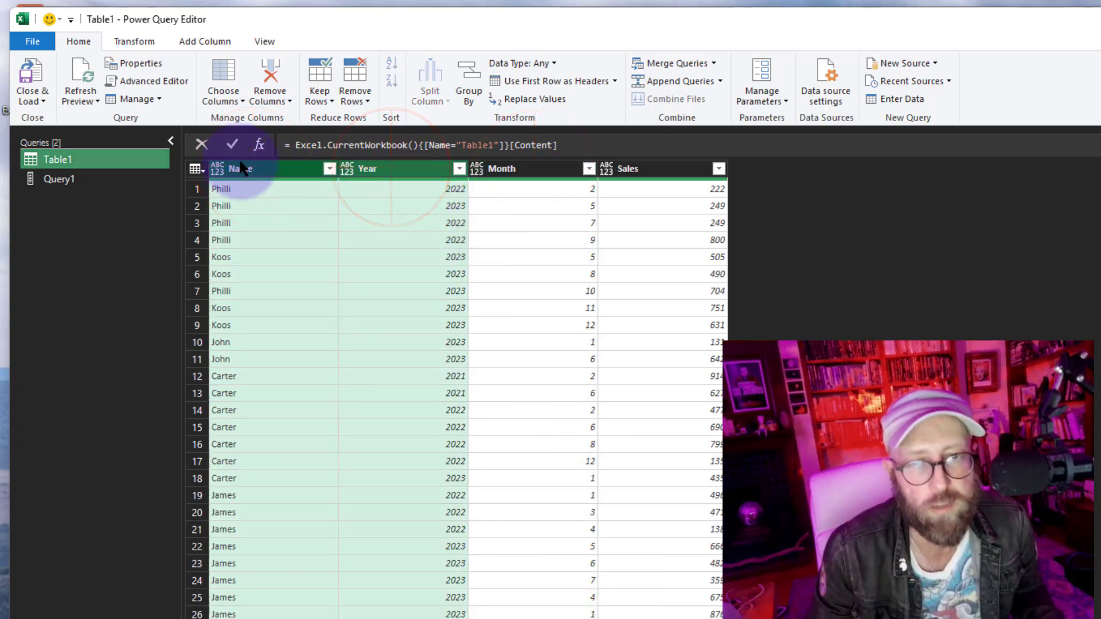
Add a new step to Table1 with the formula =Table.ToRows(Source) to turn the table into row lists
left_click(259, 145)
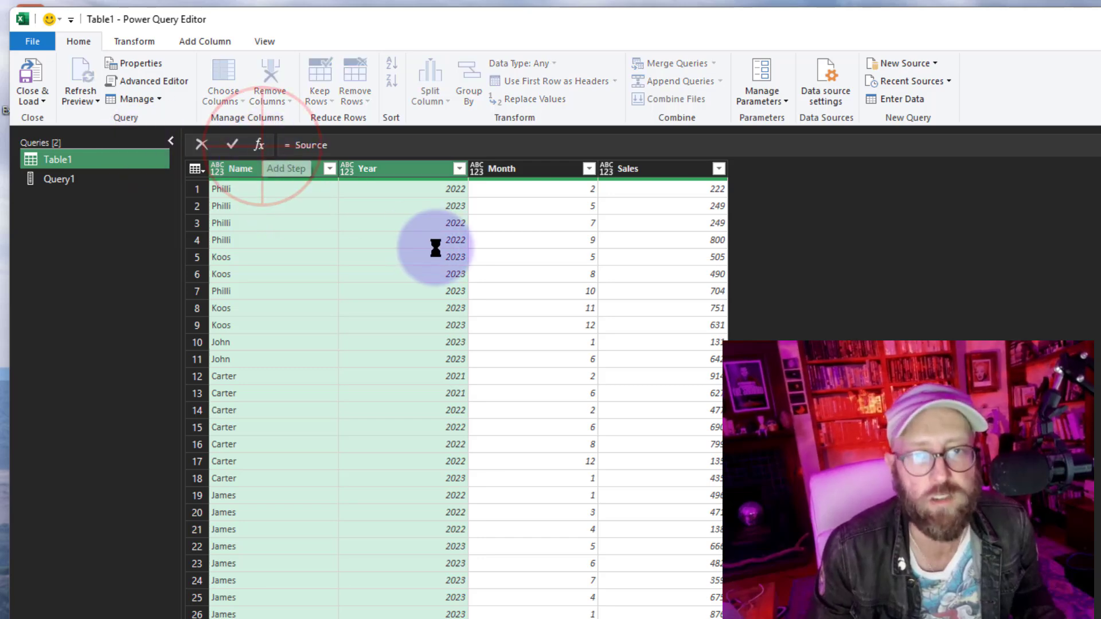
left_click(293, 145)
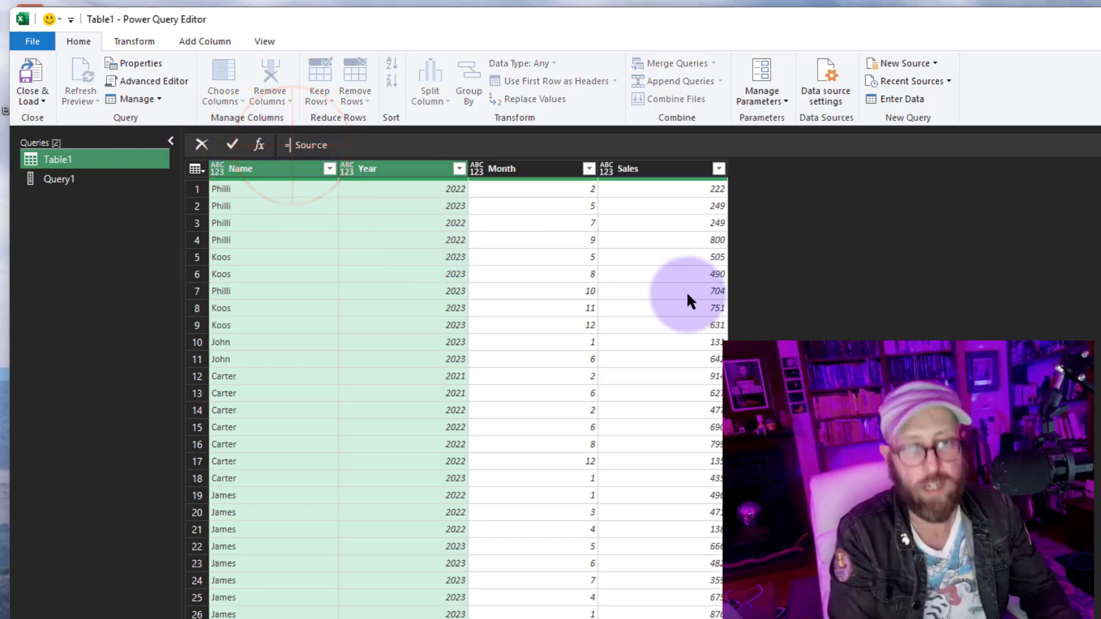
type("tableto")
key("Down")
key("Down")
key("Down")
key("Tab")
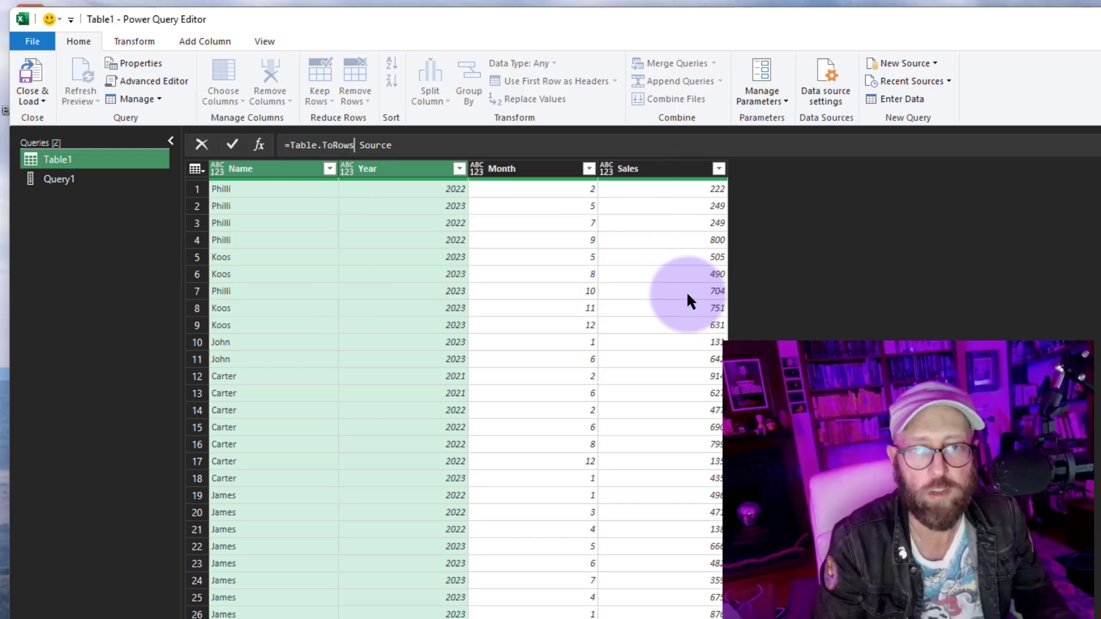
type("(")
key("Delete")
key("Delete")
key("End")
type(")")
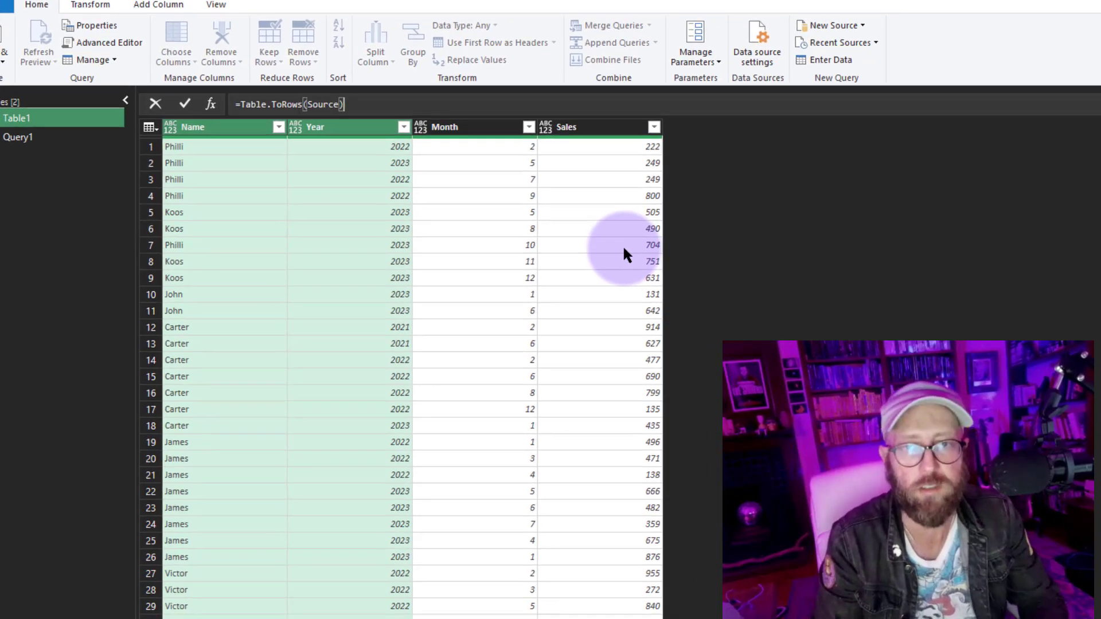
left_click(85, 19)
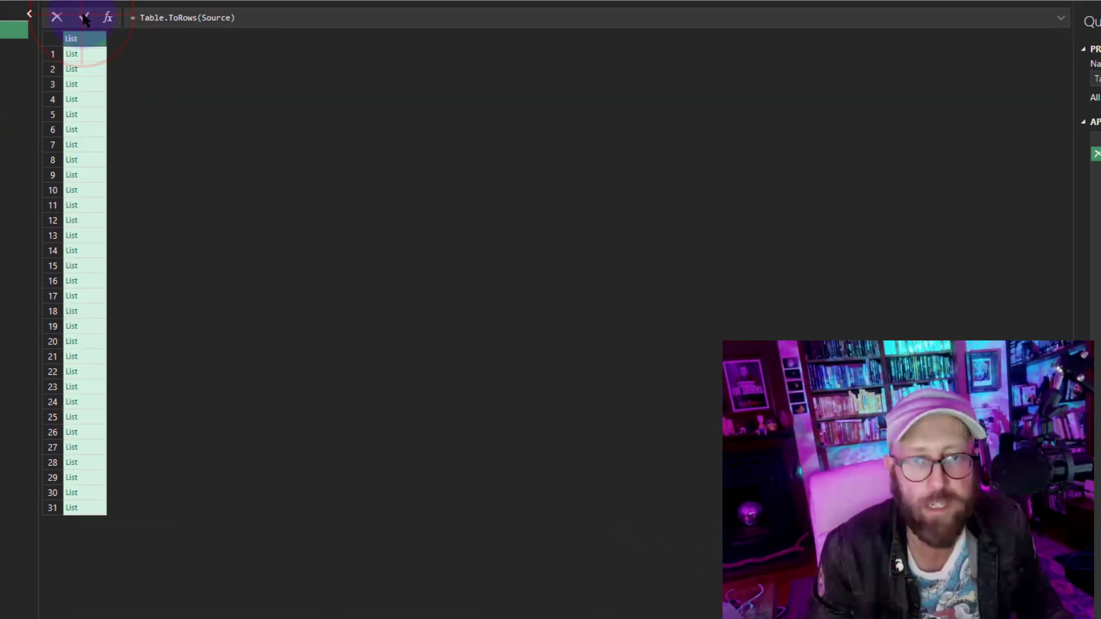
Preview the contents of several nested row lists and compare them with the table in the Source step
left_click(90, 53)
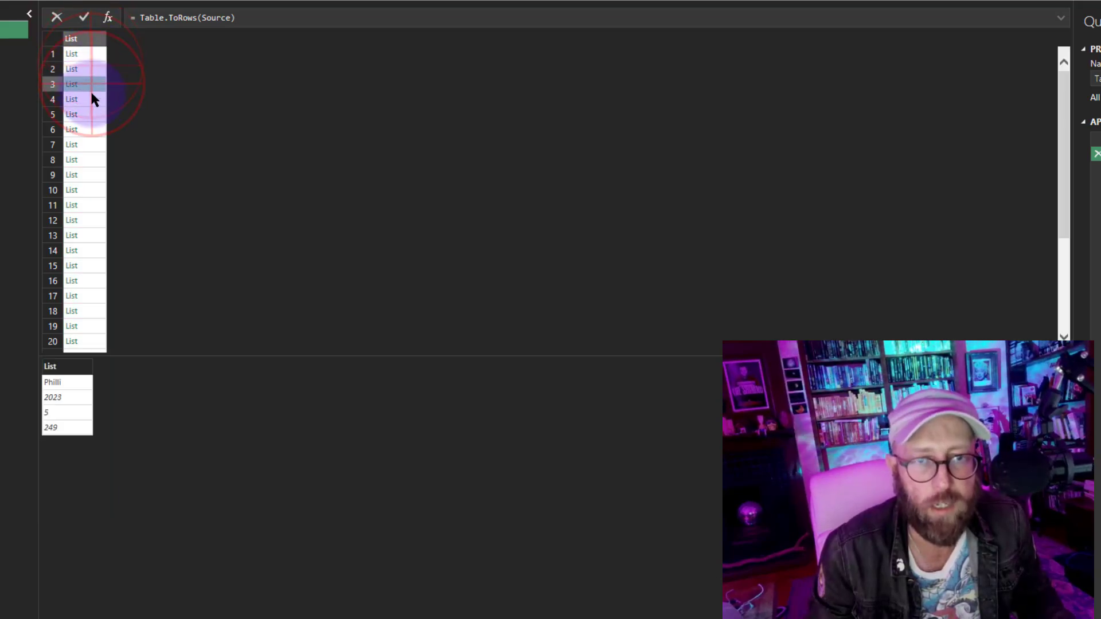
left_click(89, 129)
left_click(89, 148)
left_click(89, 172)
left_click(87, 143)
left_click(81, 105)
left_click(80, 74)
left_click(89, 55)
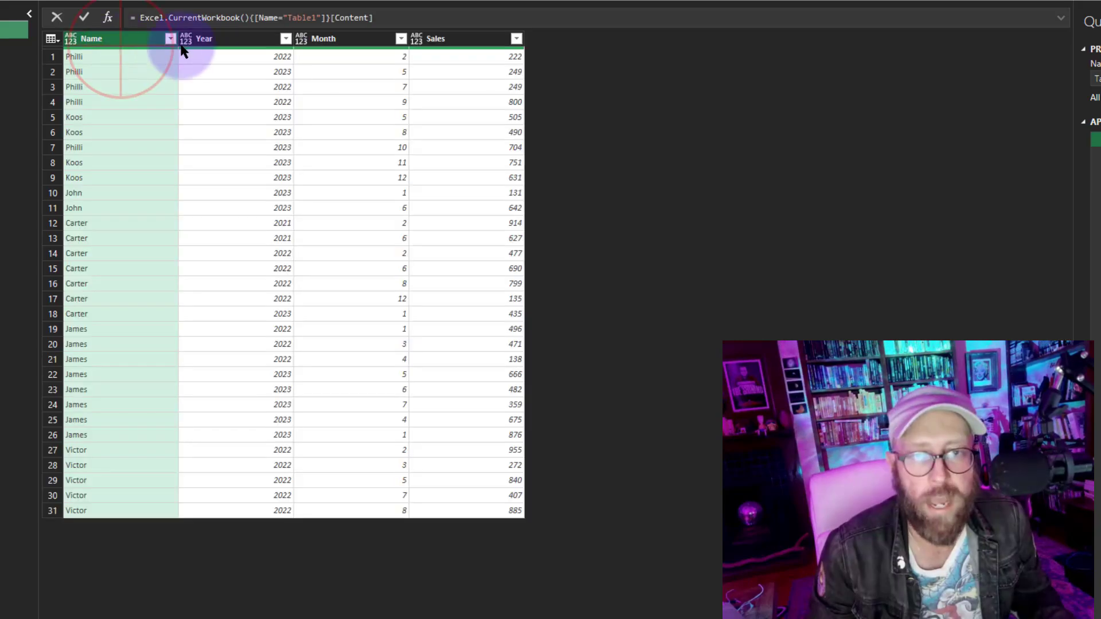
left_click(203, 38)
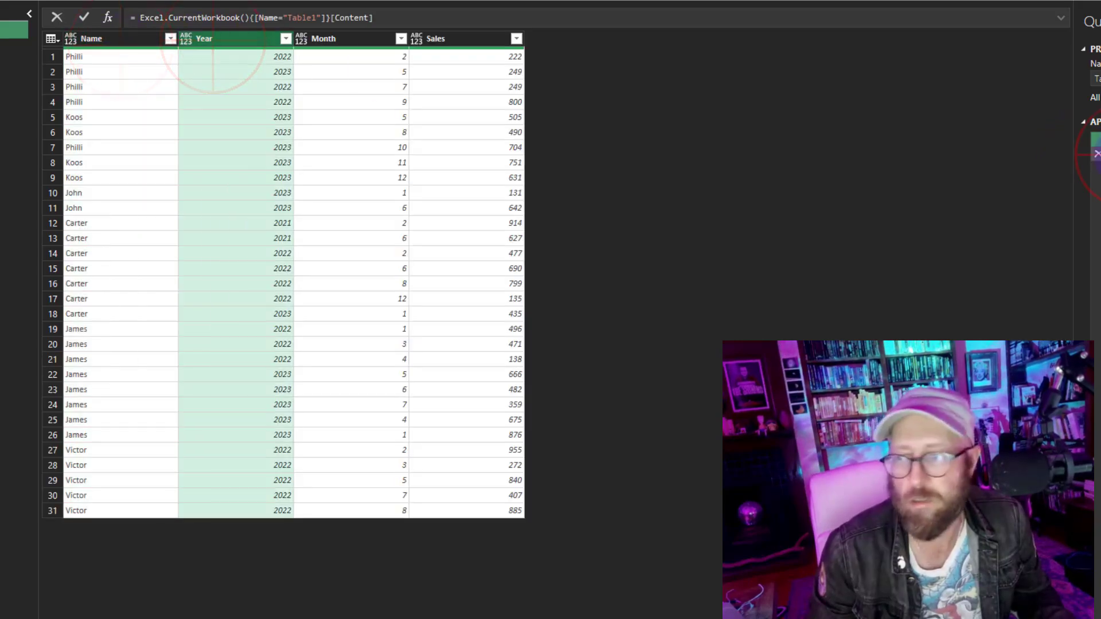
left_click(1098, 154)
left_click(90, 54)
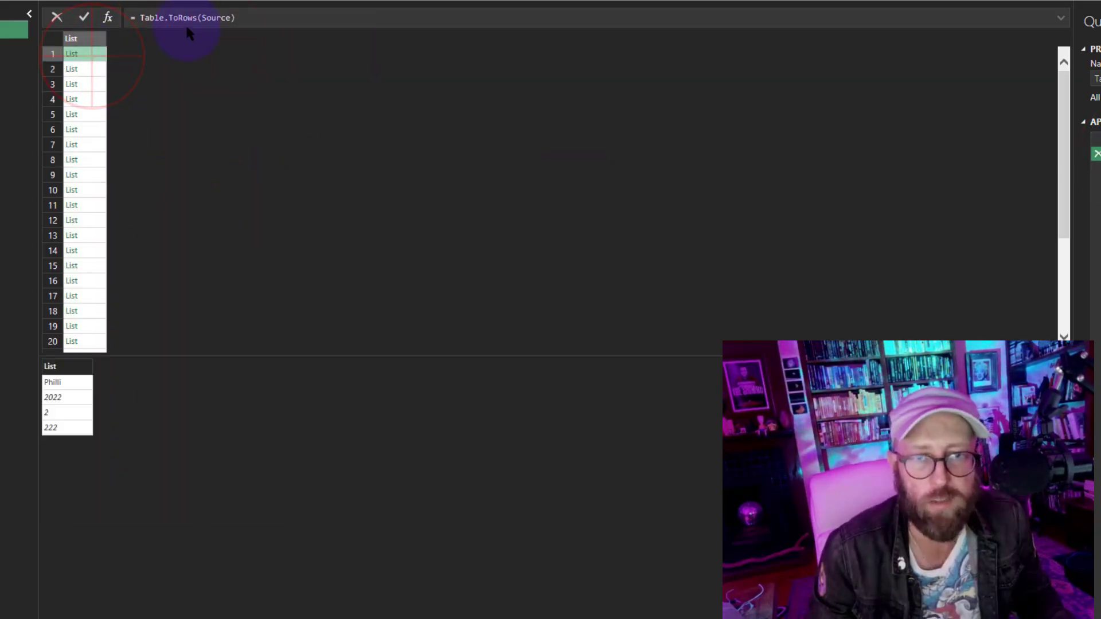
Limit the Table.ToRows input to the Name and Year columns with Source[[Name], [Year]]
left_click(233, 18)
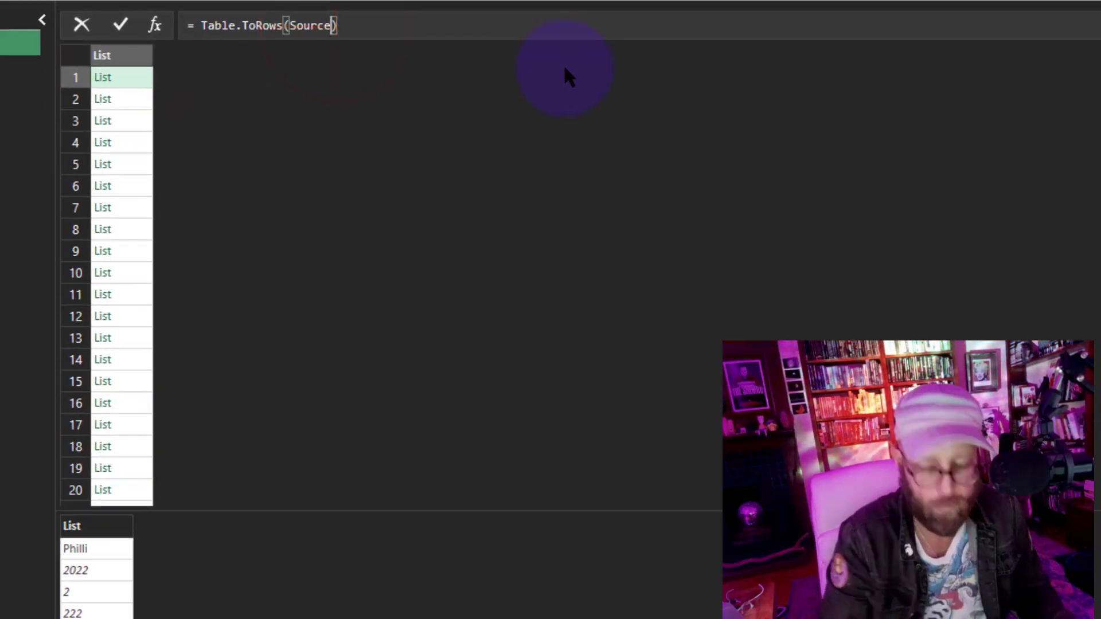
type("[[")
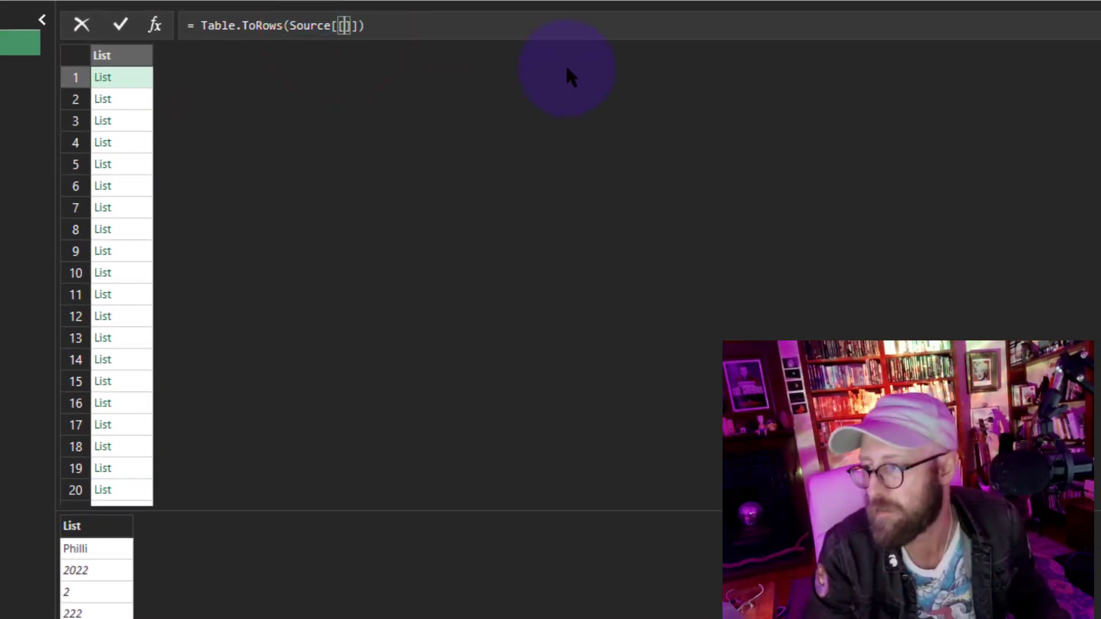
type("N")
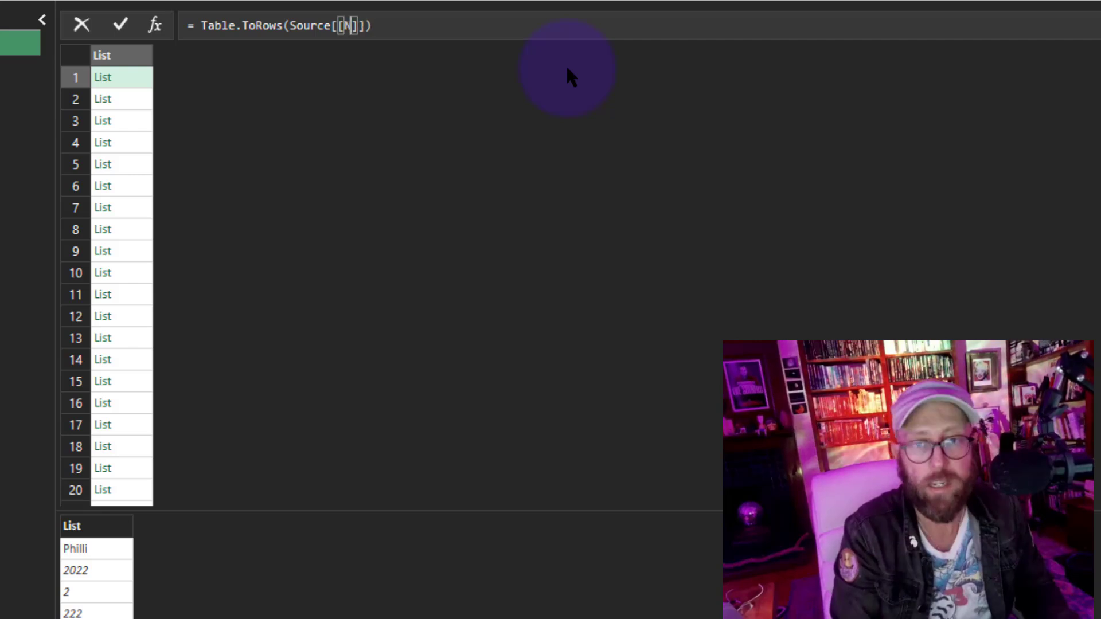
type("ame], [Year]")
key("Return")
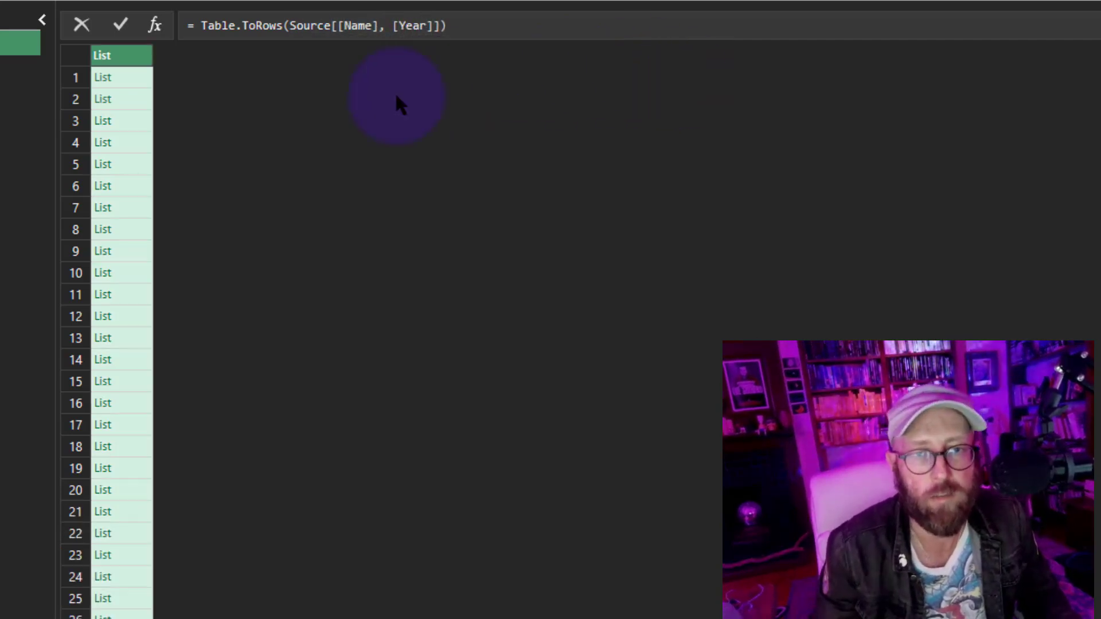
Preview several nested lists to check the Name and Year values in each row and look for duplicates
left_click(116, 79)
left_click(123, 95)
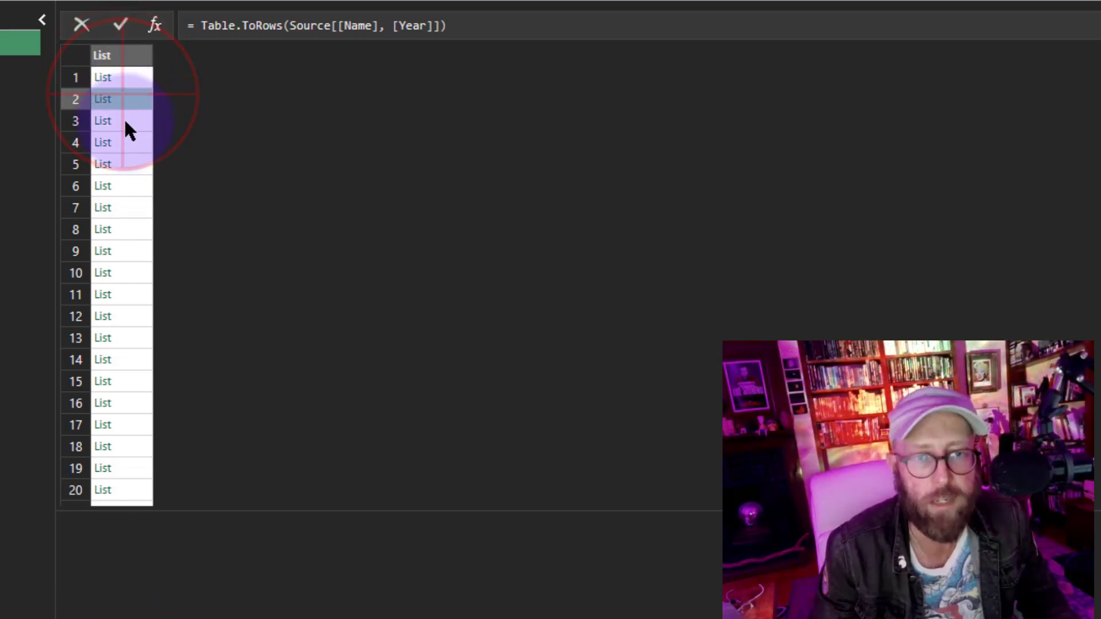
left_click(129, 122)
left_click(133, 142)
left_click(138, 208)
left_click(140, 251)
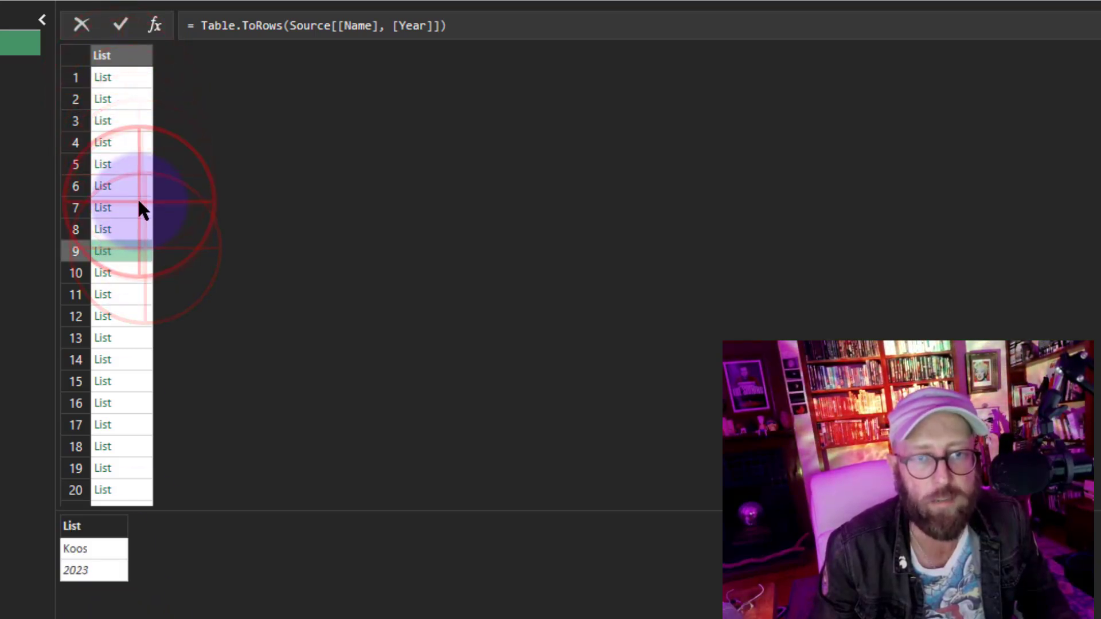
left_click(123, 142)
Wrap the Table.ToRows expression in List.Distinct to keep only unique Name and Year pairs
left_click(193, 25)
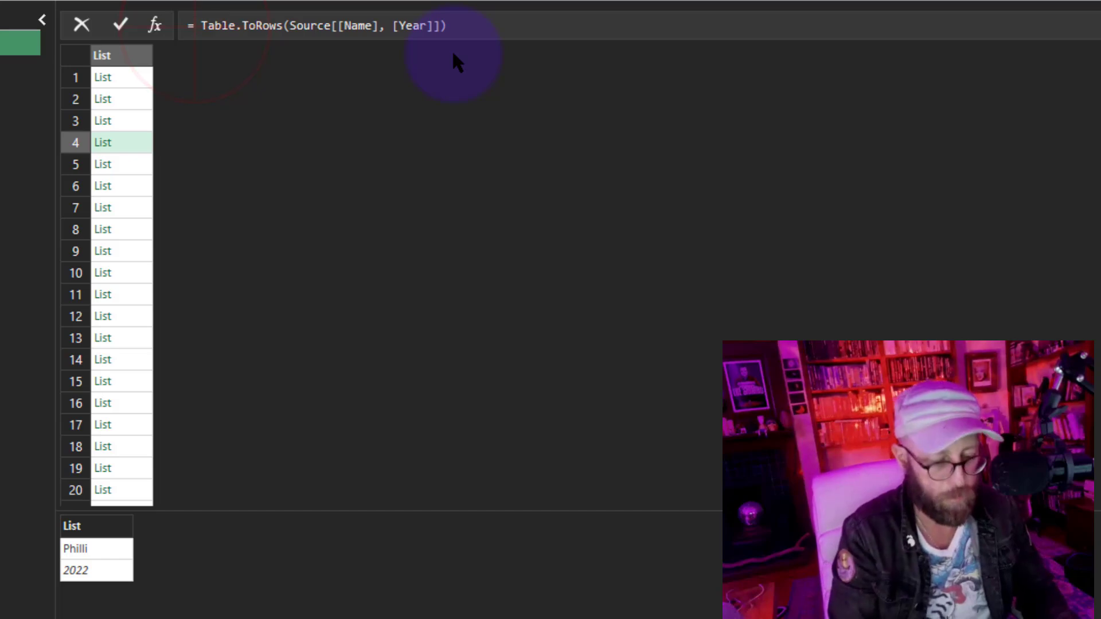
type("List.Distinct(")
key("Delete")
key("Delete")
key("End")
type(")")
key("Return")
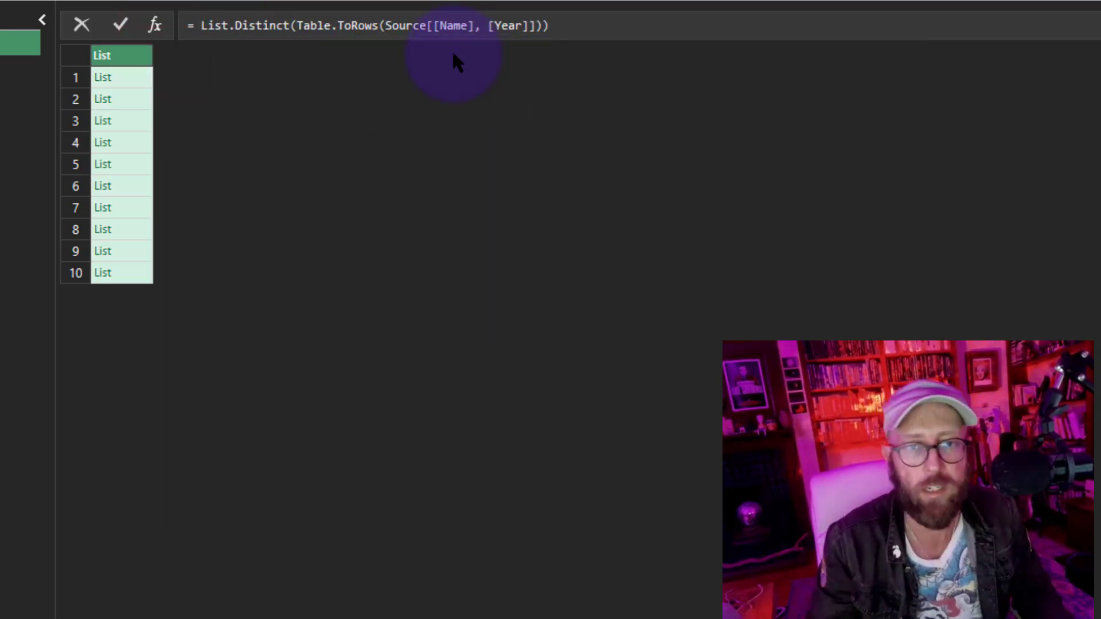
Preview several nested lists of the List.Distinct result to check the Name and Year pairs for duplicates
left_click(120, 77)
left_click(128, 99)
left_click(141, 126)
left_click(146, 158)
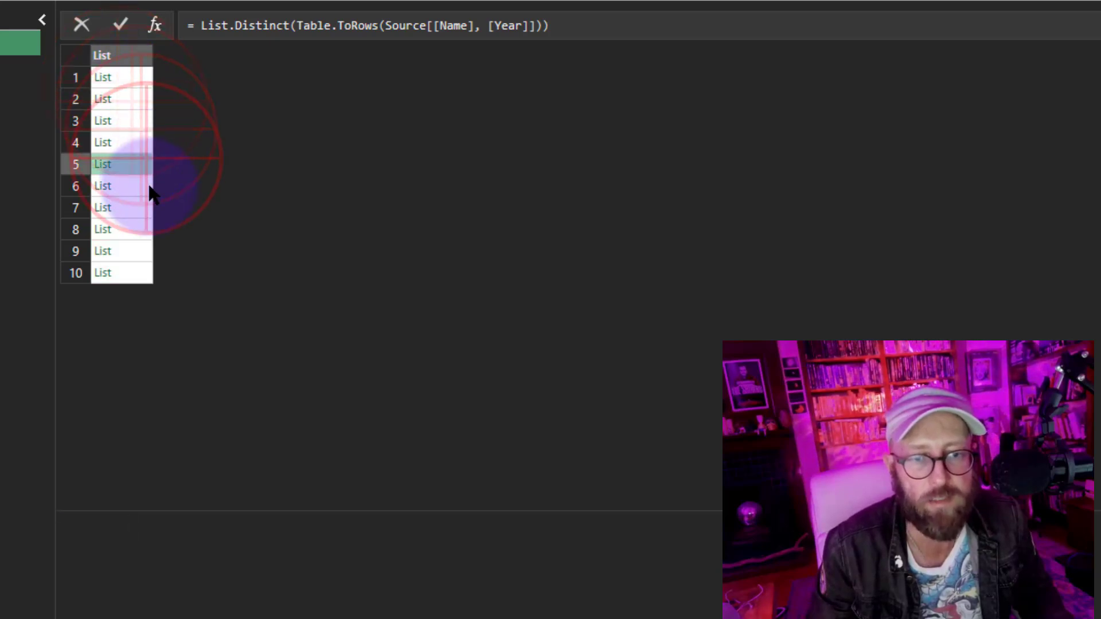
left_click(151, 202)
left_click(137, 255)
left_click(132, 229)
left_click(129, 186)
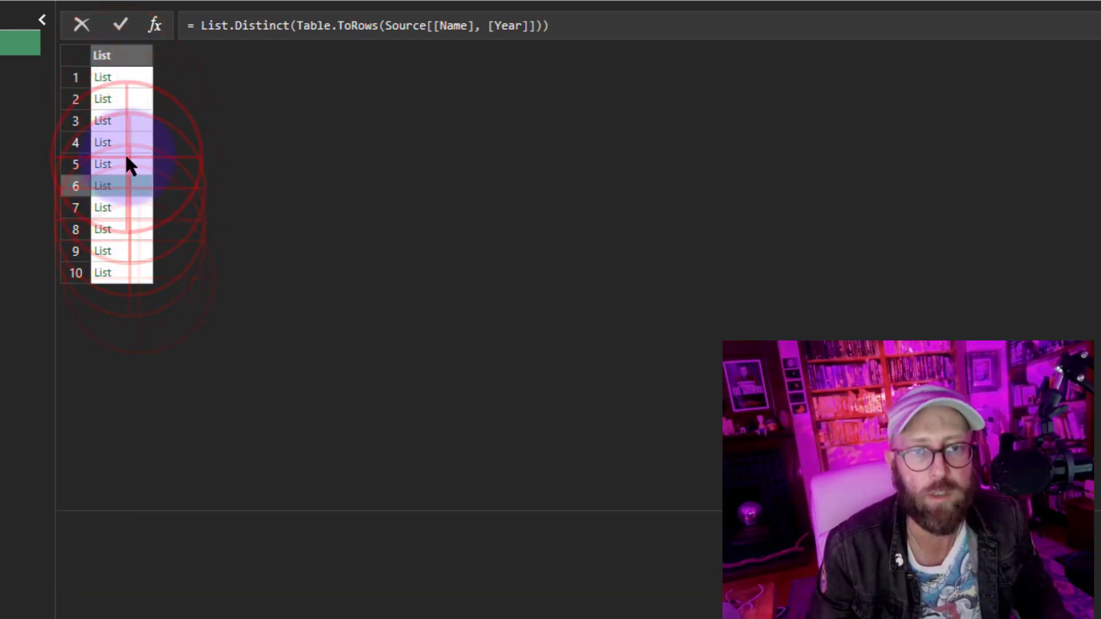
left_click(124, 101)
left_click(115, 79)
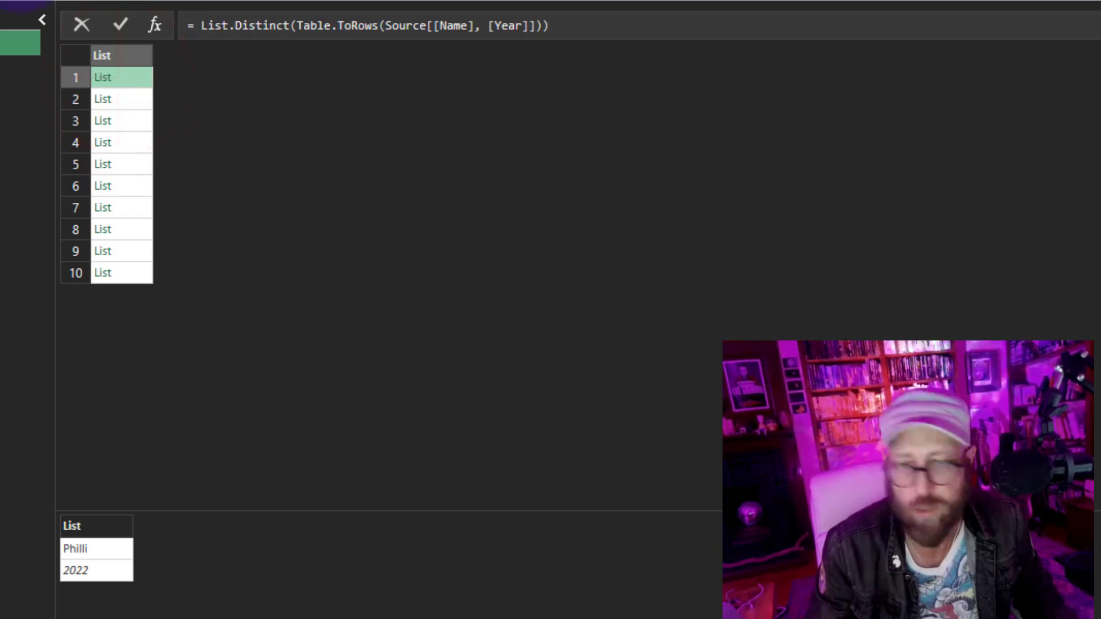
Switch to the List.TransformMany documentation in the browser and examine the list argument in its syntax
key("alt+Tab")
left_click(487, 257)
left_click_drag(440, 278, 311, 269)
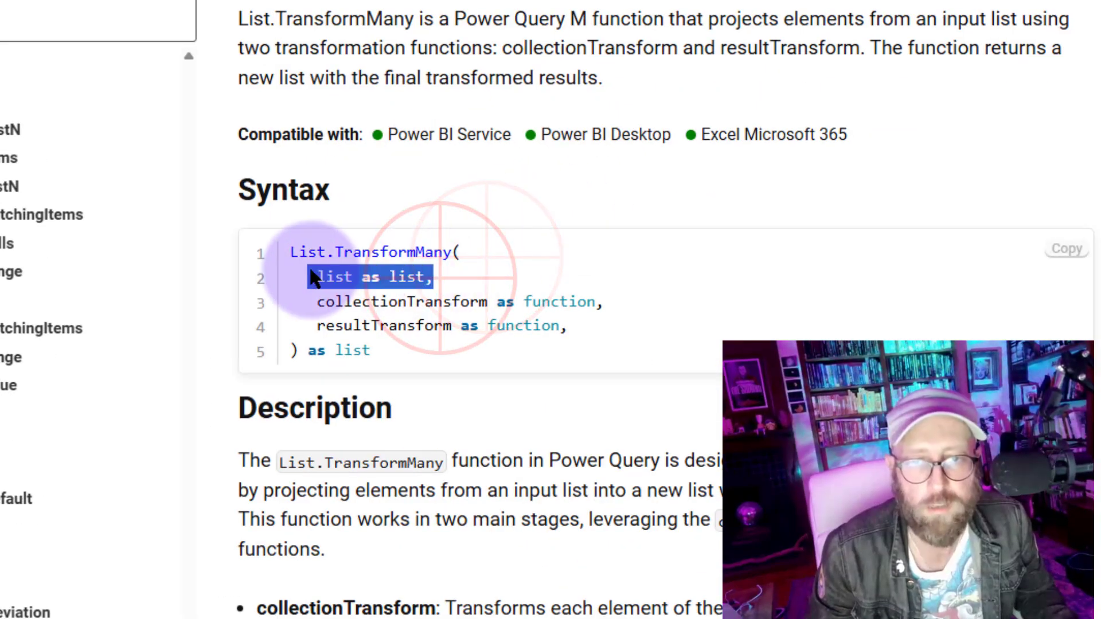
left_click(450, 274)
key("alt+Tab")
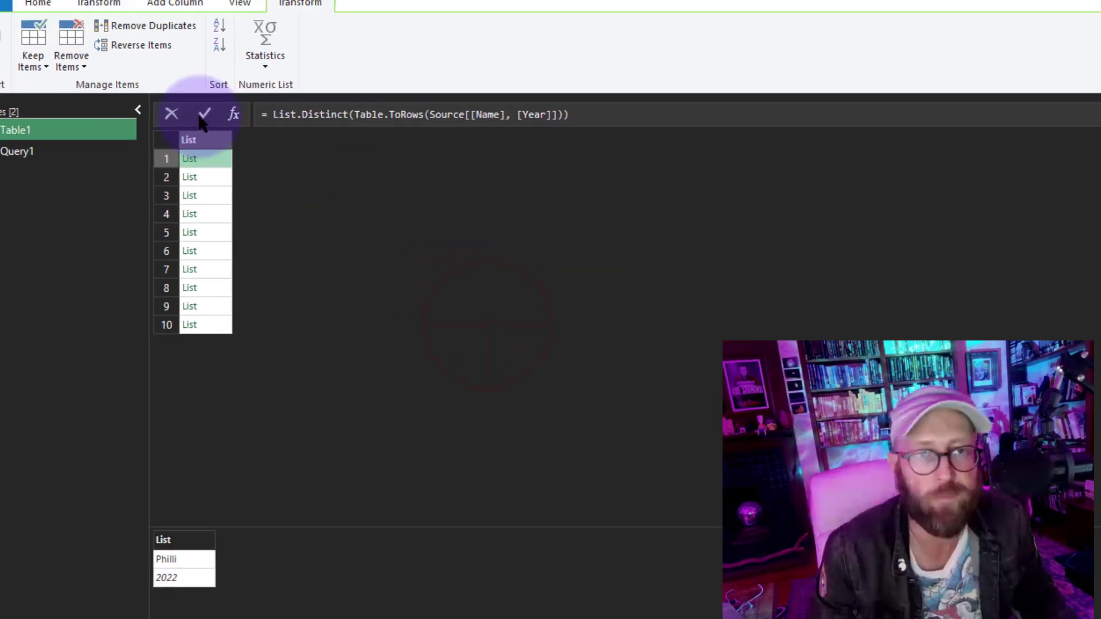
In Table1's Advanced Editor code, wrap the List.Distinct expression in List.TransformMany( ) and label it with the comment //starting list
left_click(38, 2)
left_click(101, 45)
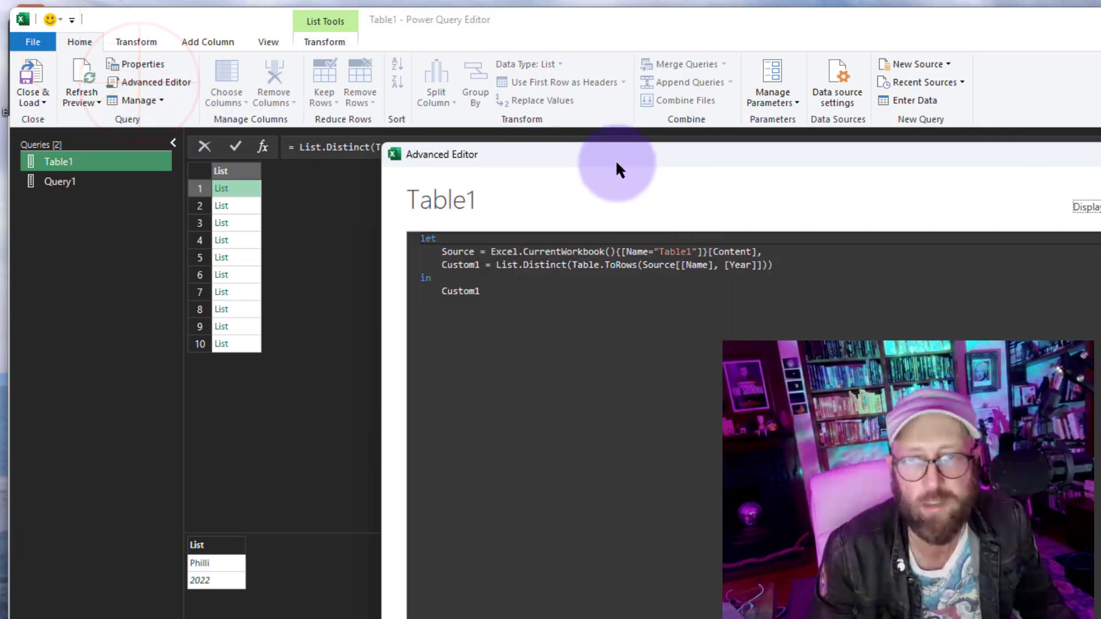
left_click_drag(610, 151, 578, 112)
left_click(462, 225)
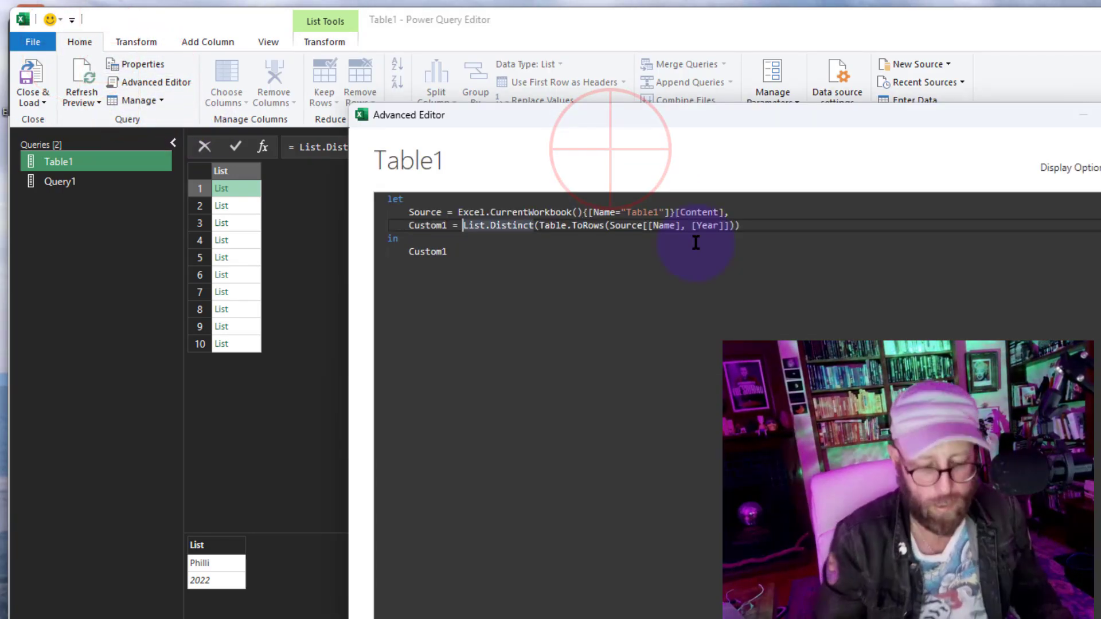
key("Return")
key("Return")
key("Up")
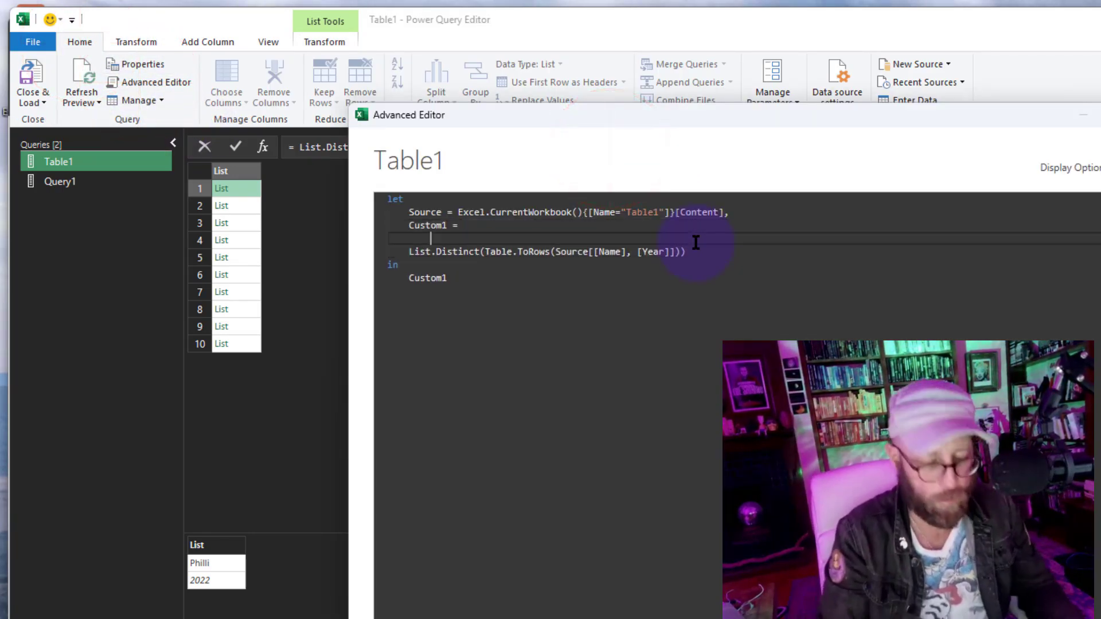
type("listtr")
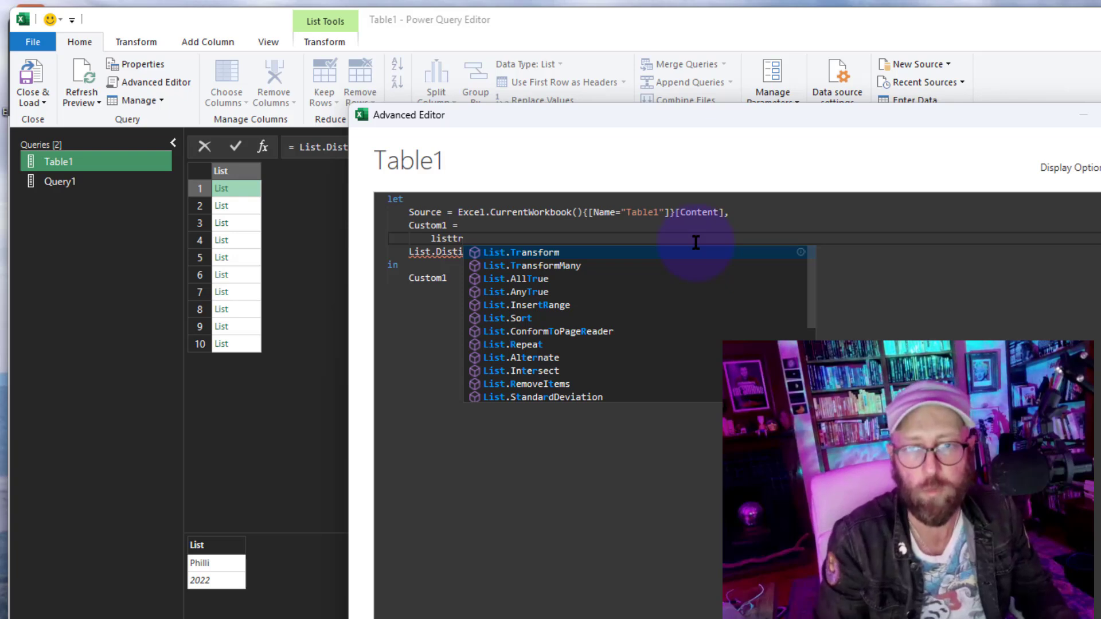
key("Down")
key("Tab")
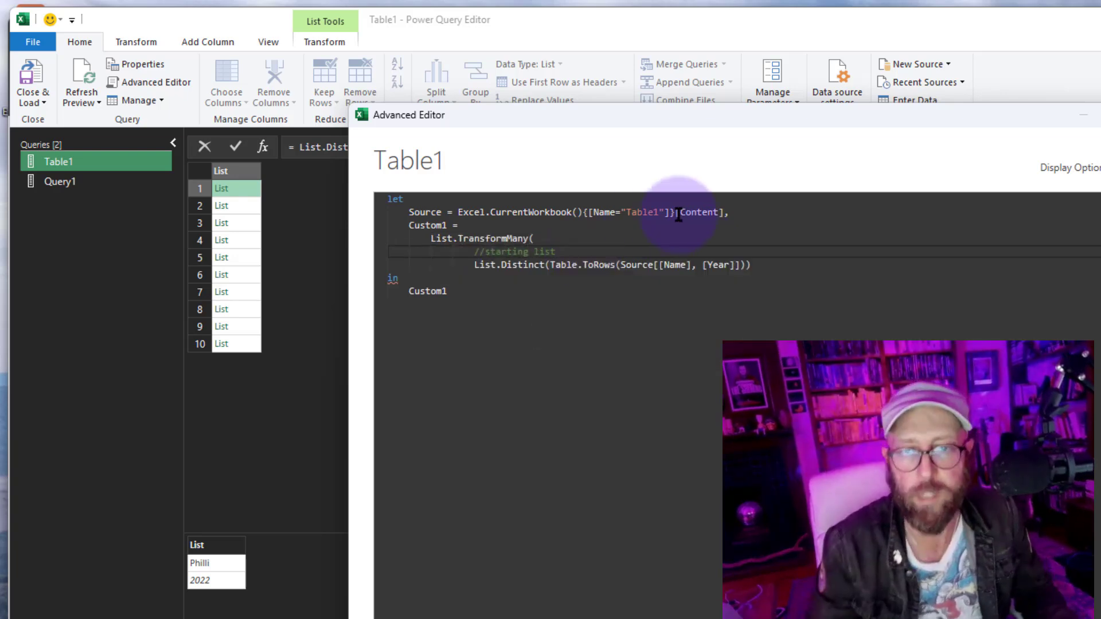
left_click(768, 266)
Check the collectionTransform argument in the browser documentation, and add the comment //collect trf function below the starting list
key("alt+Tab")
scroll(690, 371, "down", 1)
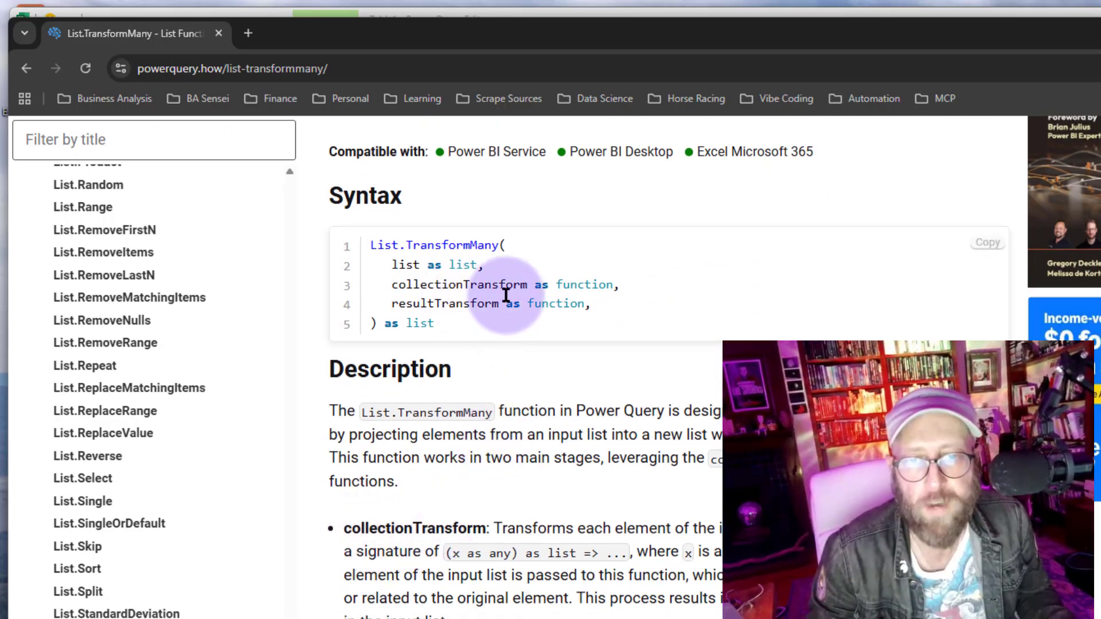
key("alt+Tab")
left_click(776, 264)
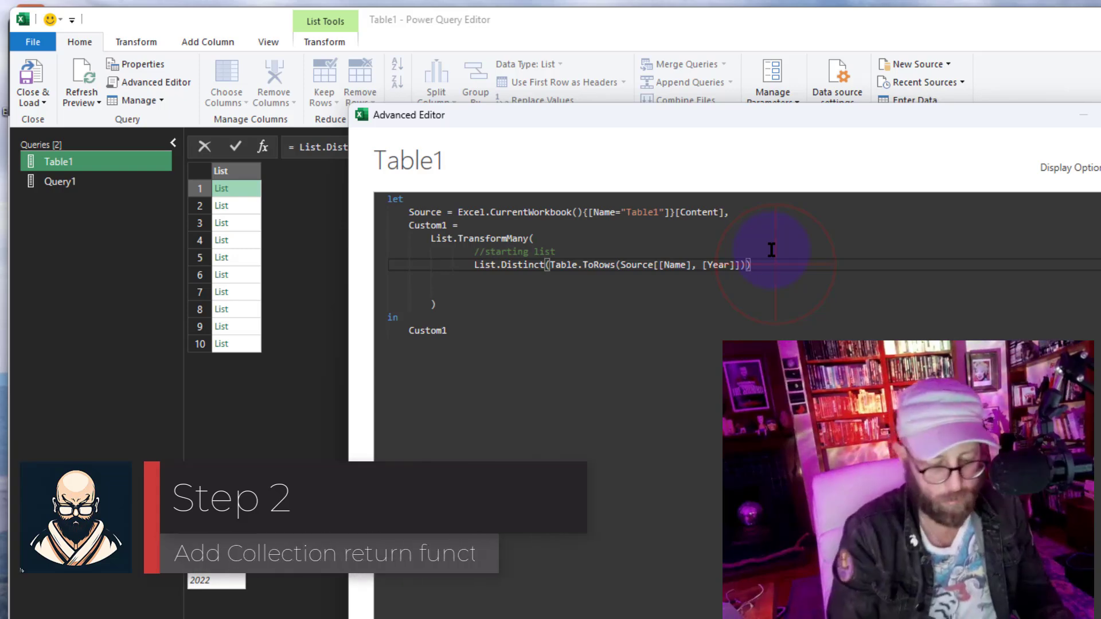
key("Return")
type("//collect trf function")
key("Return")
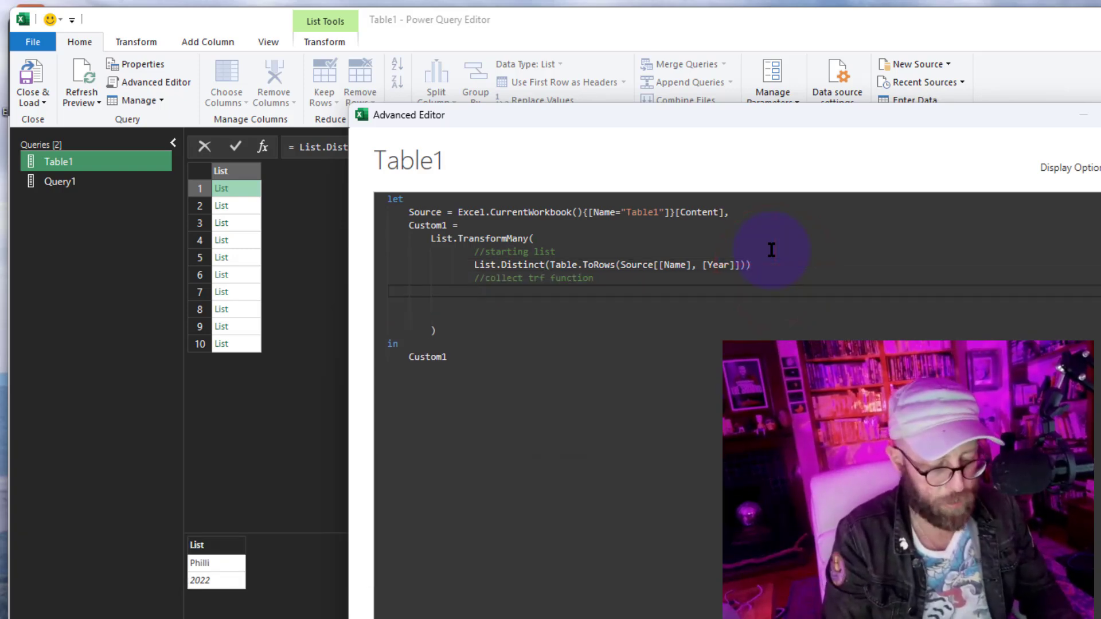
Write the collection function (x)=> {1..12}, with the comment // the output is y, consulting the documentation's syntax
type("(x)")
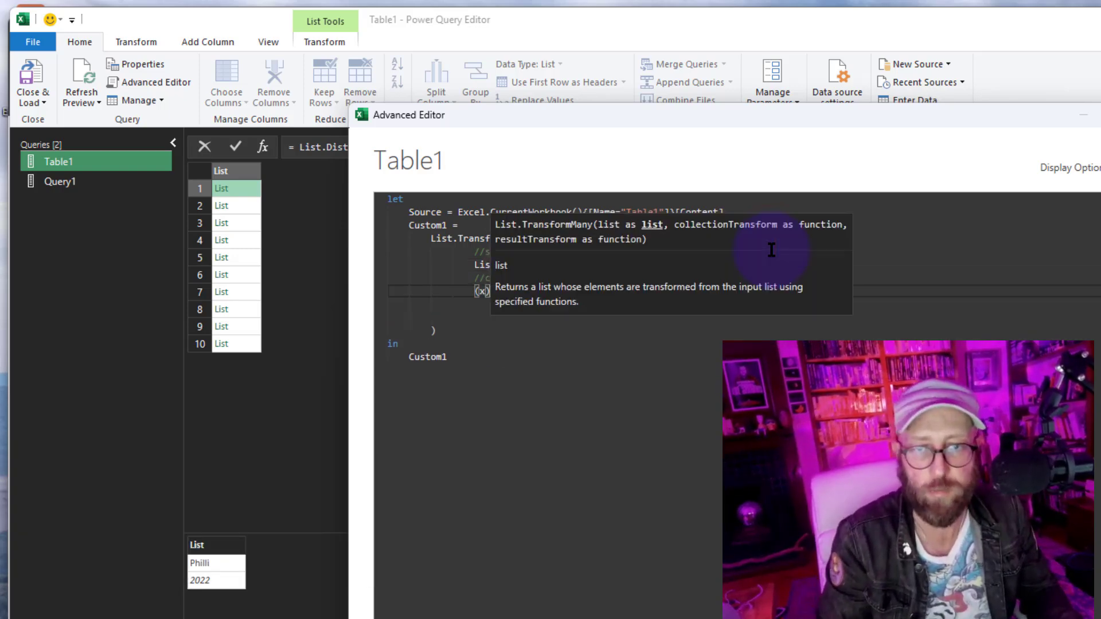
type("-> // the output is y")
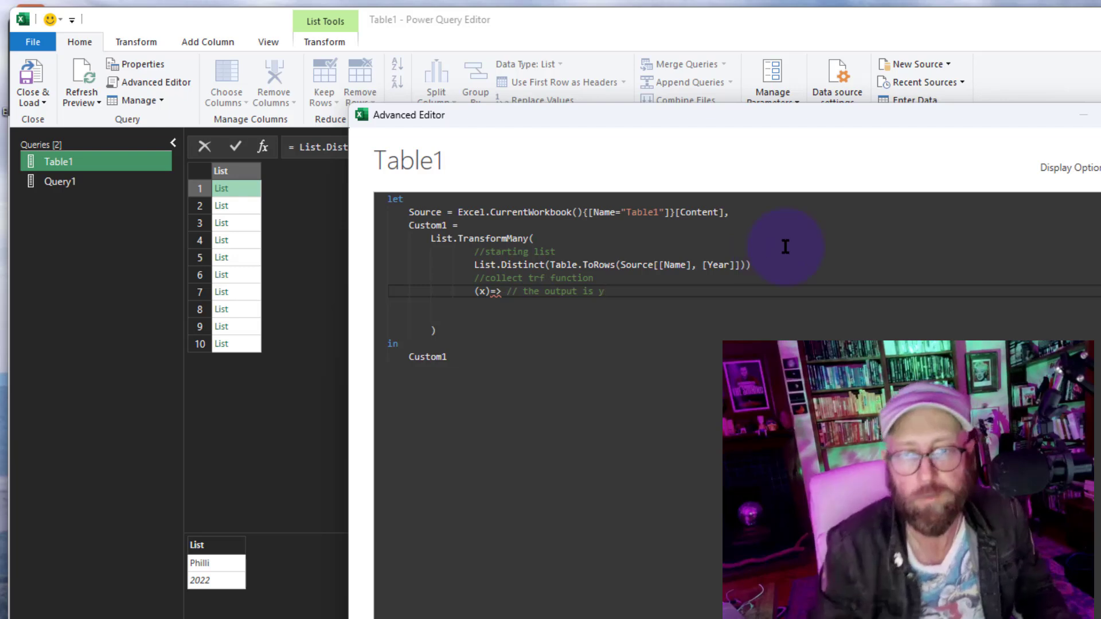
left_click(501, 292)
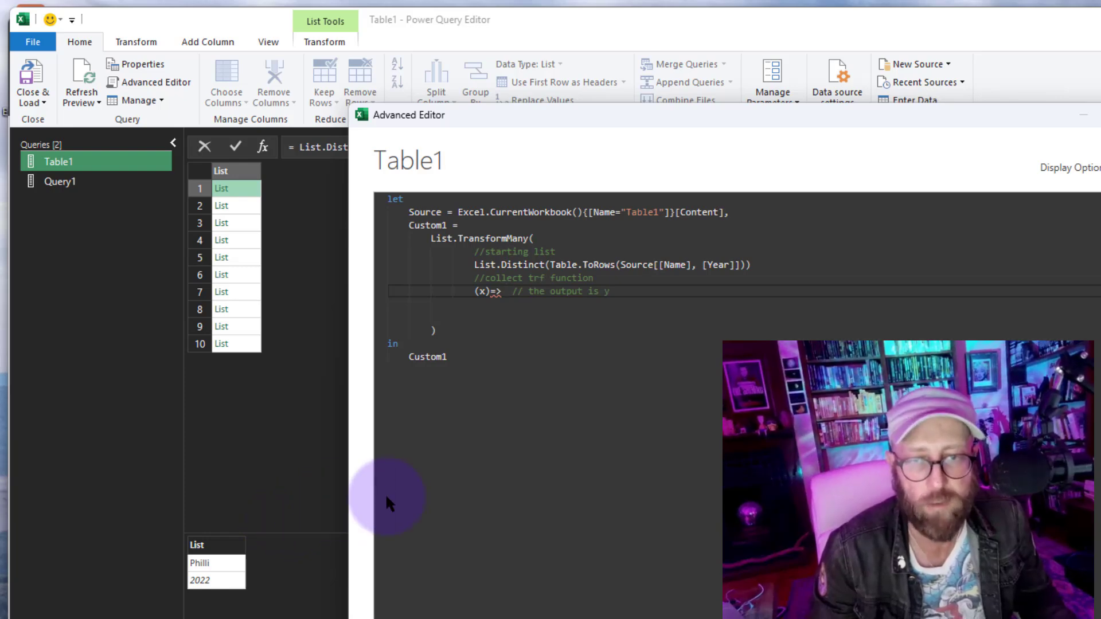
type("{1..10")
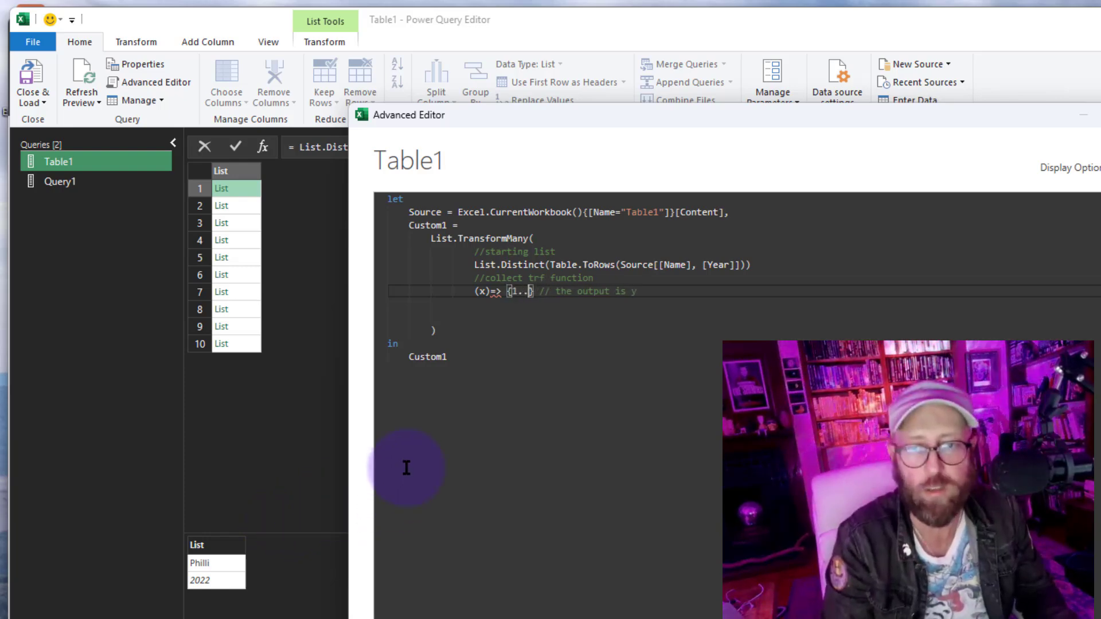
key("alt+Tab")
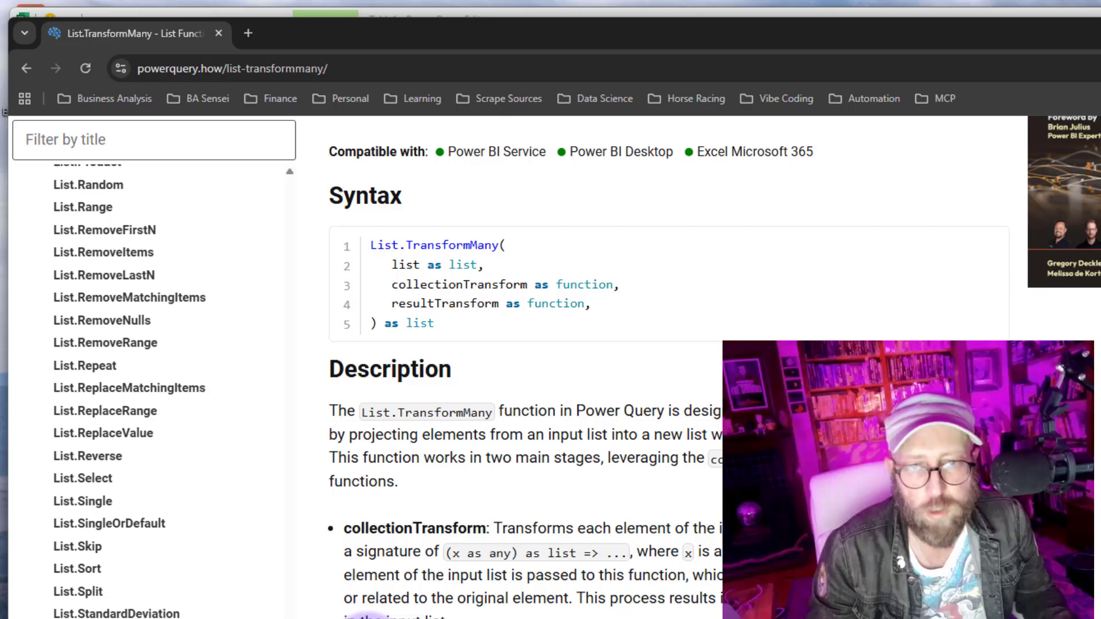
key("alt+Tab")
key("alt+Tab")
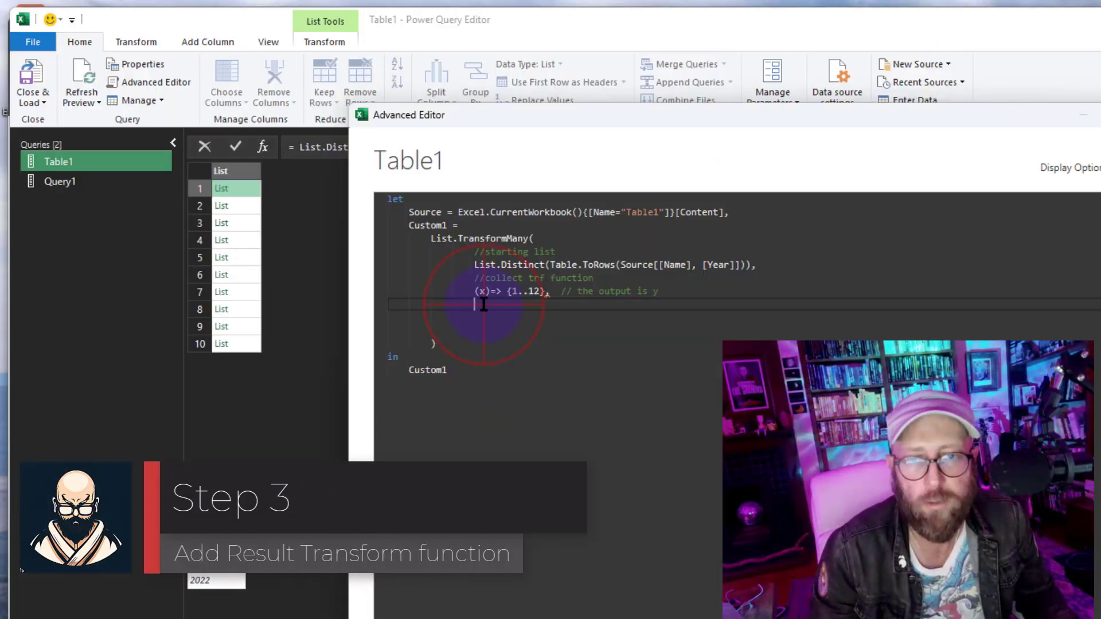
Add the comment // result transform function and start the third argument with (x,y)=>
type("// result transform function")
key("Return")
type("(")
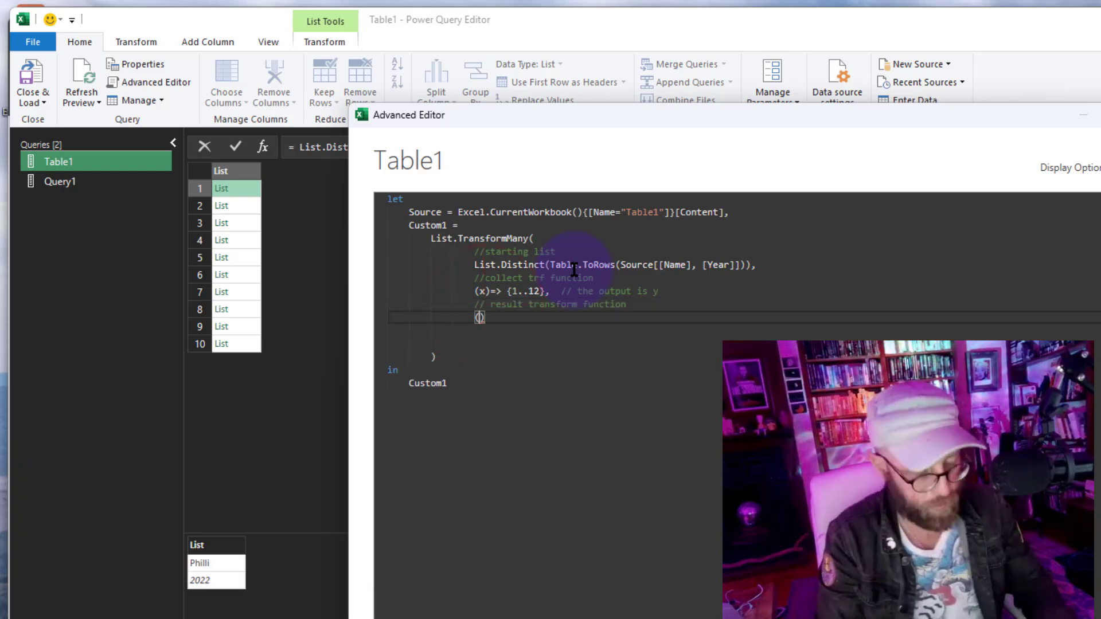
type("x,y)")
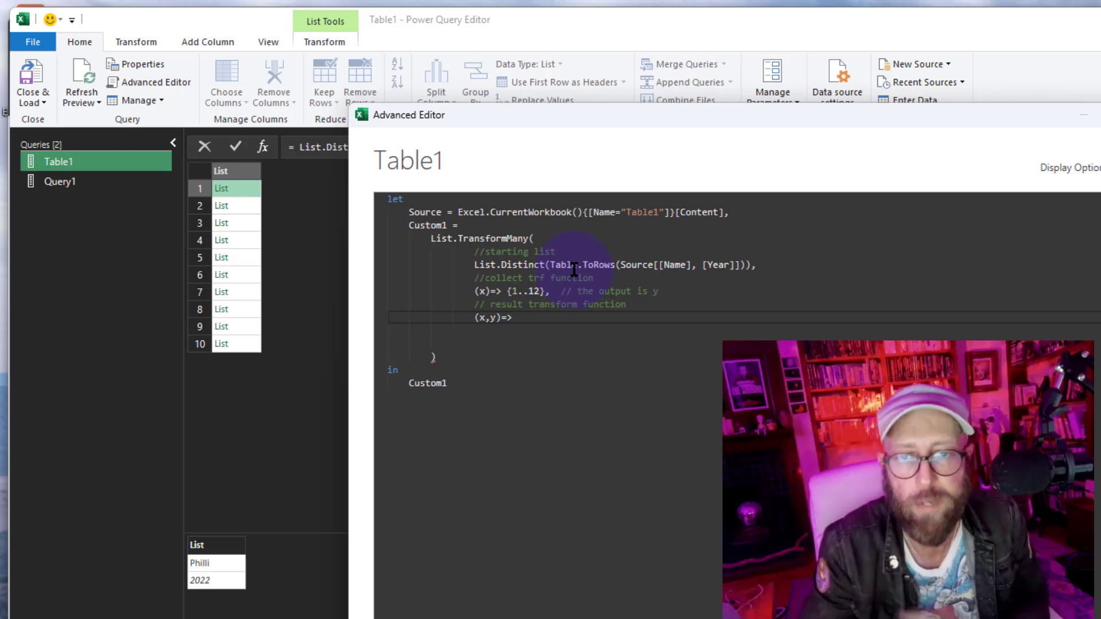
Complete the result function as (x,y)=> x & {y} and apply the edited code to the Table1 query
left_click_drag(473, 265, 758, 265)
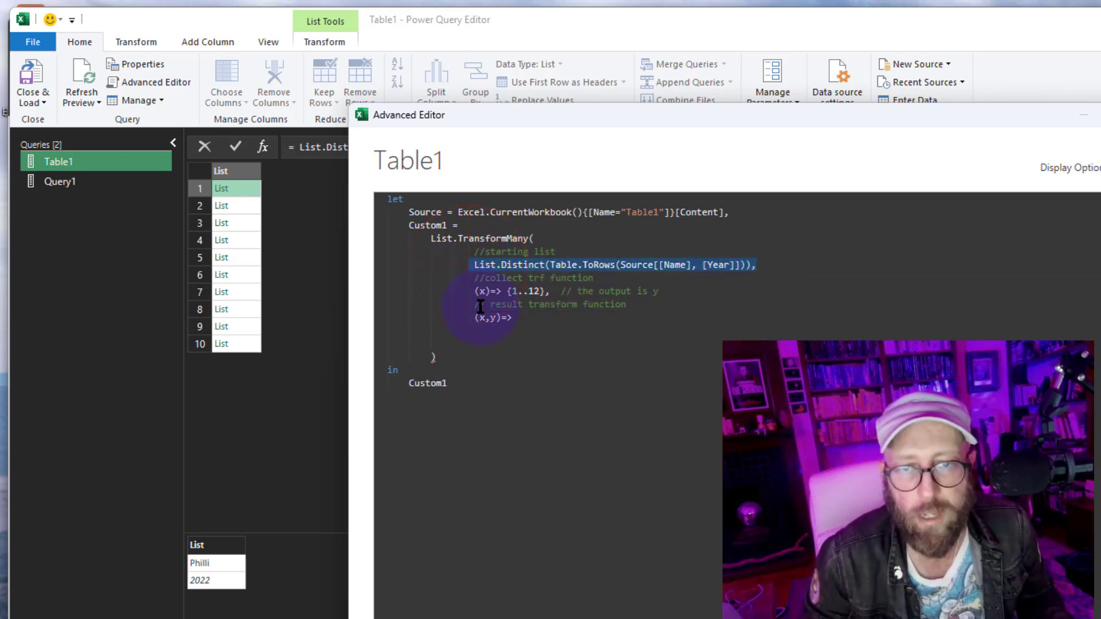
left_click_drag(476, 293, 546, 286)
left_click(539, 321)
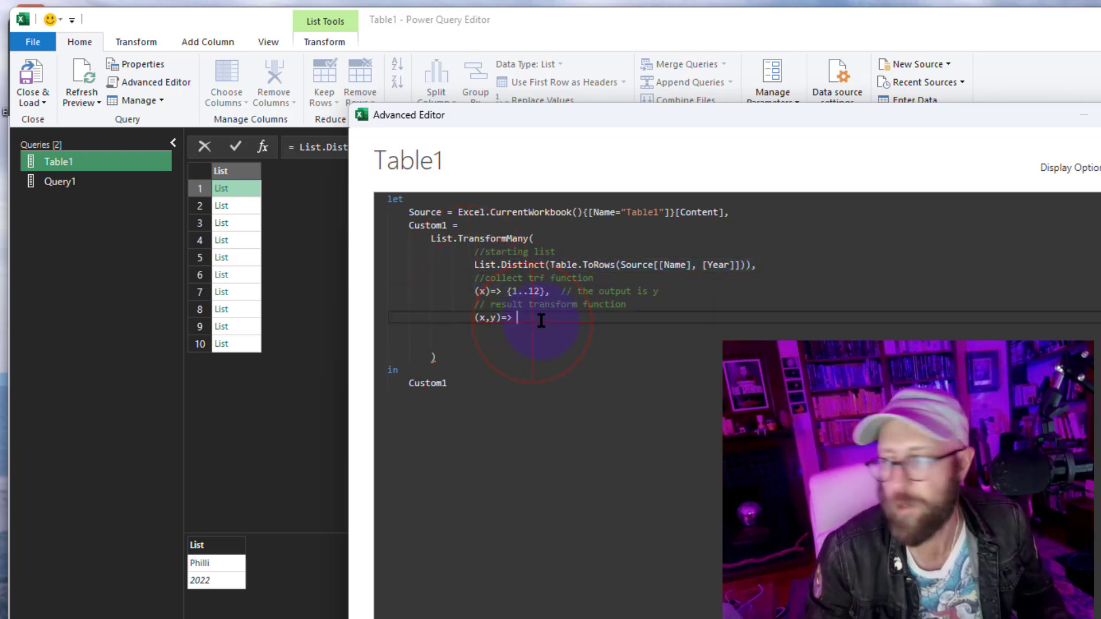
type("x")
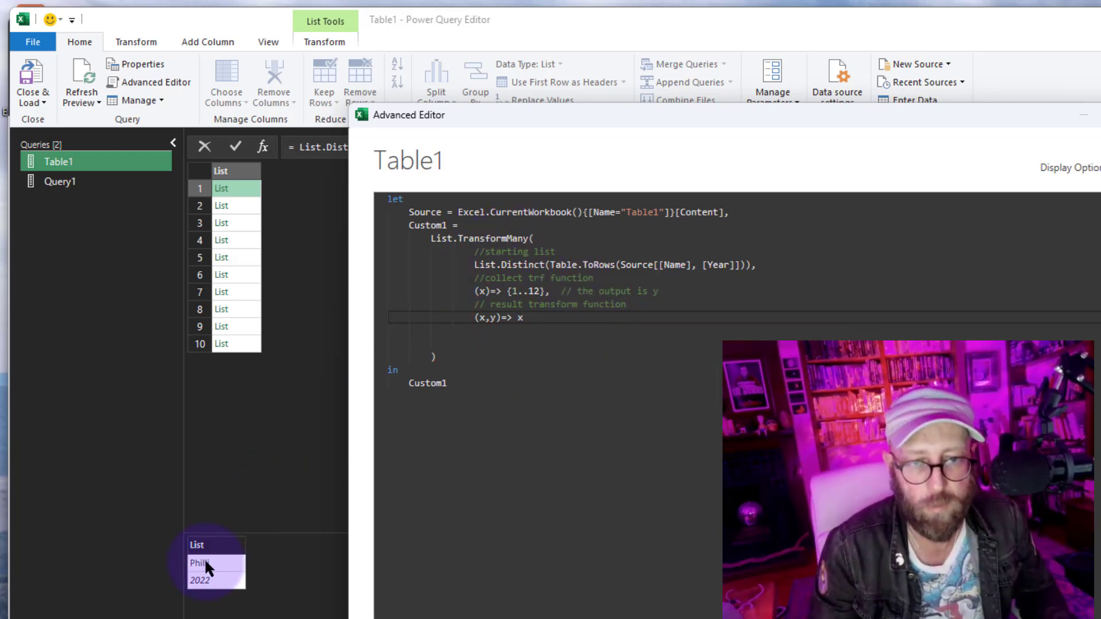
type(" & {")
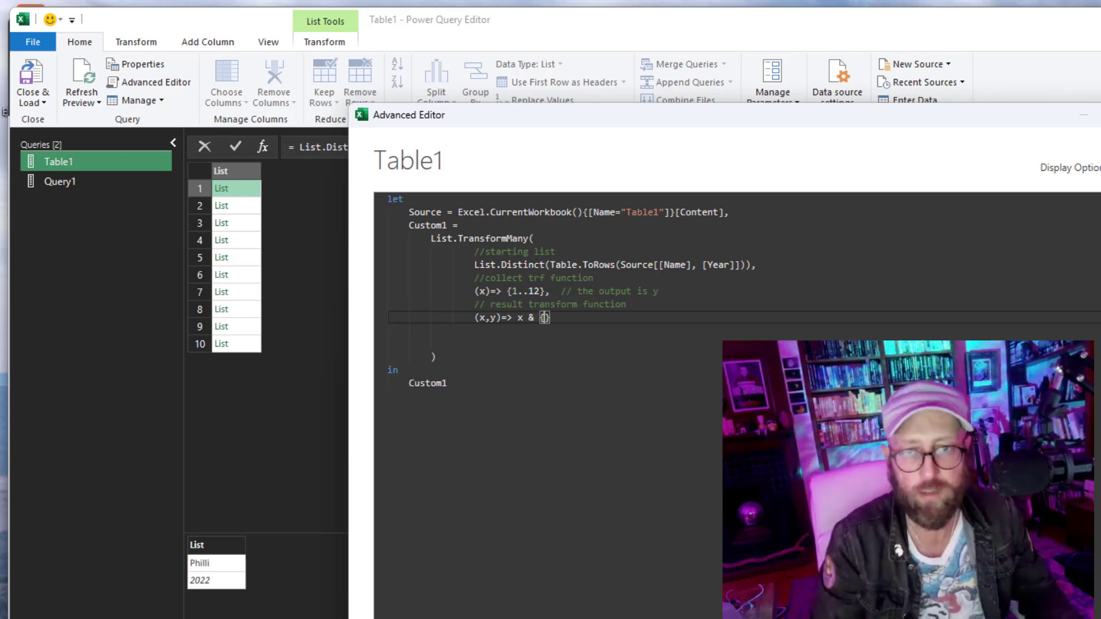
type("y")
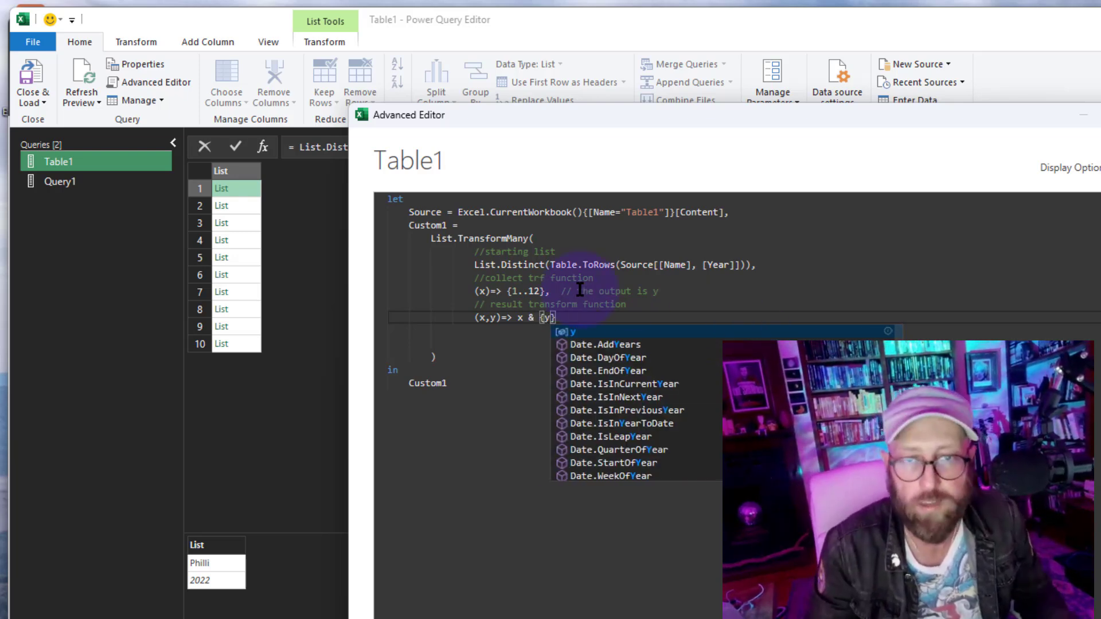
left_click(499, 353)
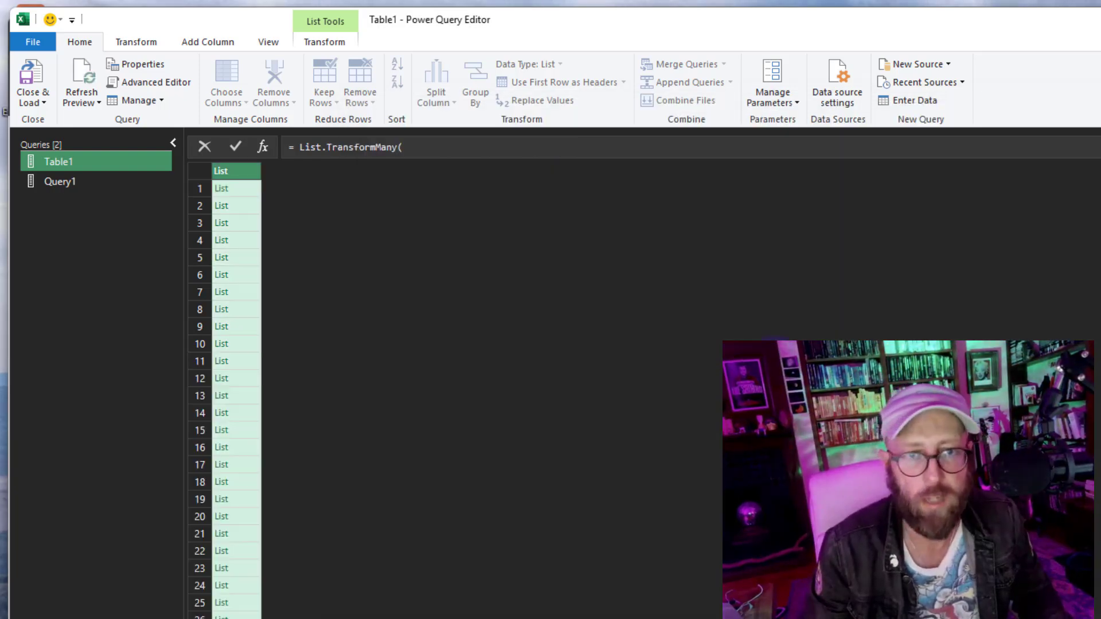
Enlarge the preview area and preview nested lists between rows 1 and 12 to check the number appended to each pair
left_click(250, 189)
left_click_drag(310, 532, 305, 424)
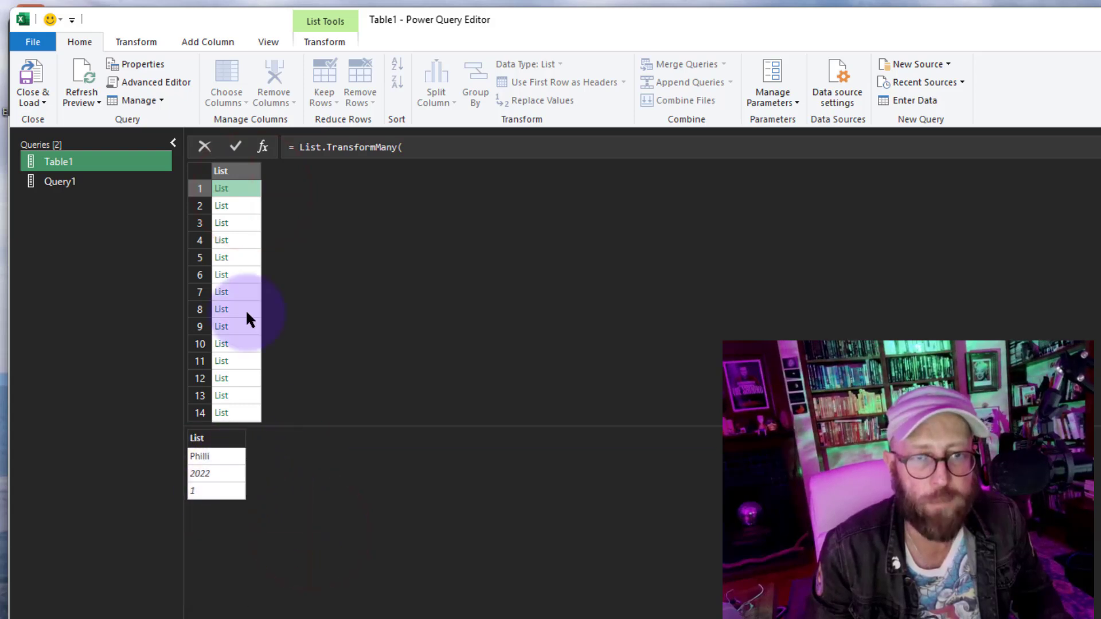
left_click(245, 258)
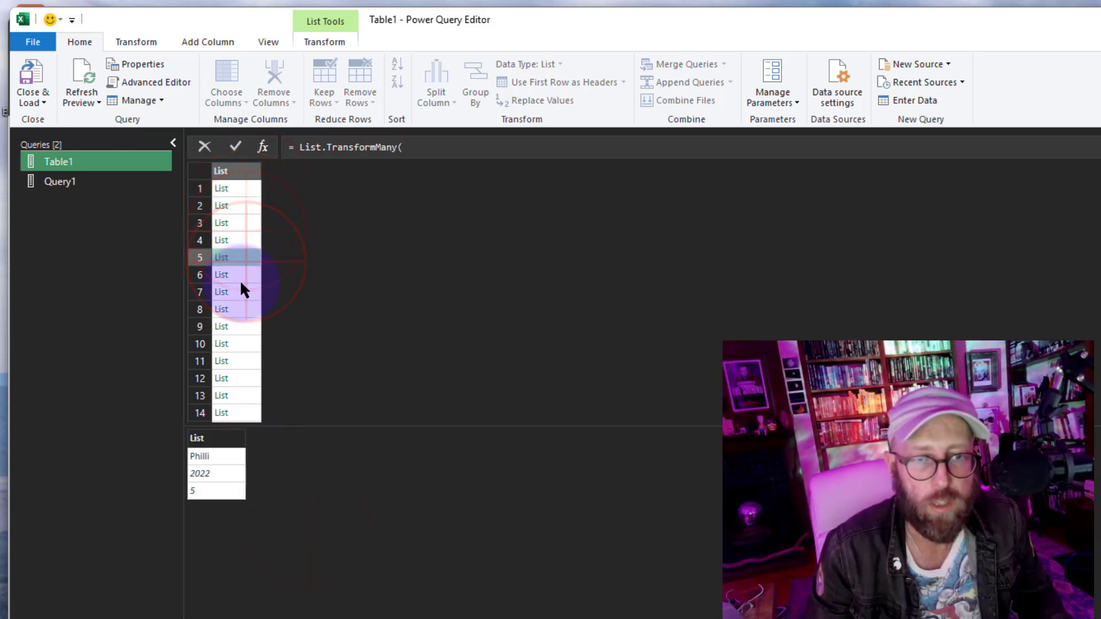
left_click(242, 276)
left_click(240, 293)
left_click(240, 310)
left_click(242, 326)
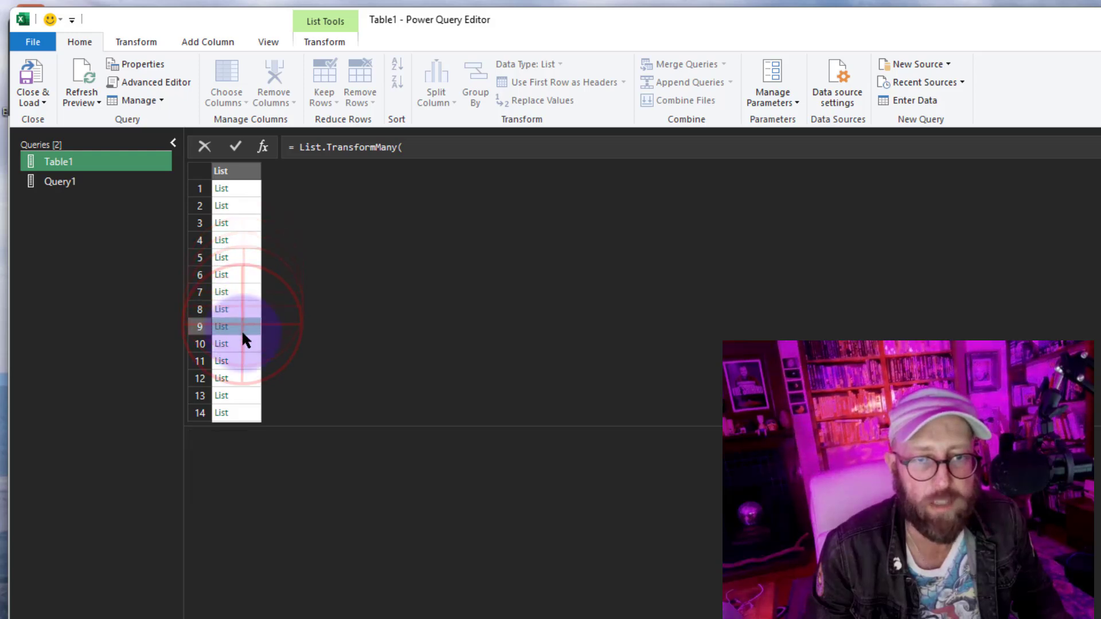
left_click(244, 377)
Preview nested lists around rows 6 to 16 to compare the appended numbers where one Name and Year pair changes to another
scroll(243, 376, "down", 1)
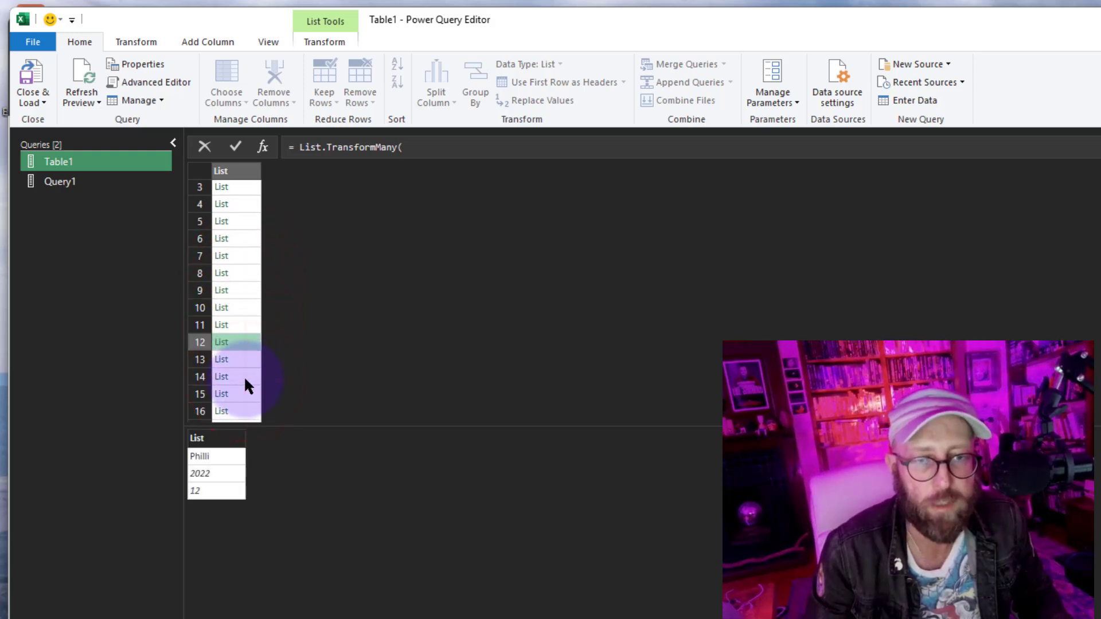
left_click(243, 357)
left_click(244, 377)
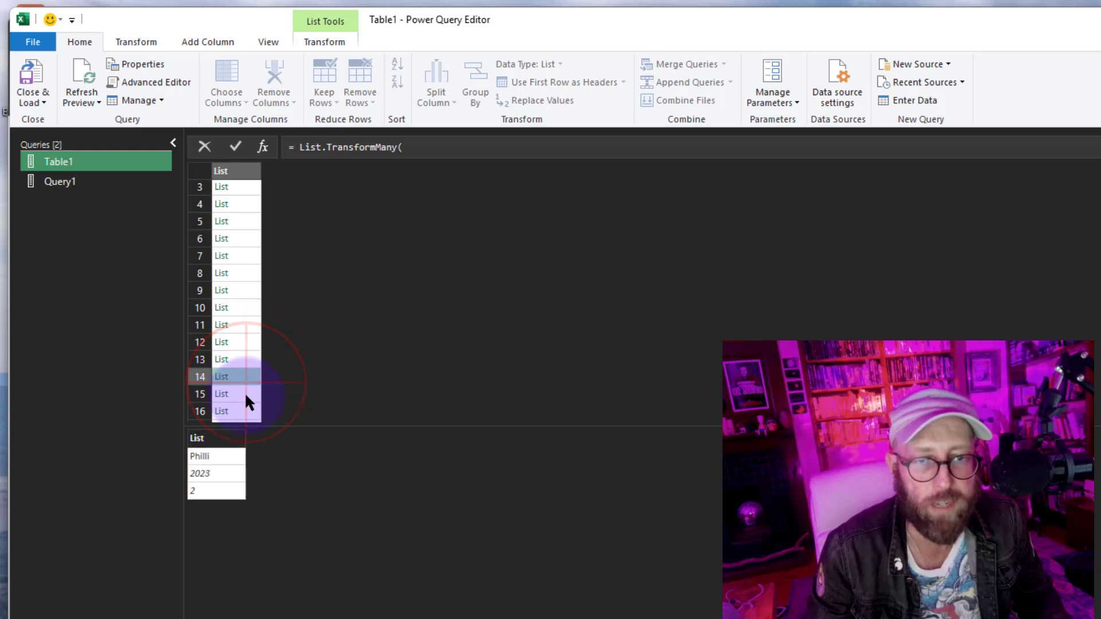
left_click(245, 392)
left_click(246, 411)
left_click(246, 393)
left_click(245, 360)
left_click(244, 341)
left_click(244, 298)
left_click(250, 284)
left_click(247, 237)
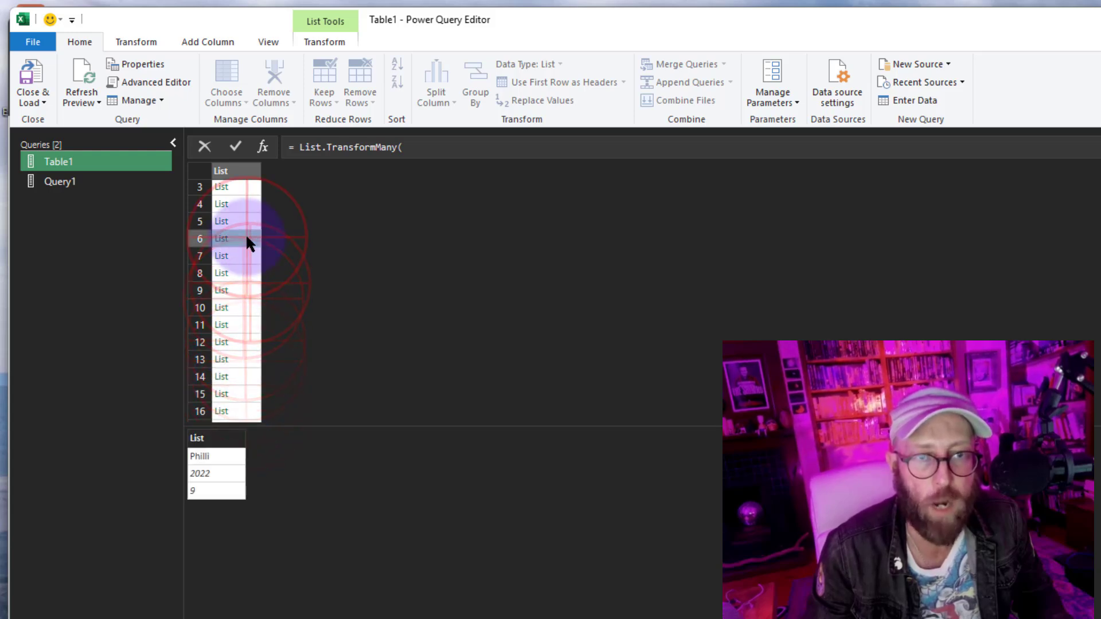
scroll(248, 336, "down", 10)
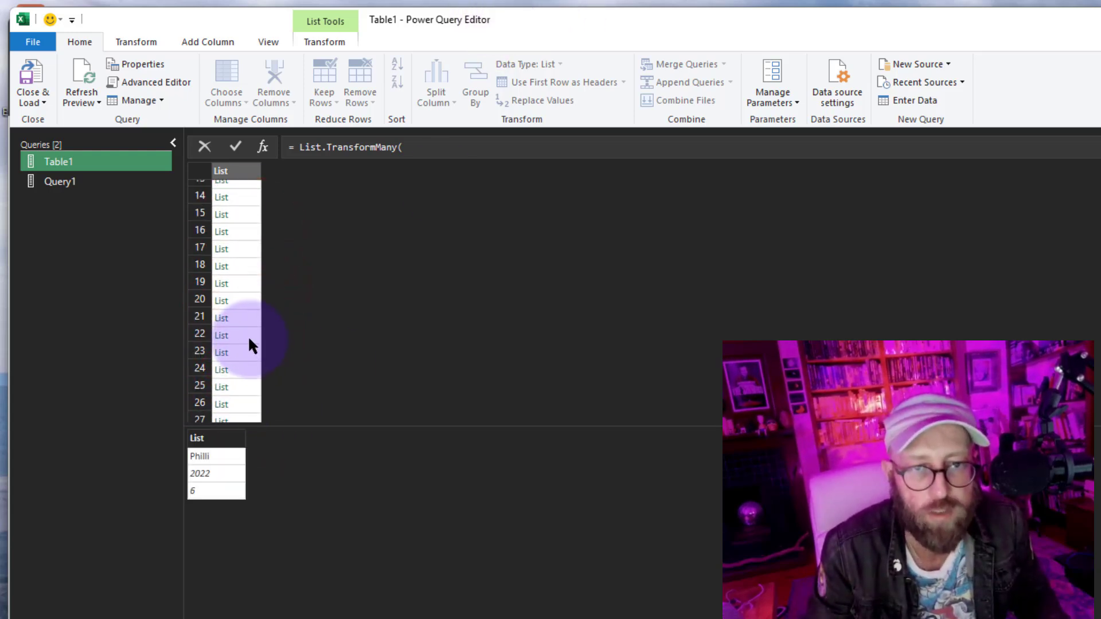
scroll(250, 329, "up", 10)
Reopen Table1's code in the Advanced Editor, remove the blank lines before the closing parenthesis, and apply the code
left_click(154, 81)
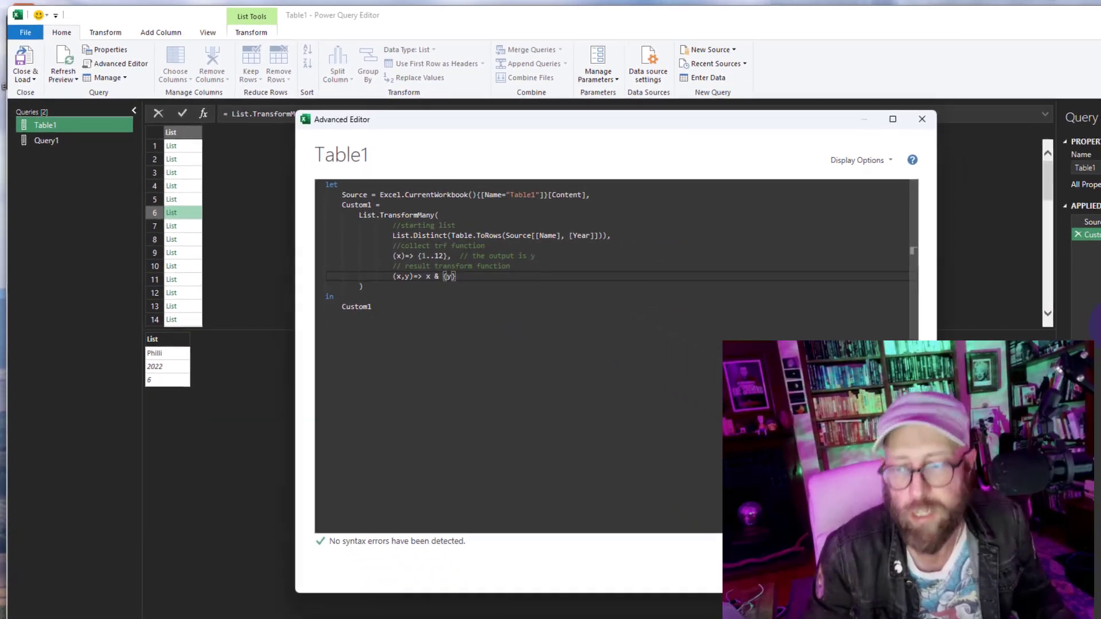
left_click(829, 568)
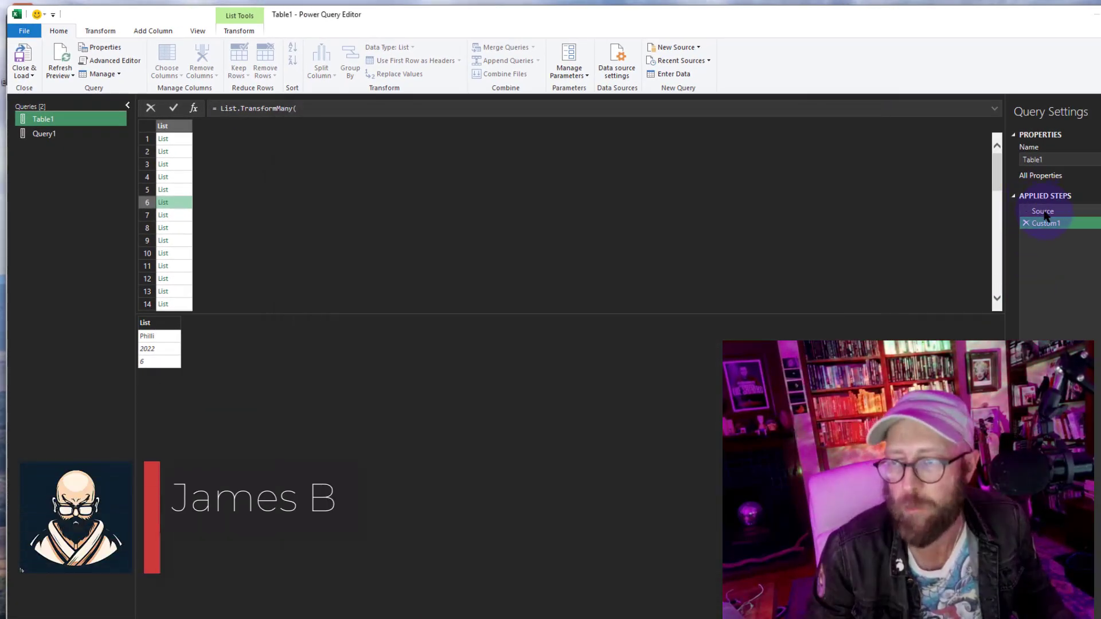
Insert a step after Source that looks up the Source row matching the first row's Name, Year = 2022 and Month = 2
left_click(1092, 222)
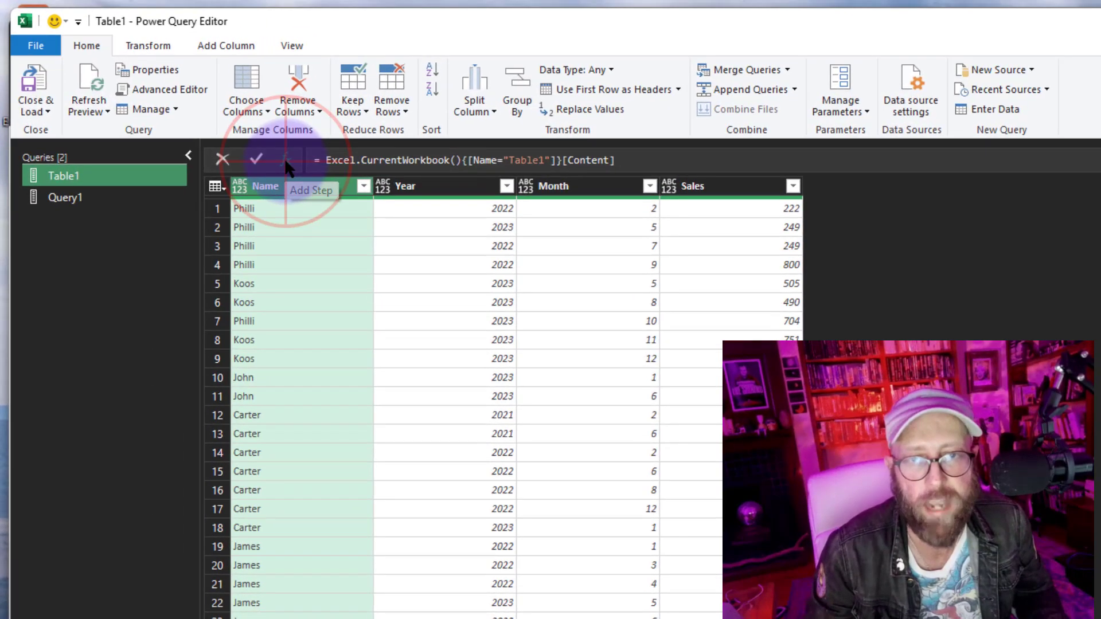
left_click(470, 160)
key("ctrl+a")
type("= Source")
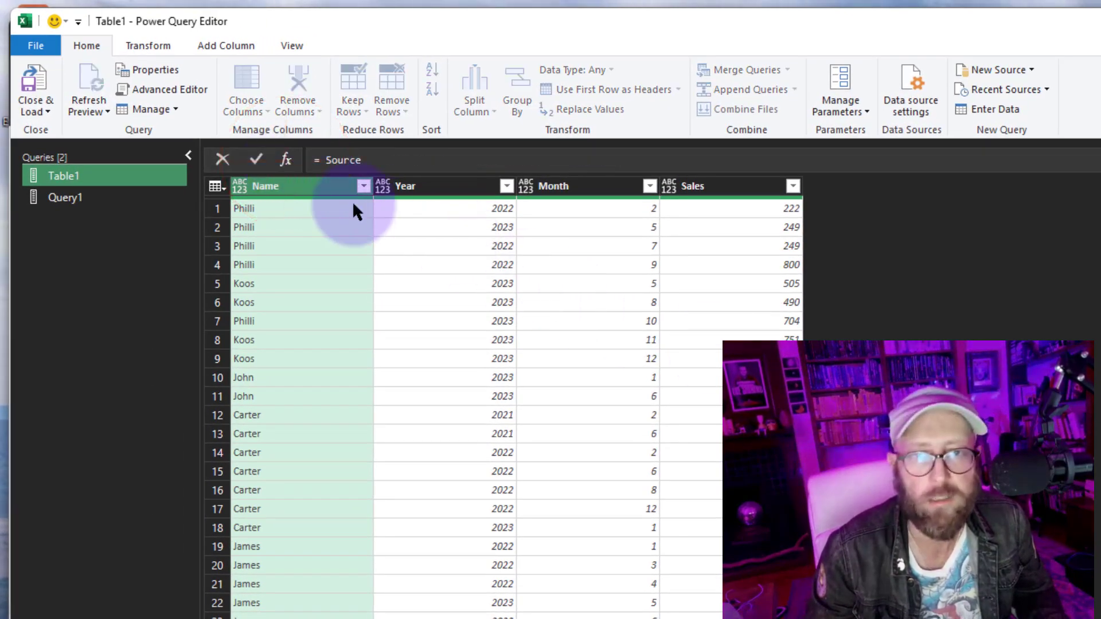
type("{[Name = \"")
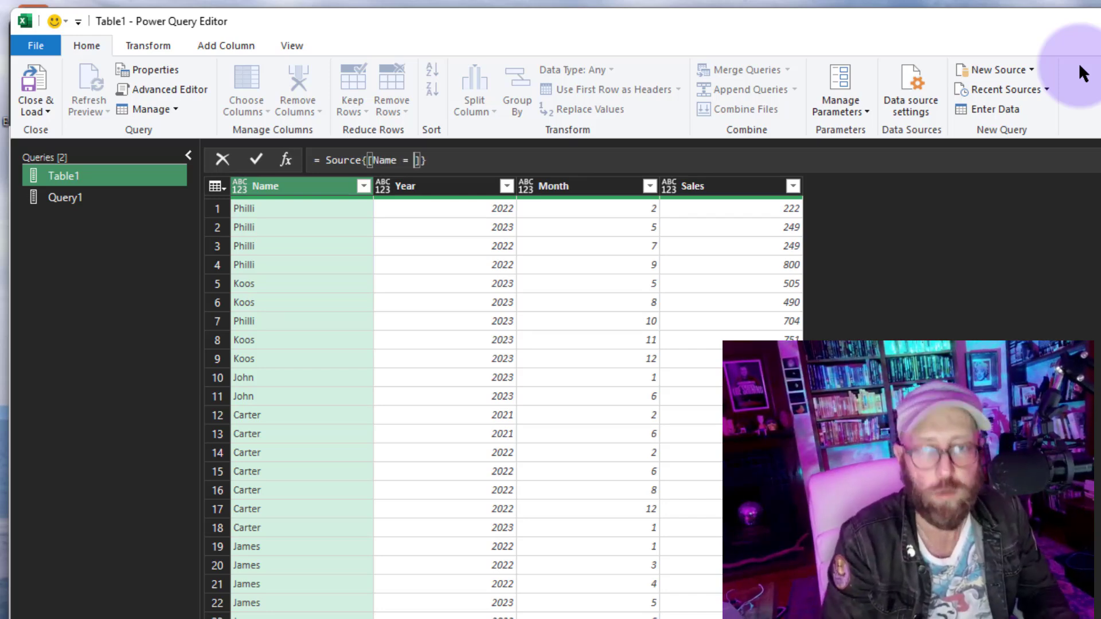
type("Philli\", ")
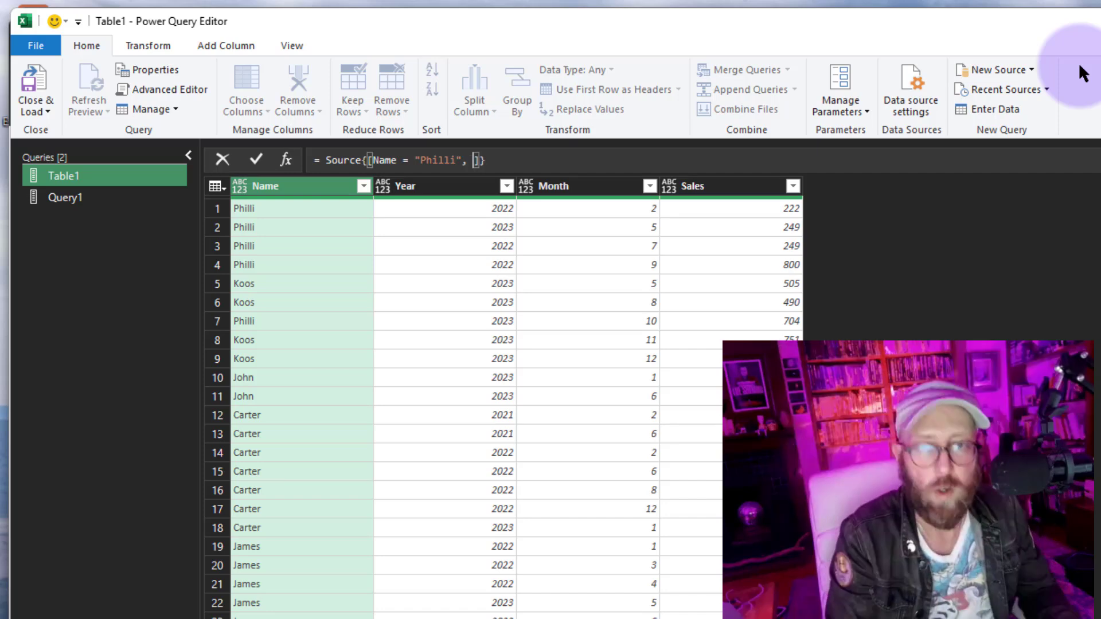
type("Year ")
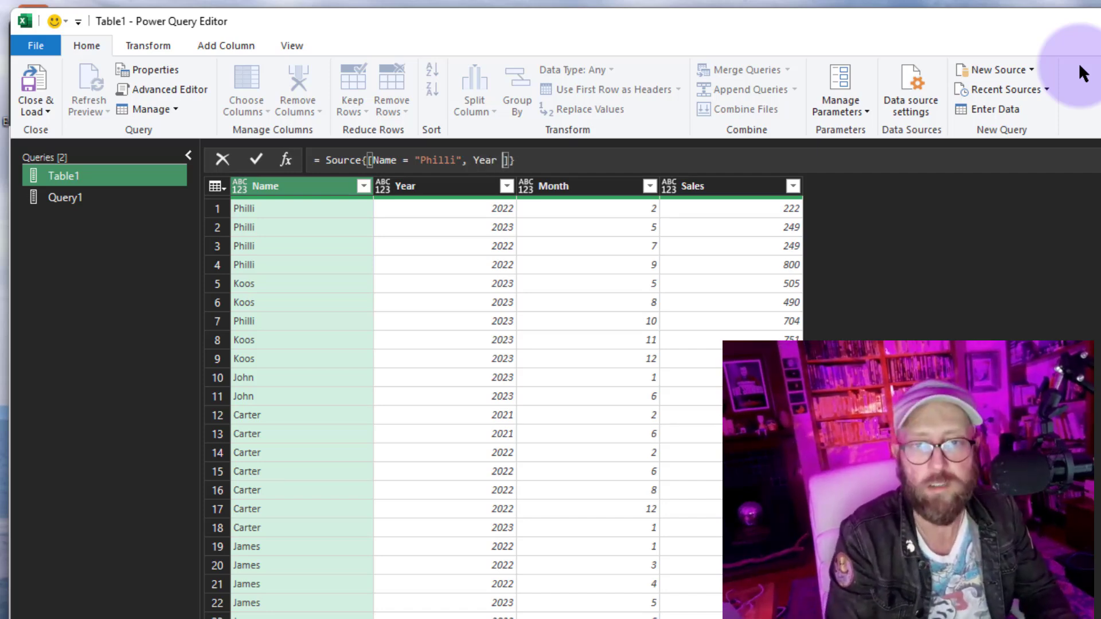
type("= 2022")
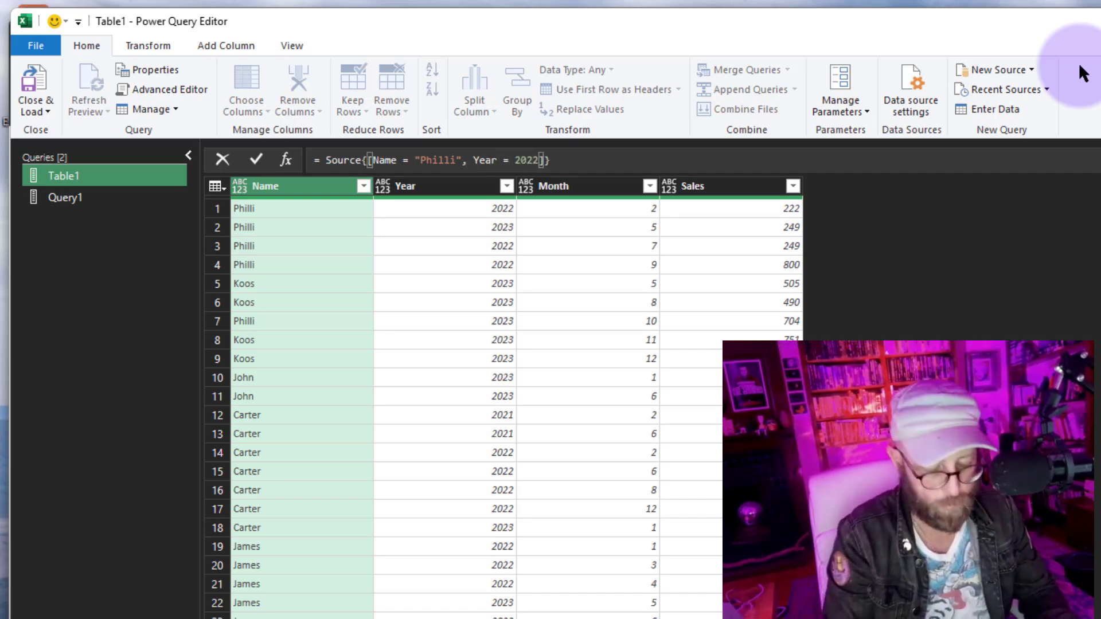
type(", Month")
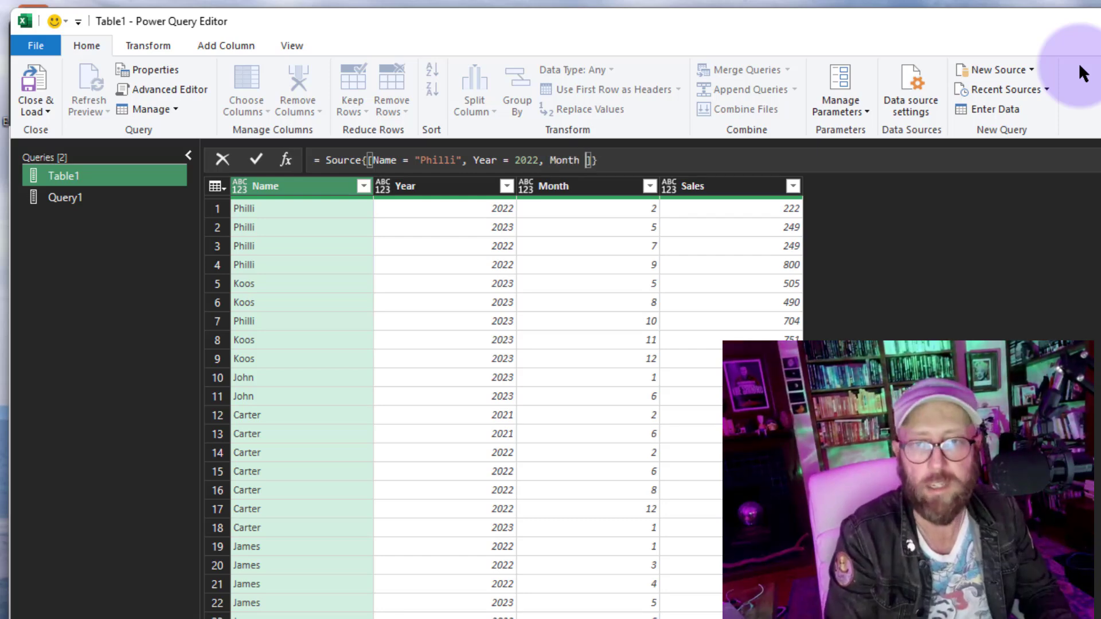
type(" = 2")
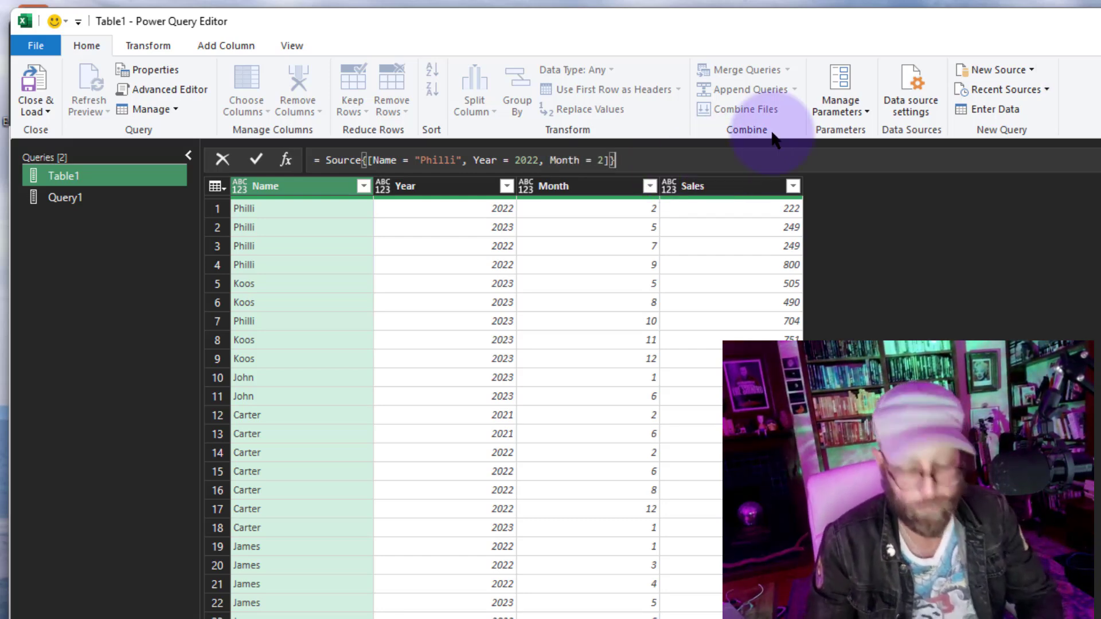
key("Return")
Preview the returned record's Name, Year, Month and Sales fields and review the row lookup expression
left_click(369, 204)
left_click(329, 224)
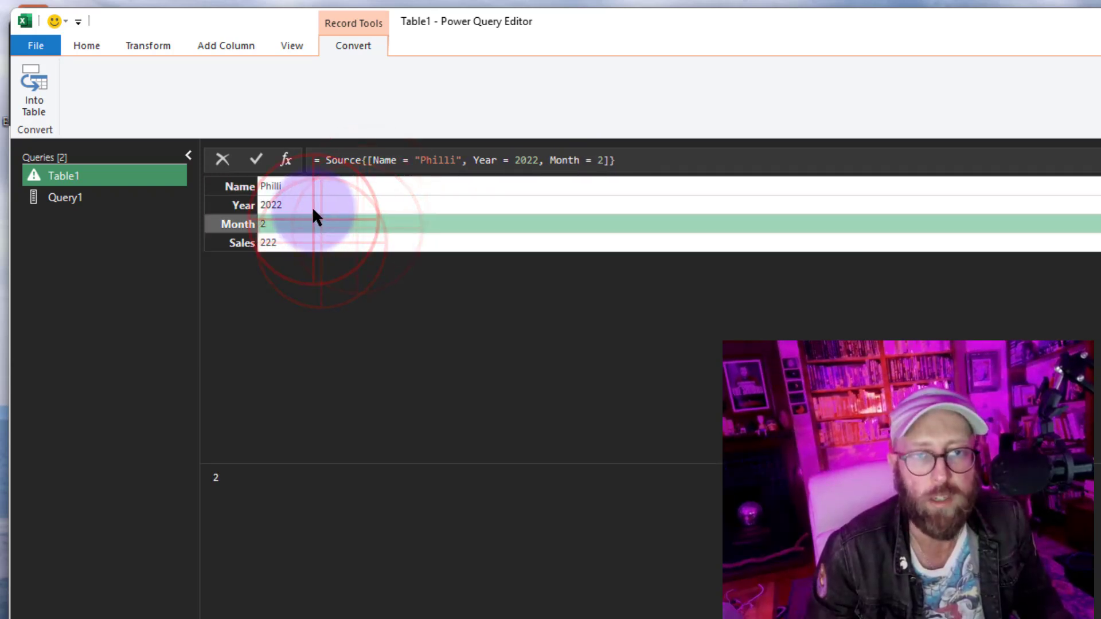
left_click(319, 204)
left_click(322, 224)
left_click(321, 243)
left_click(319, 224)
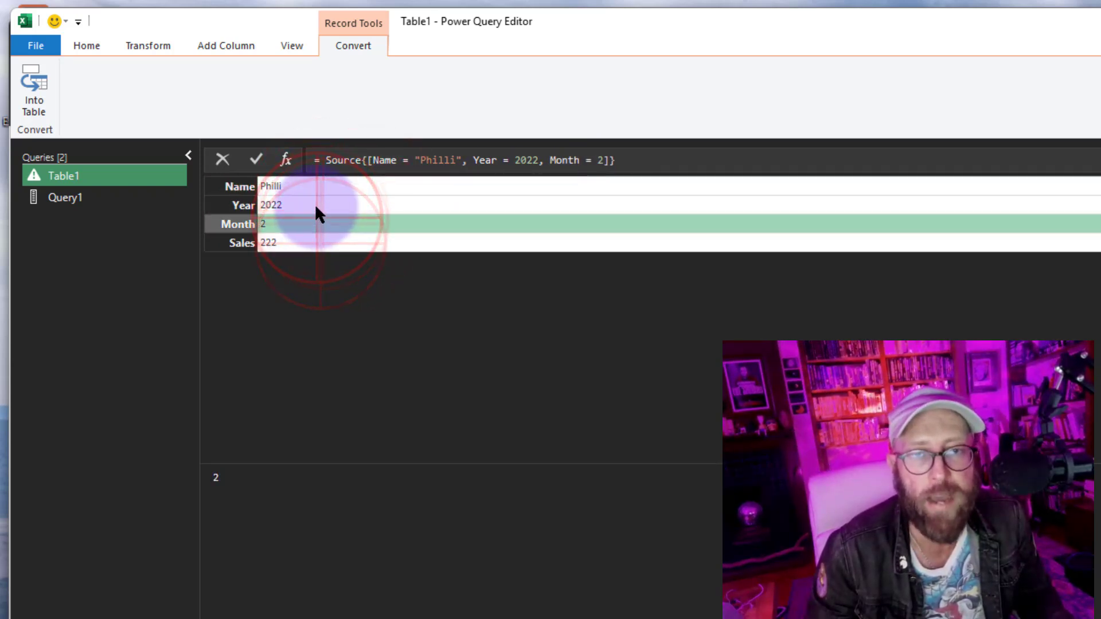
left_click(315, 204)
left_click(322, 184)
left_click(323, 216)
left_click_drag(328, 160, 617, 160)
left_click(639, 163)
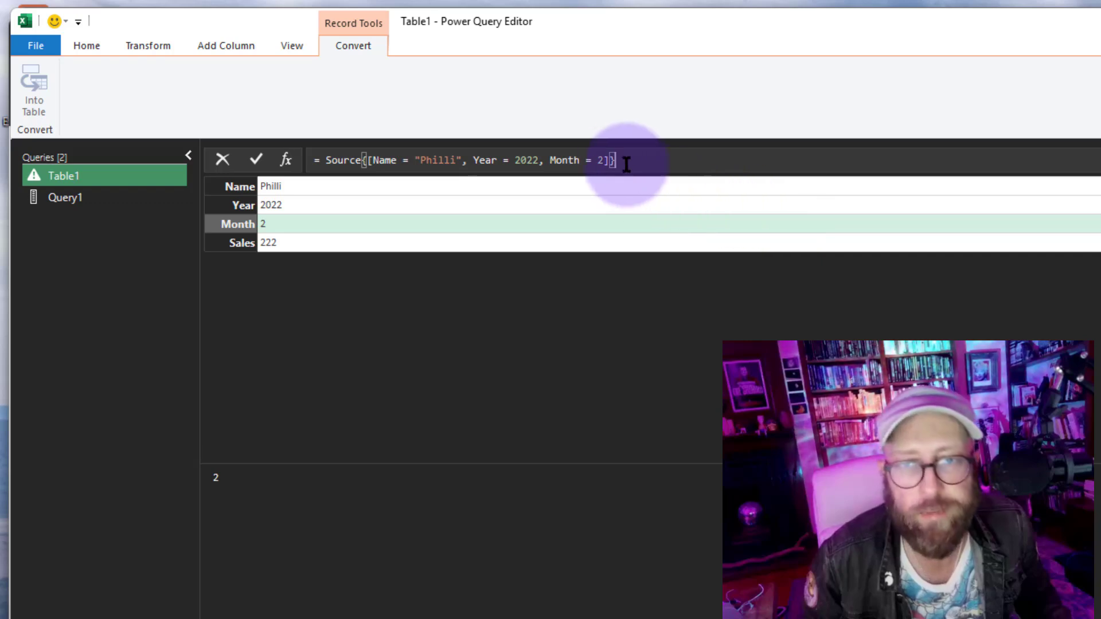
Set the Month in the row lookup to 3 and apply the formula
left_click(603, 160)
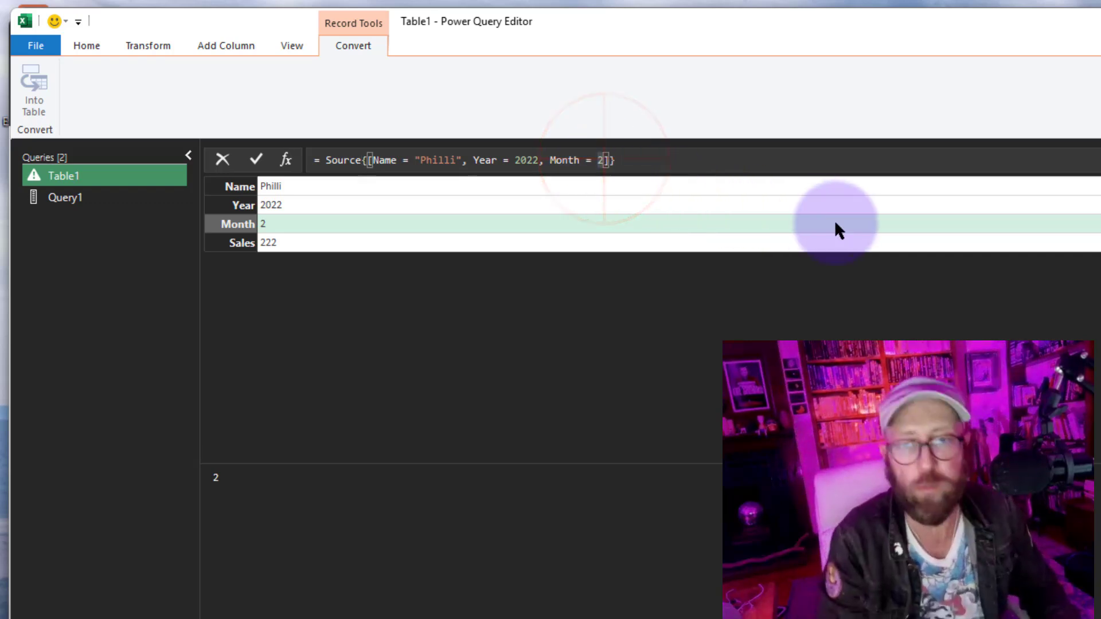
key("BackSpace")
type("3")
left_click(657, 154)
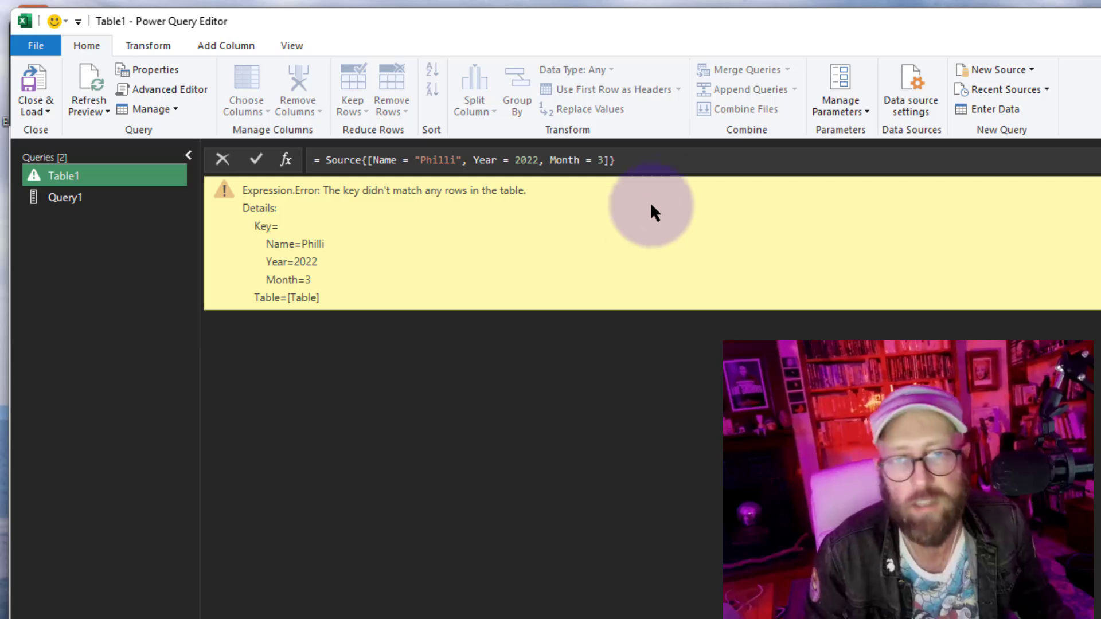
Make the row lookup optional by appending ? after its closing brace, apply it, and inspect the result
left_click(644, 163)
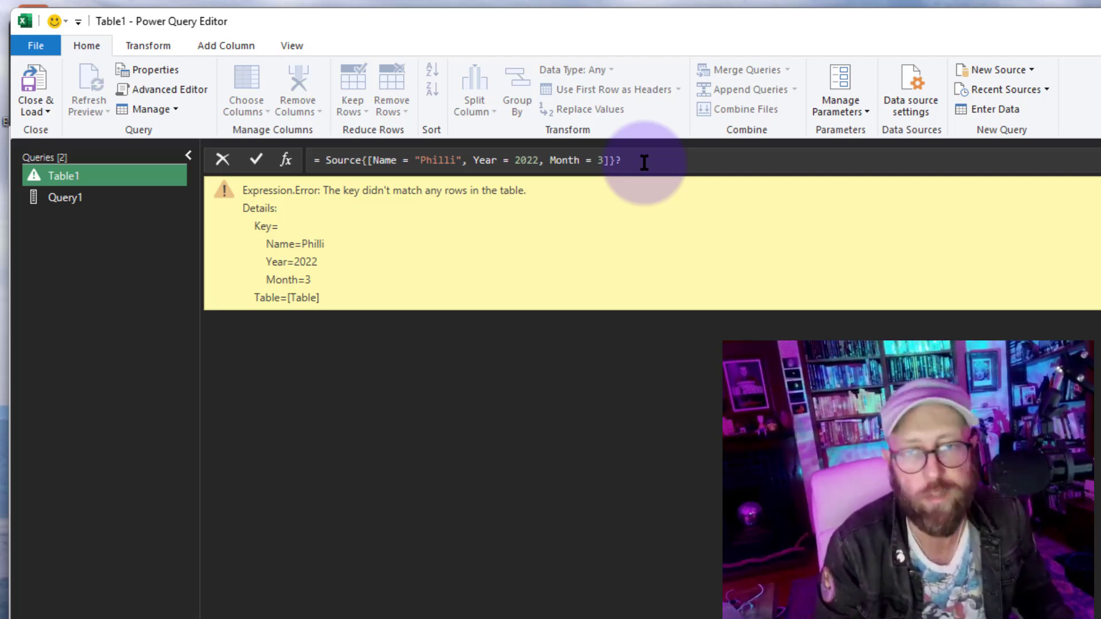
key("Return")
left_click_drag(228, 182, 205, 192)
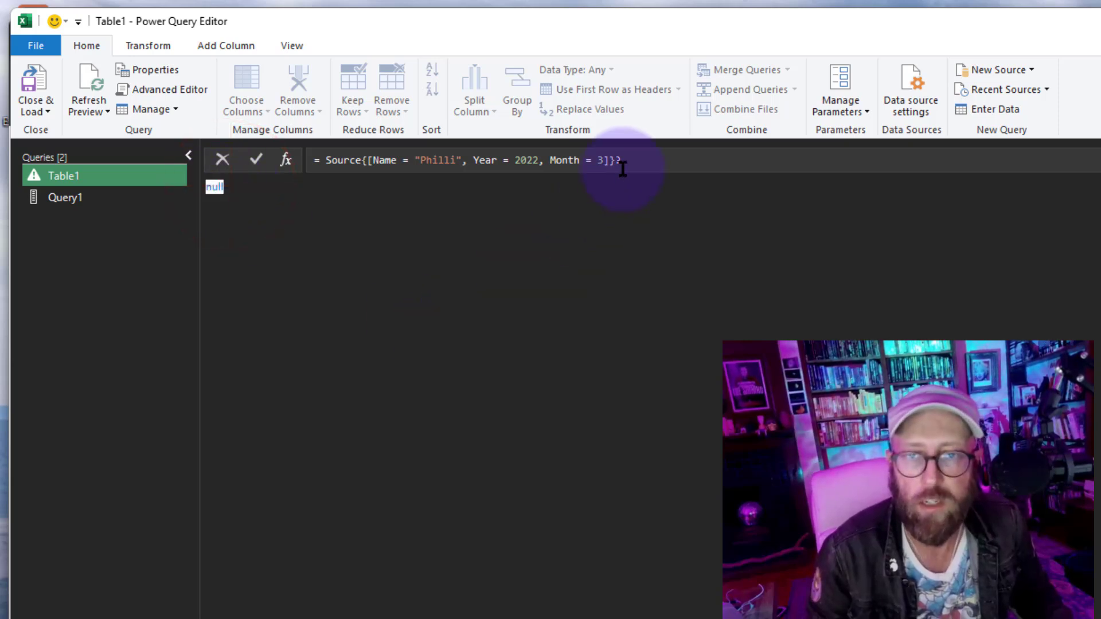
Append the fallback record ??[Sales=0] to the optional lookup and apply the formula
left_click(695, 160)
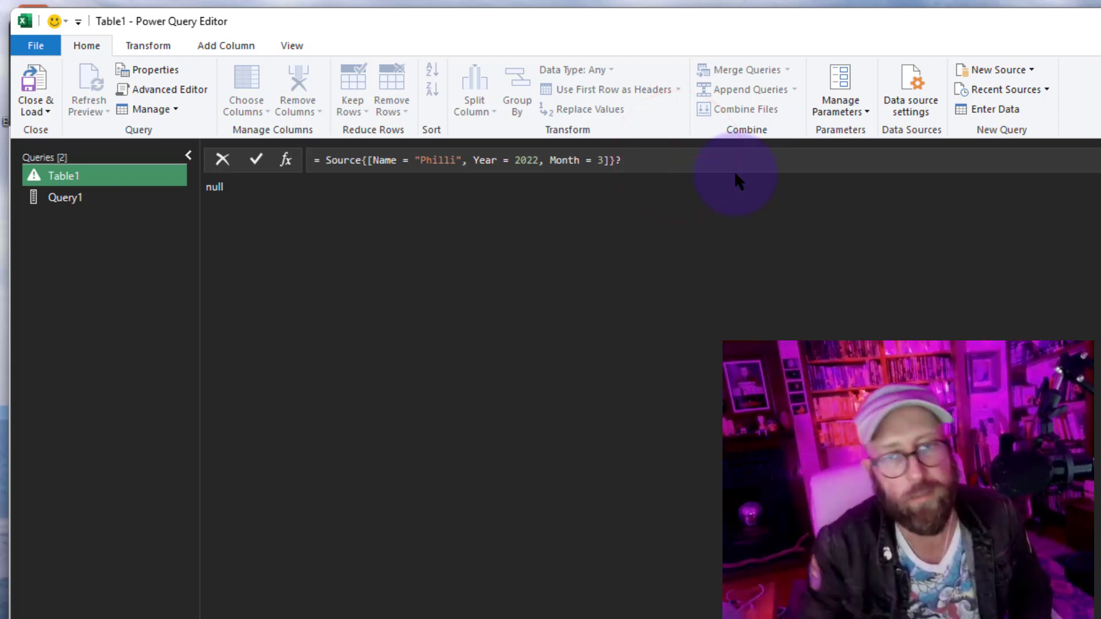
type("??")
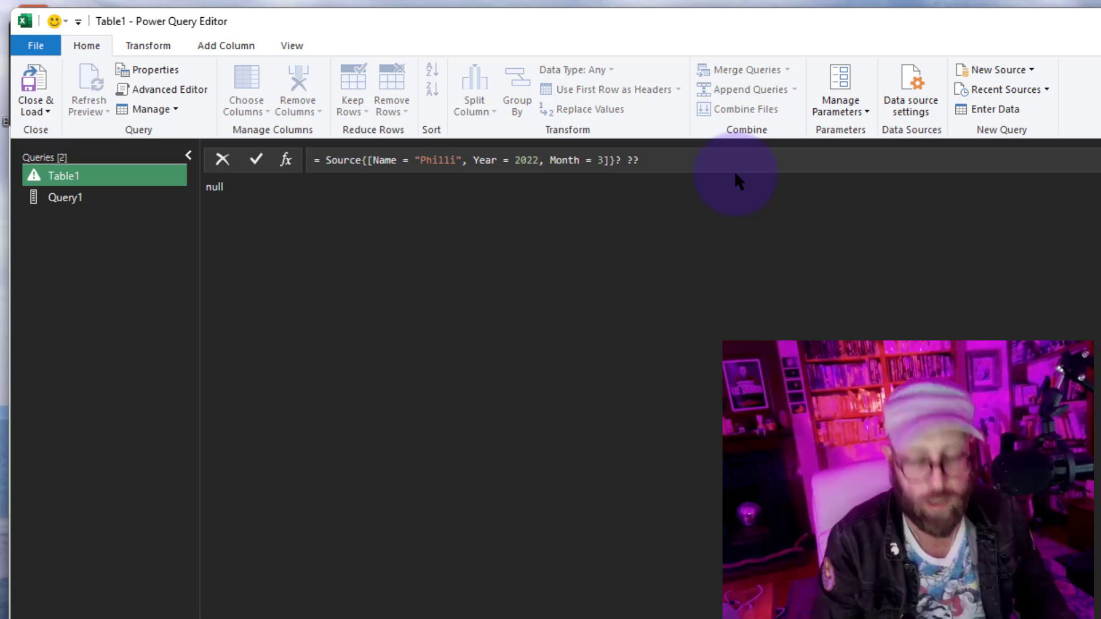
type("[")
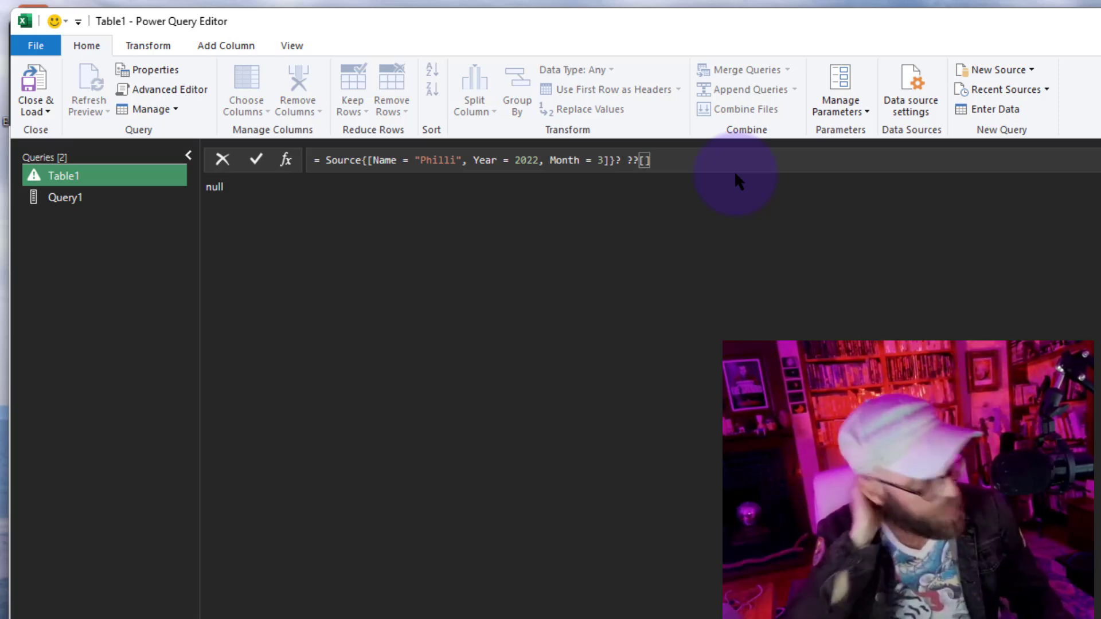
type("Sales=0")
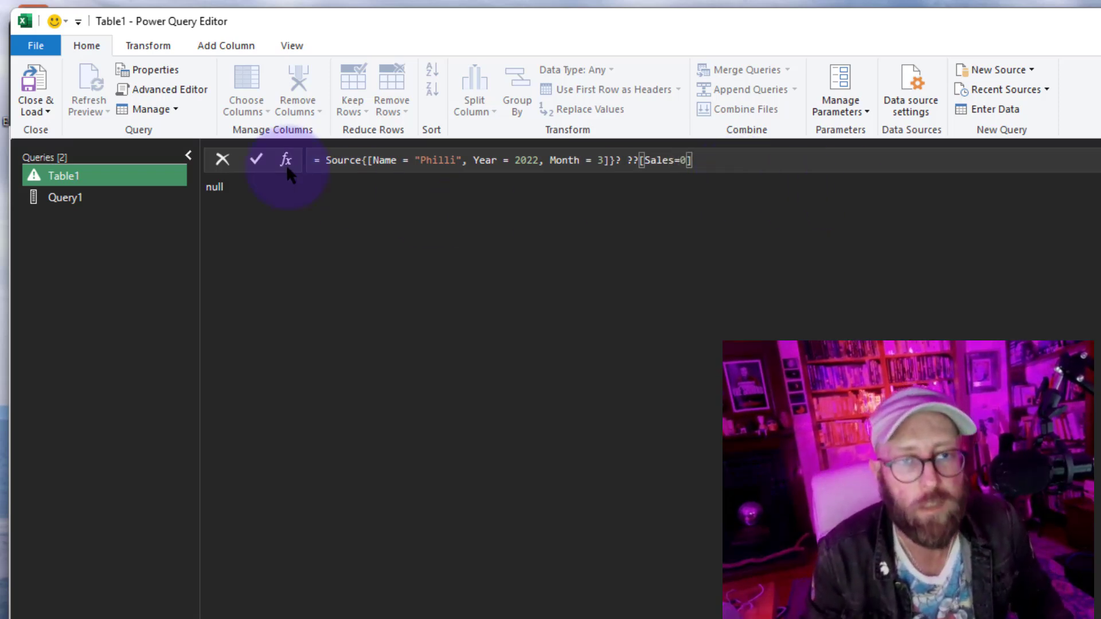
left_click(257, 160)
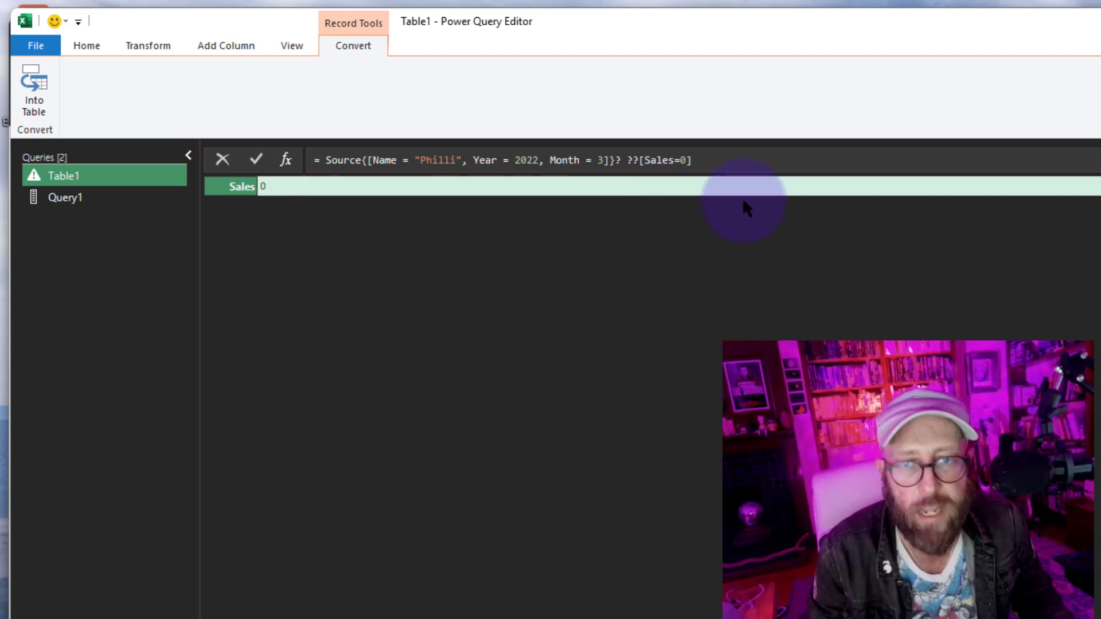
Set the Month in the lookup to 2 and apply the formula
left_click(604, 160)
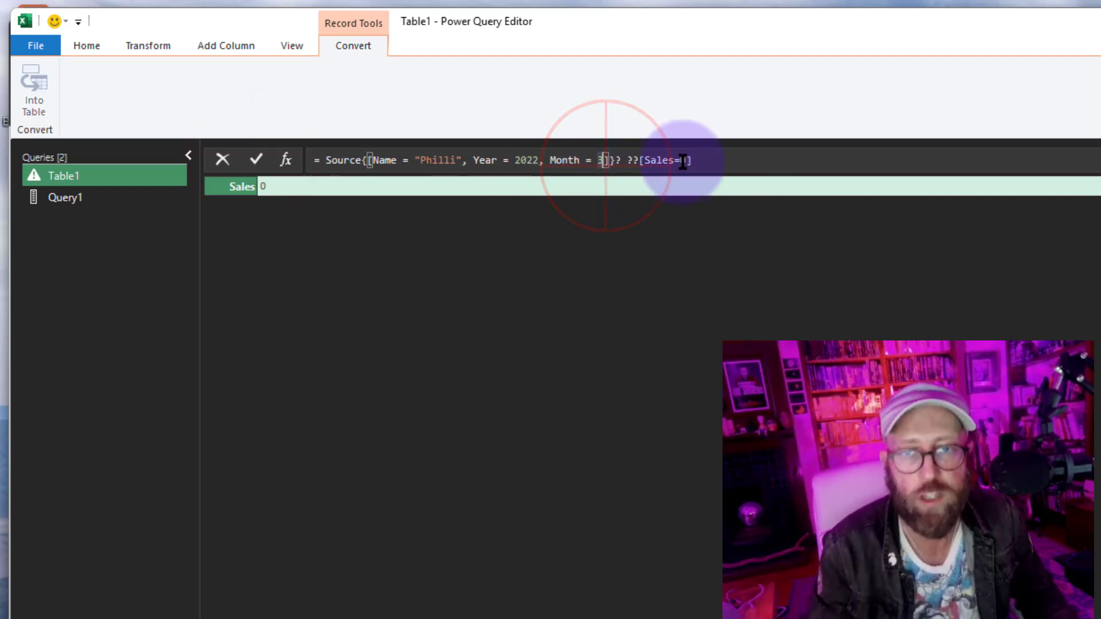
key("BackSpace")
type("2")
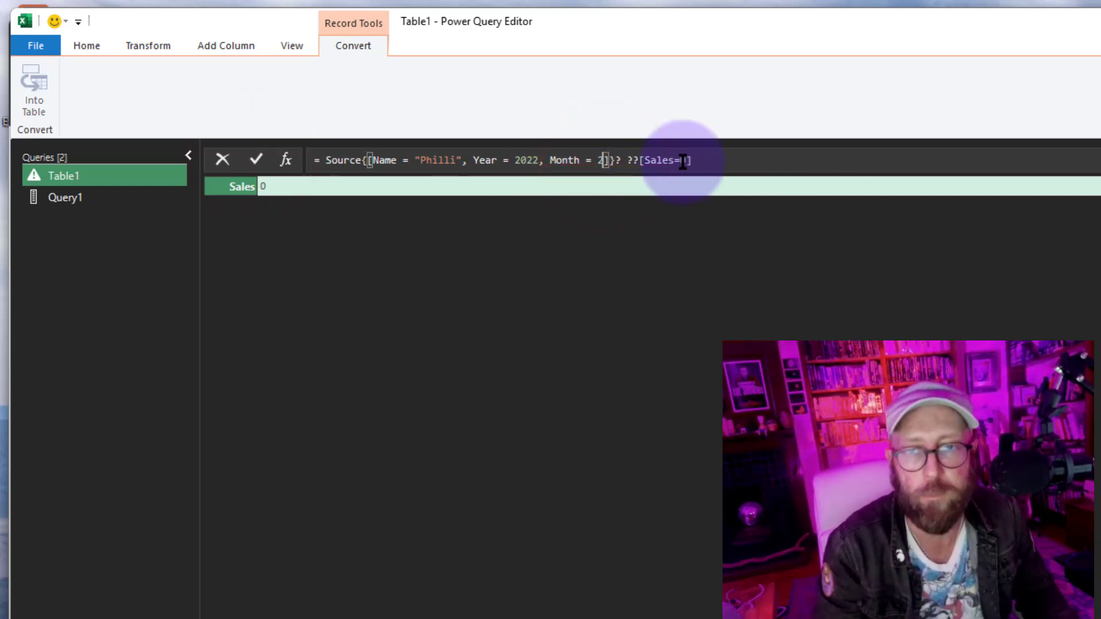
left_click(256, 160)
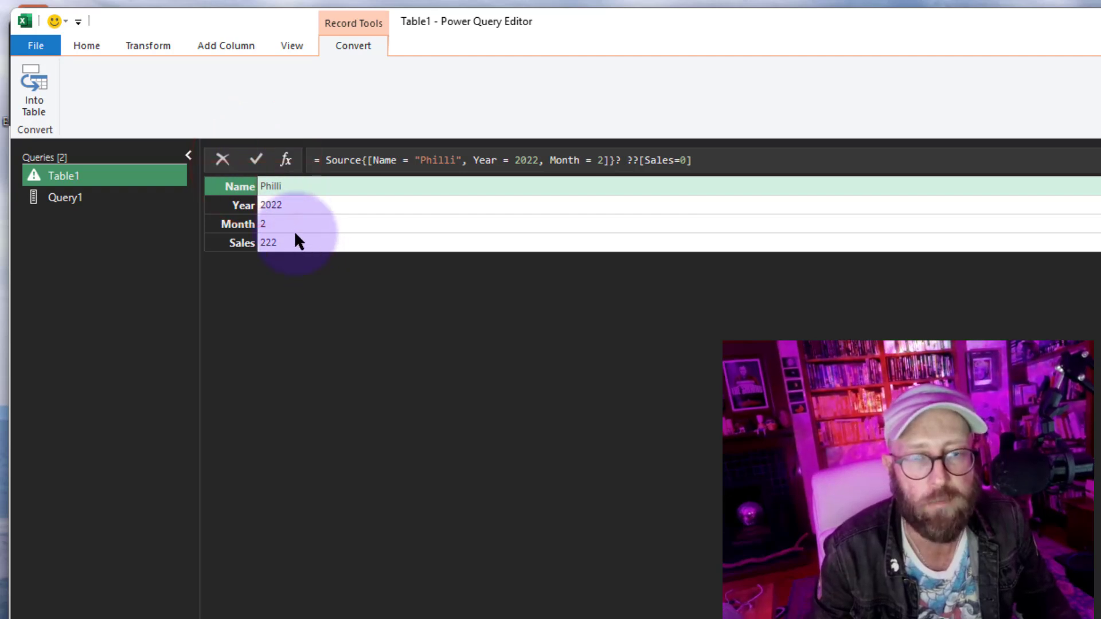
Cut the complete lookup expression from the formula and delete the temporary Custom2 step
left_click_drag(690, 160, 372, 160)
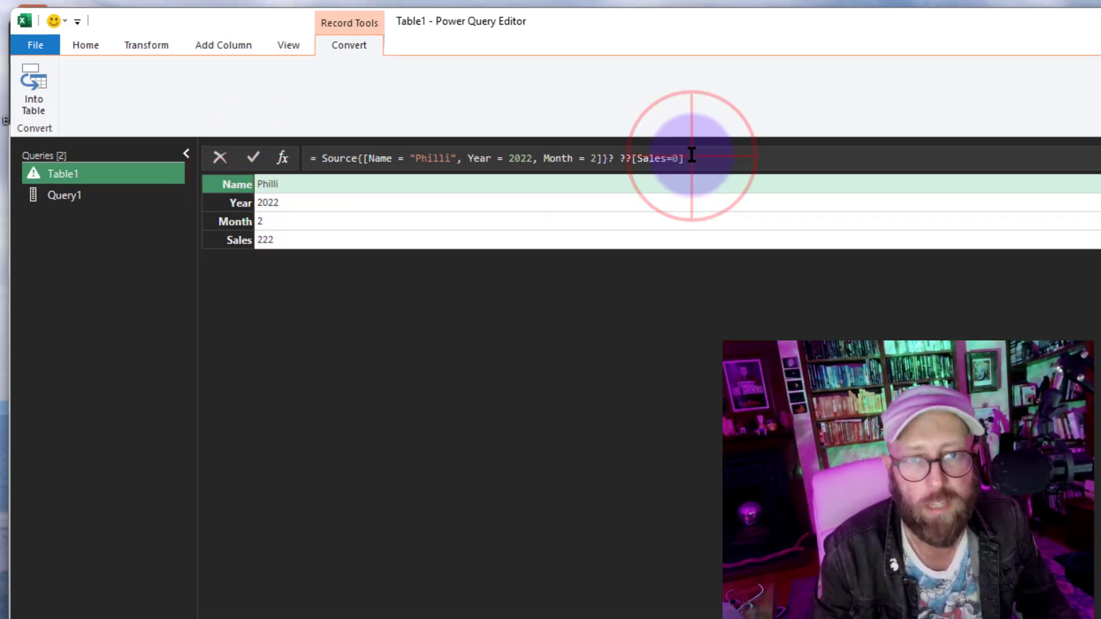
left_click_drag(284, 122, 246, 122)
key("ctrl+c")
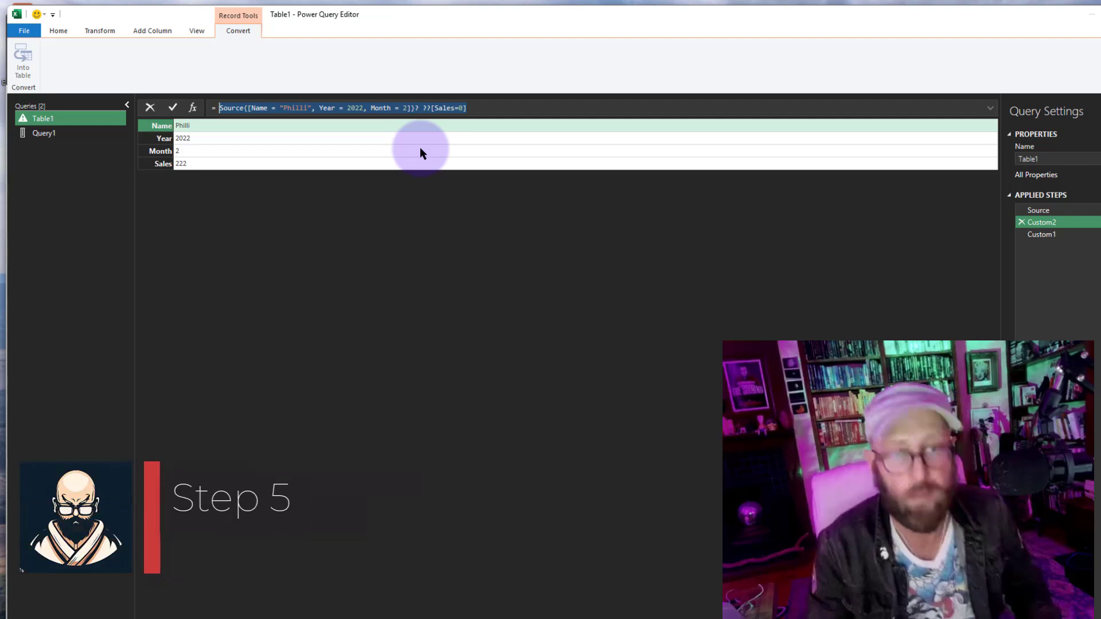
key("BackSpace")
left_click(442, 221)
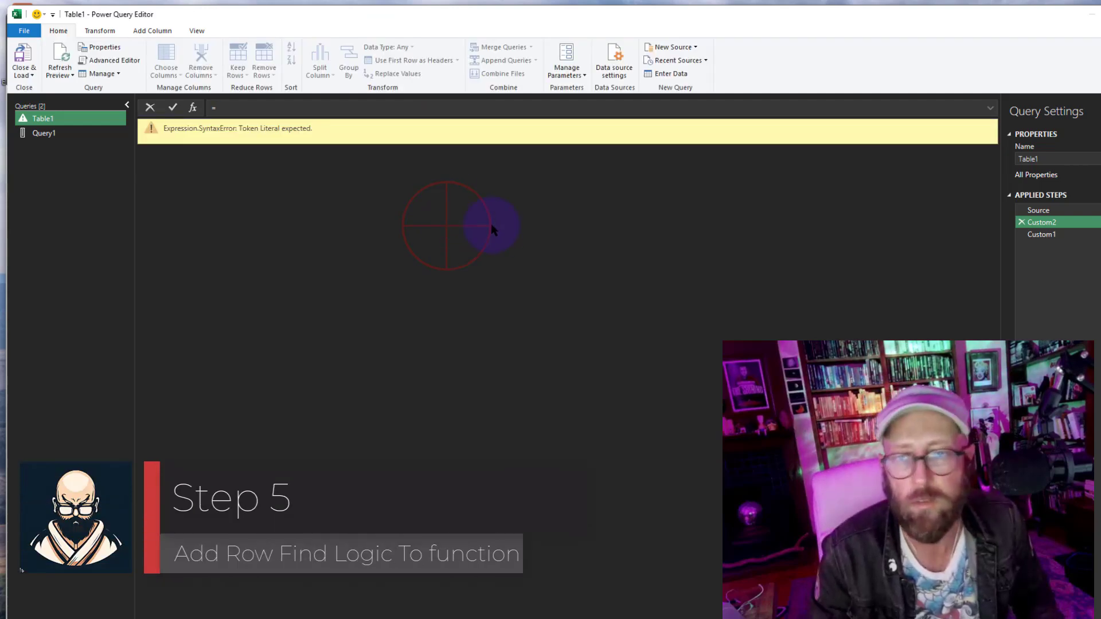
left_click(1029, 226)
left_click(1021, 222)
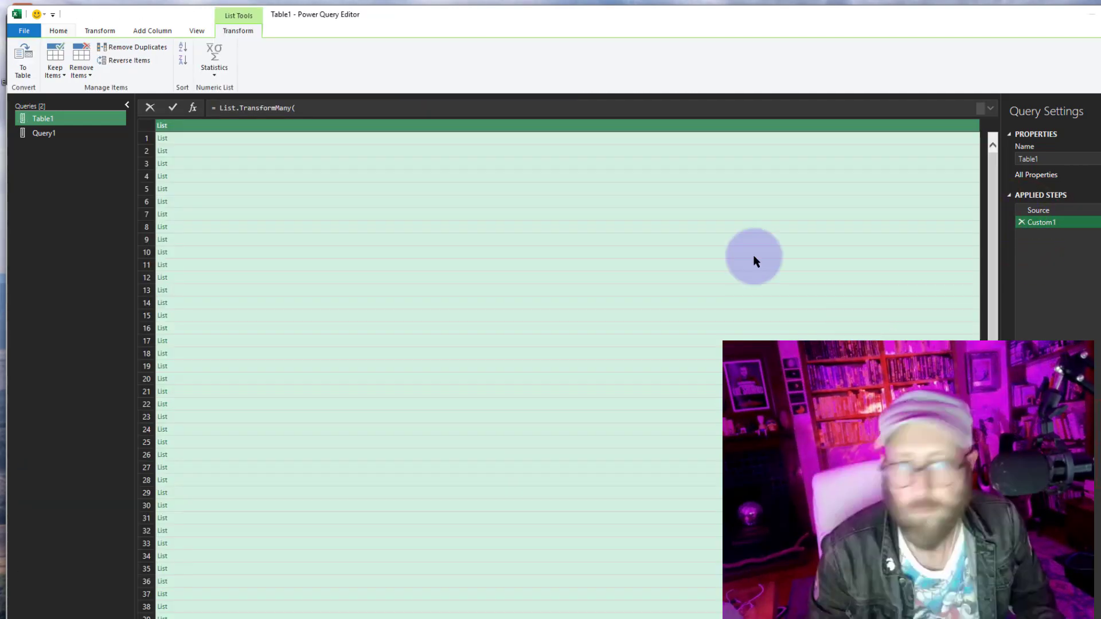
Open Table1's code in the Advanced Editor and append & followed by the copied lookup expression to the result function
left_click(58, 32)
left_click(101, 60)
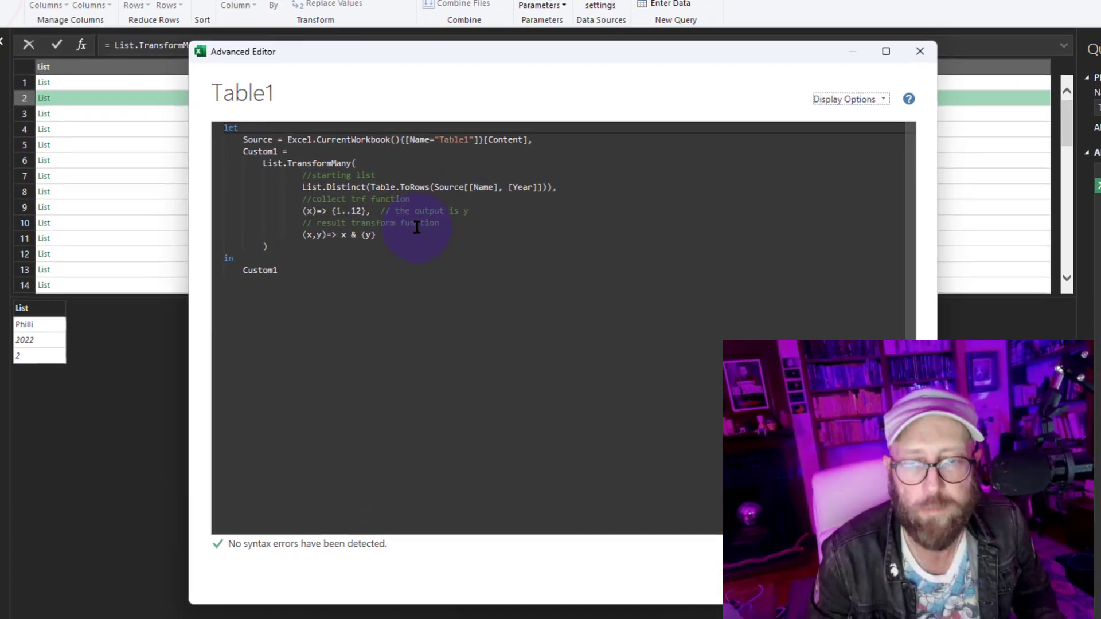
left_click(398, 236)
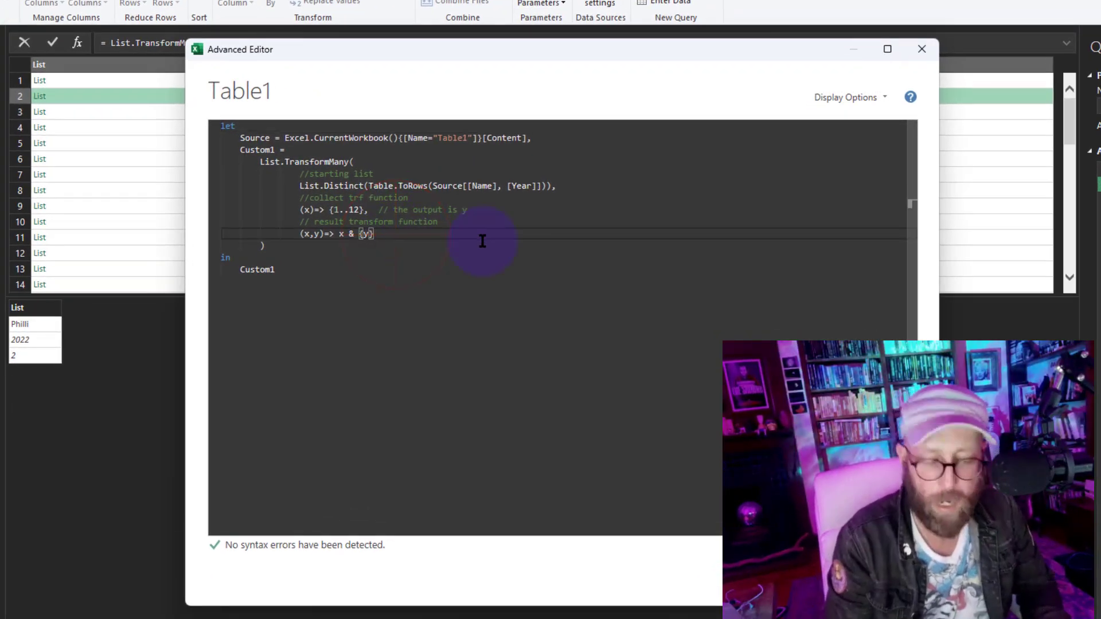
type("&")
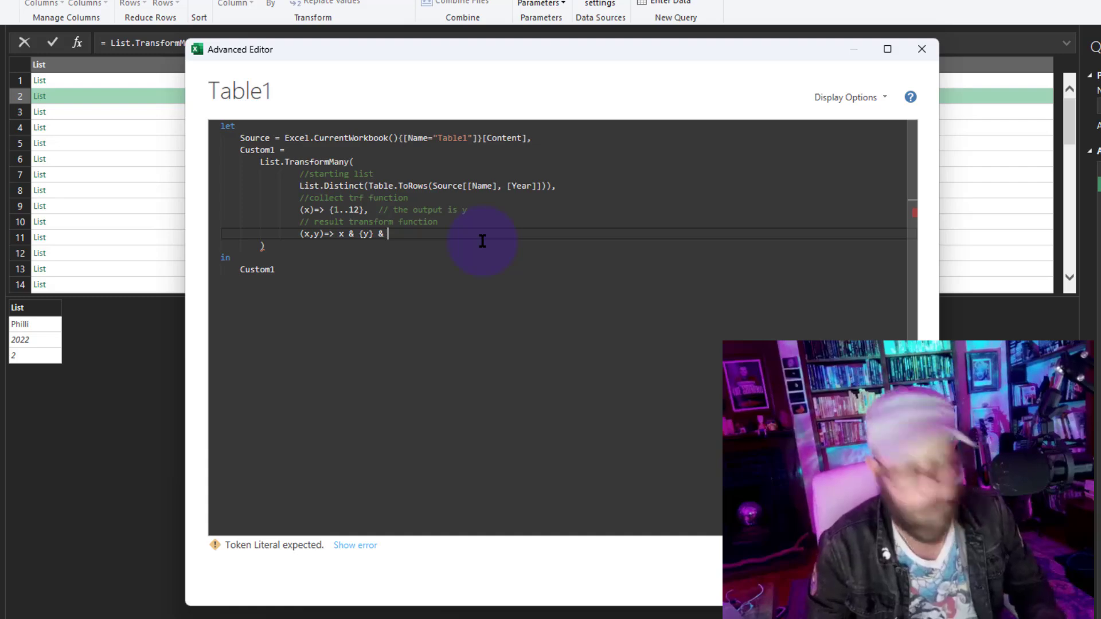
key("ctrl+v")
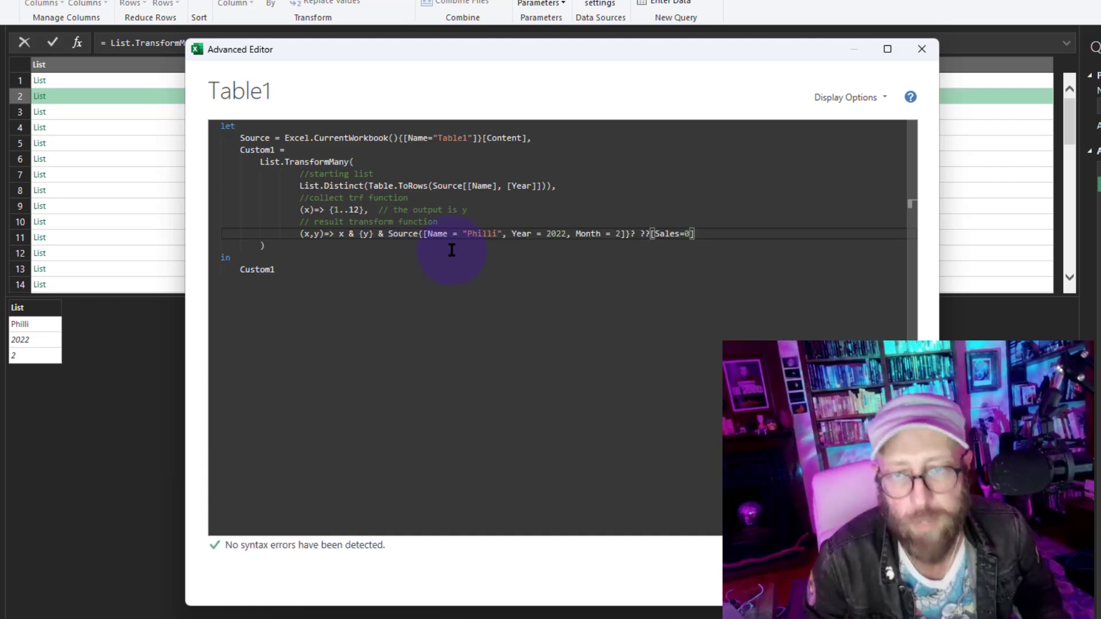
left_click(427, 252)
Replace the hard-coded Name value in the result function's lookup with x{0}
left_click_drag(465, 234, 493, 235)
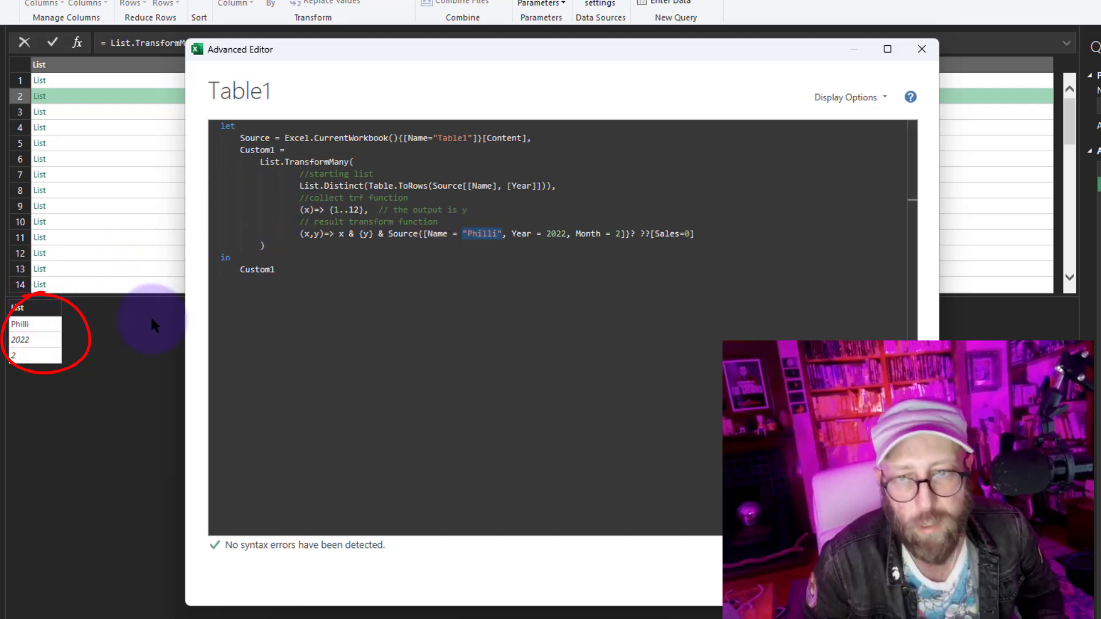
left_click_drag(462, 235, 501, 241)
left_click(501, 241)
type("x{")
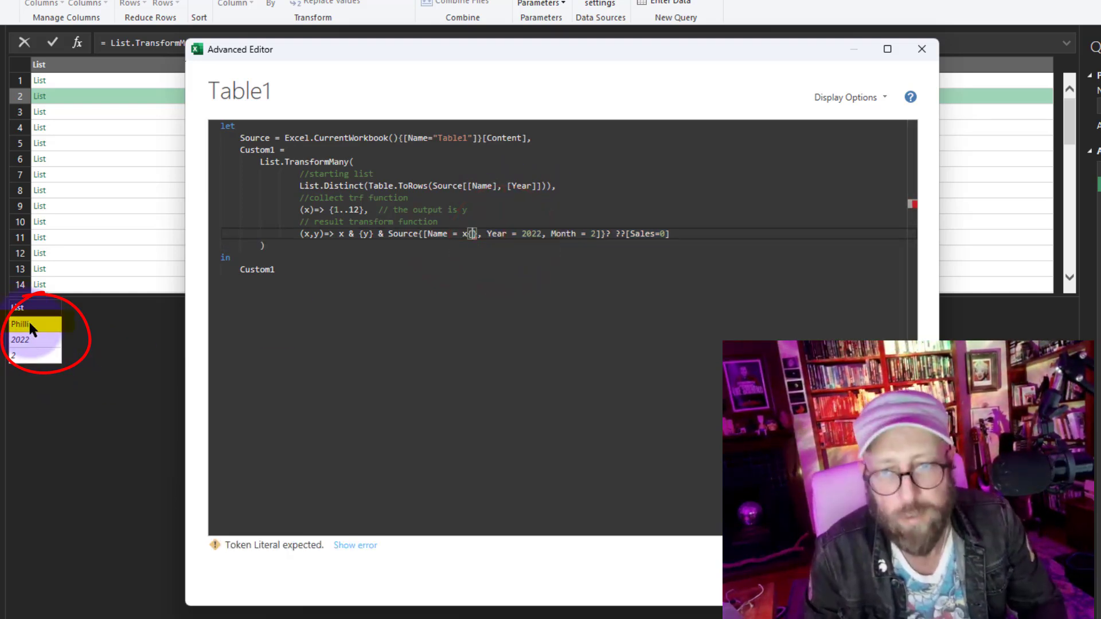
type("0")
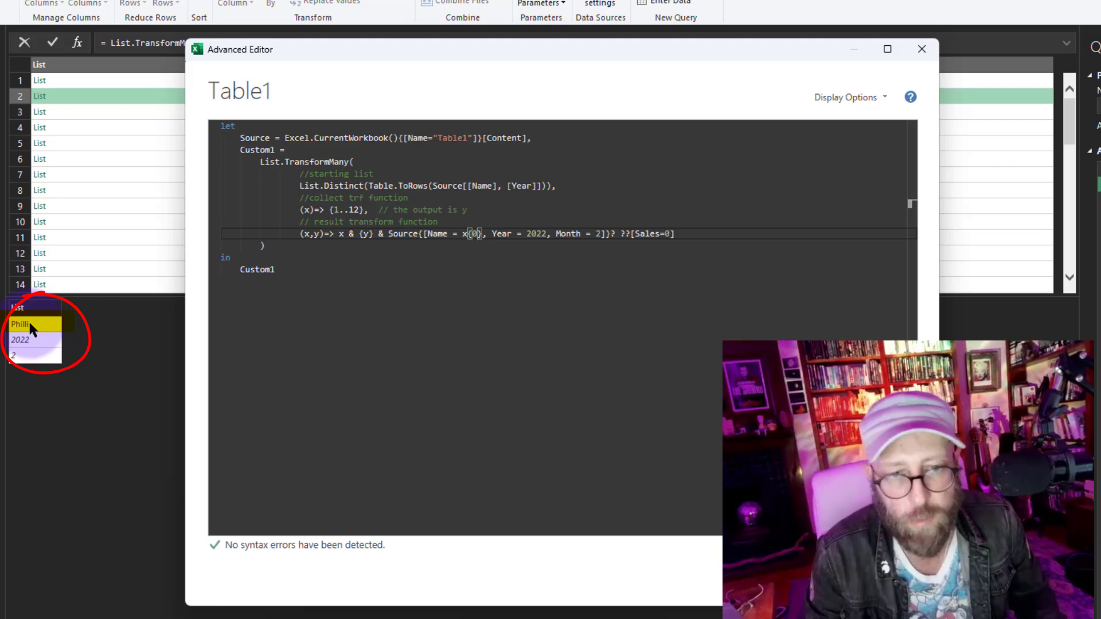
Replace the hard-coded Year value with x{1} and the Month value with y in the result function's lookup
double_click(533, 231)
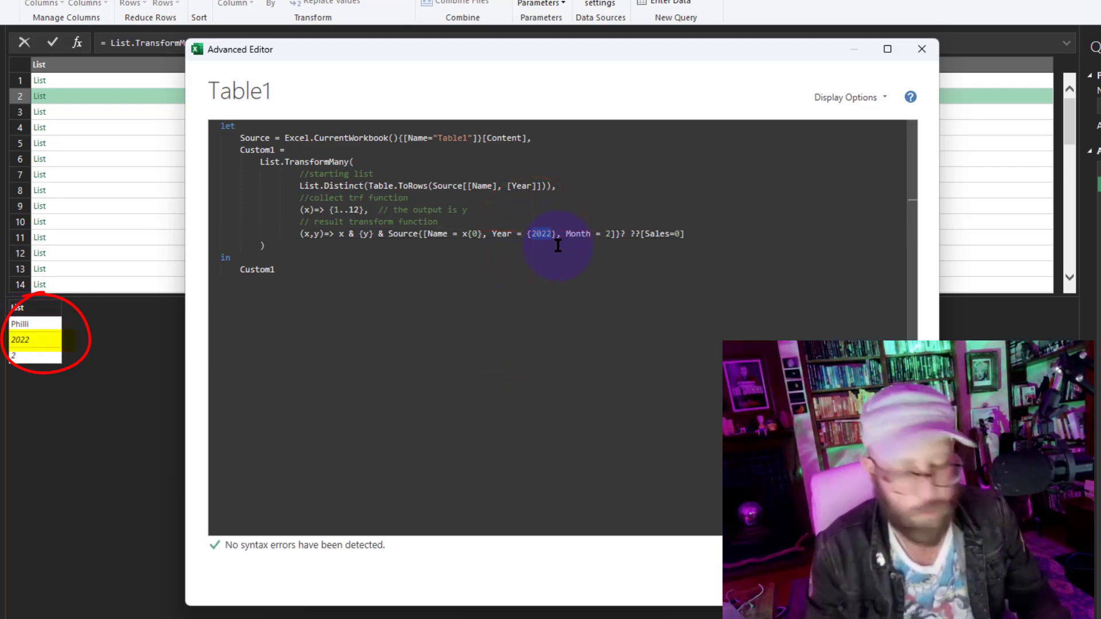
type("1")
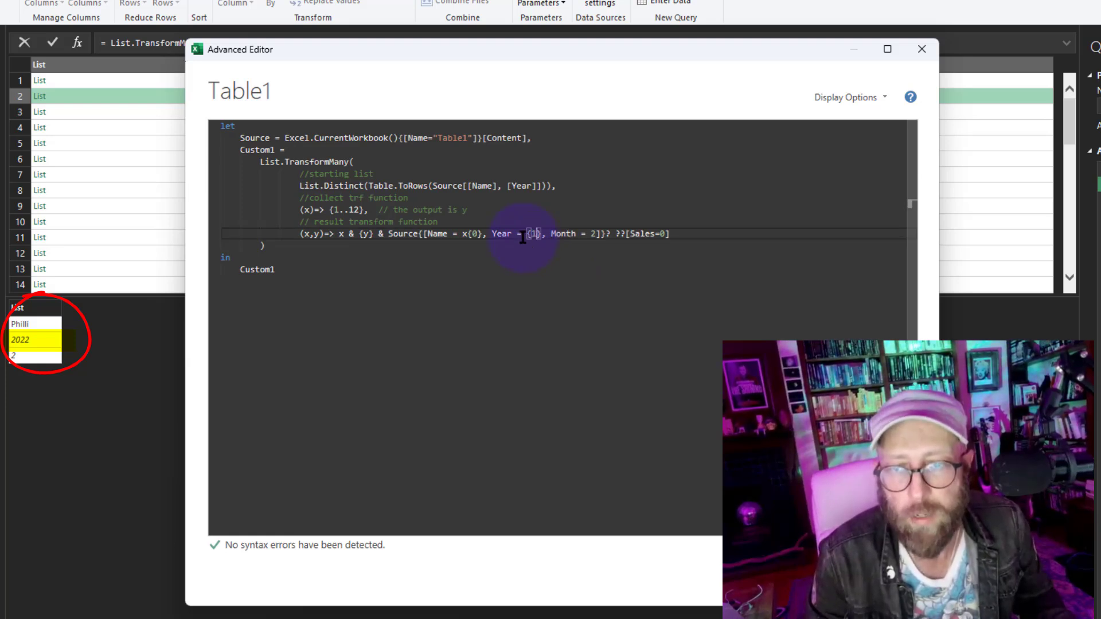
left_click(595, 201)
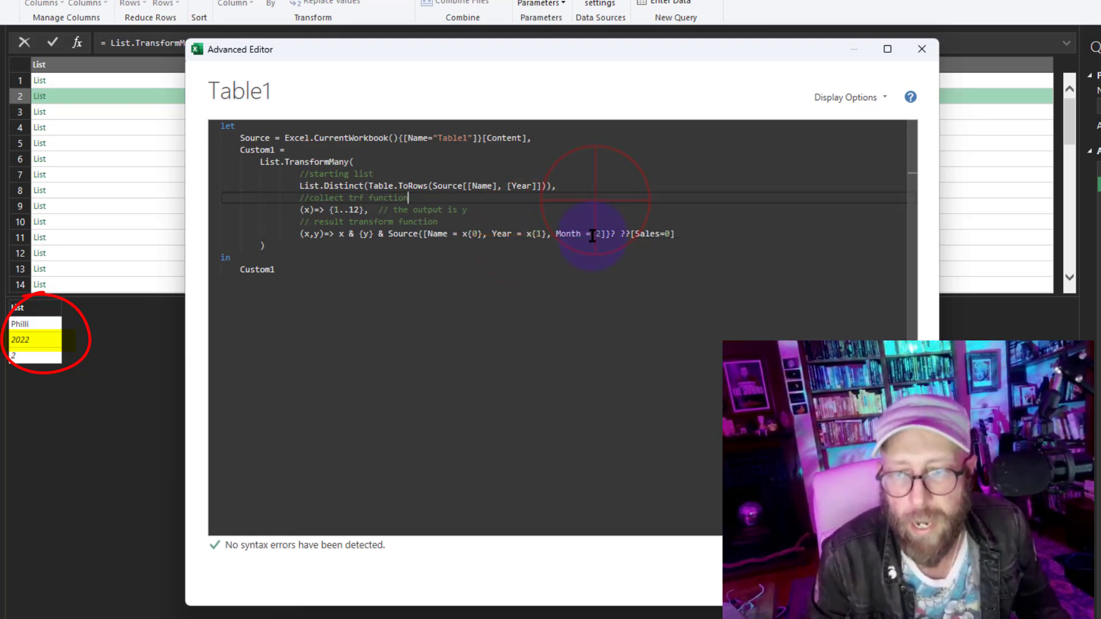
left_click(602, 234)
left_click(301, 210)
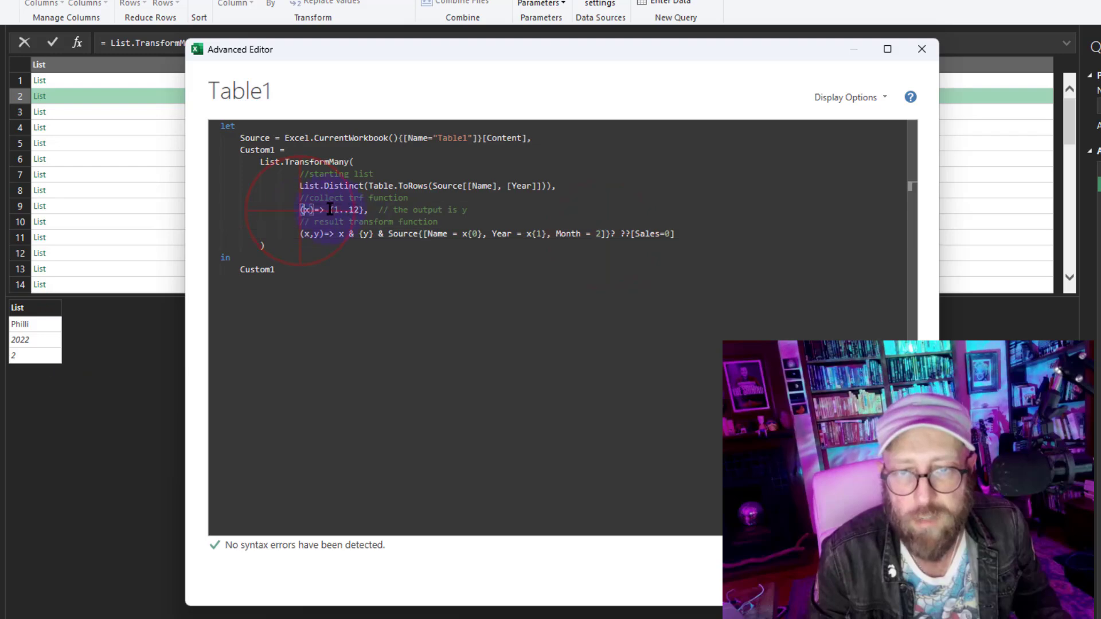
left_click(603, 234)
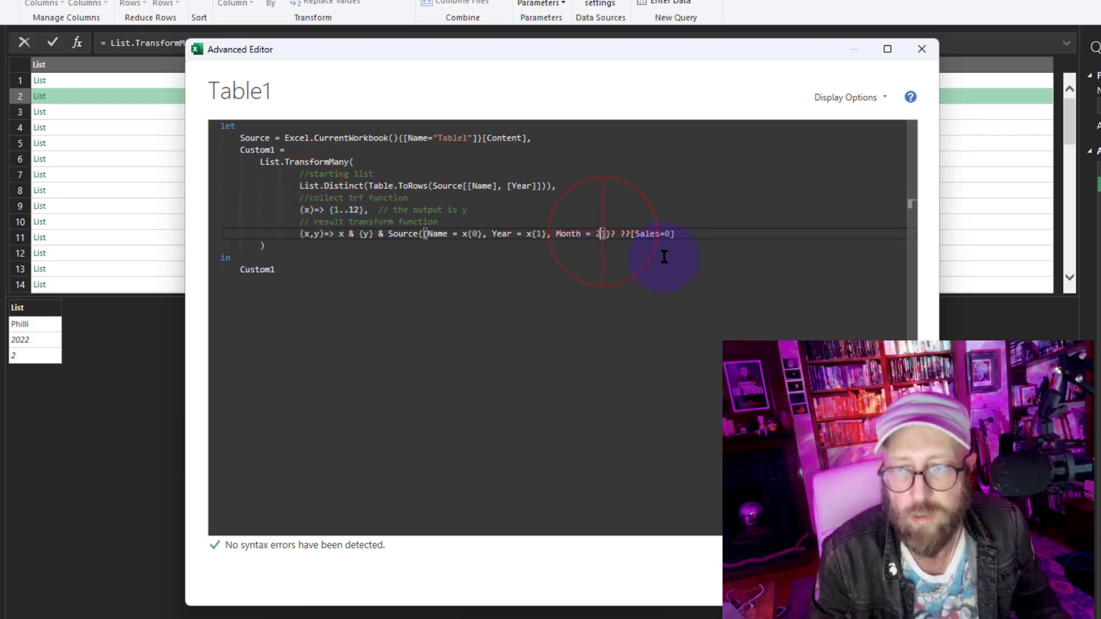
left_click(586, 247)
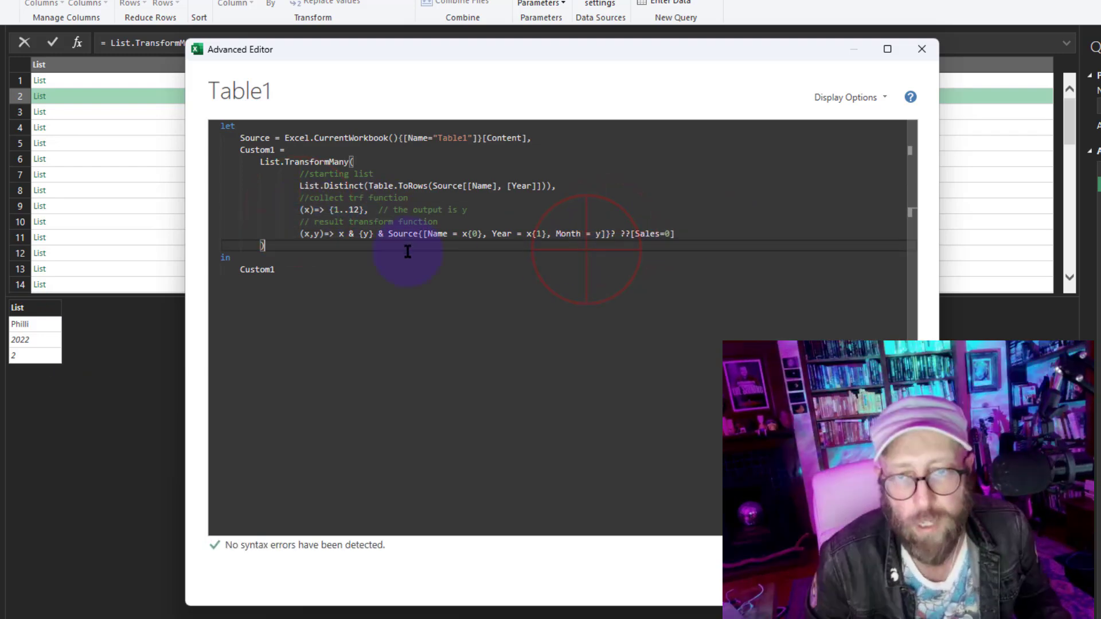
Enclose the Source lookup, including its ?? [Sales=0] fallback, in {( and )} and apply the edited code
left_click(388, 236)
type("{(")
key("End")
type(")}")
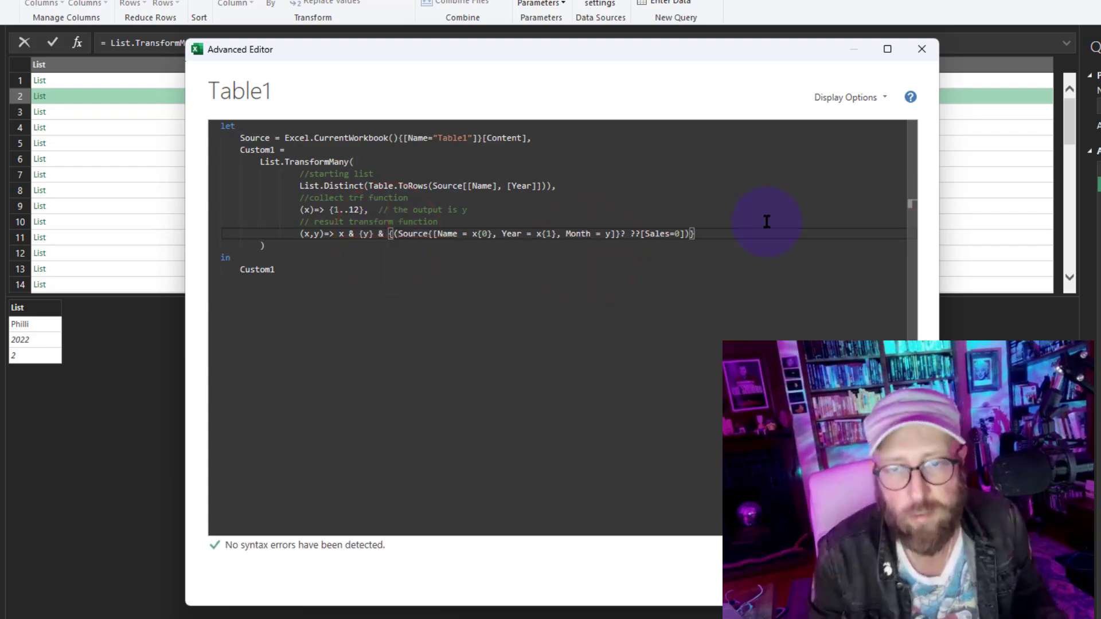
left_click(813, 577)
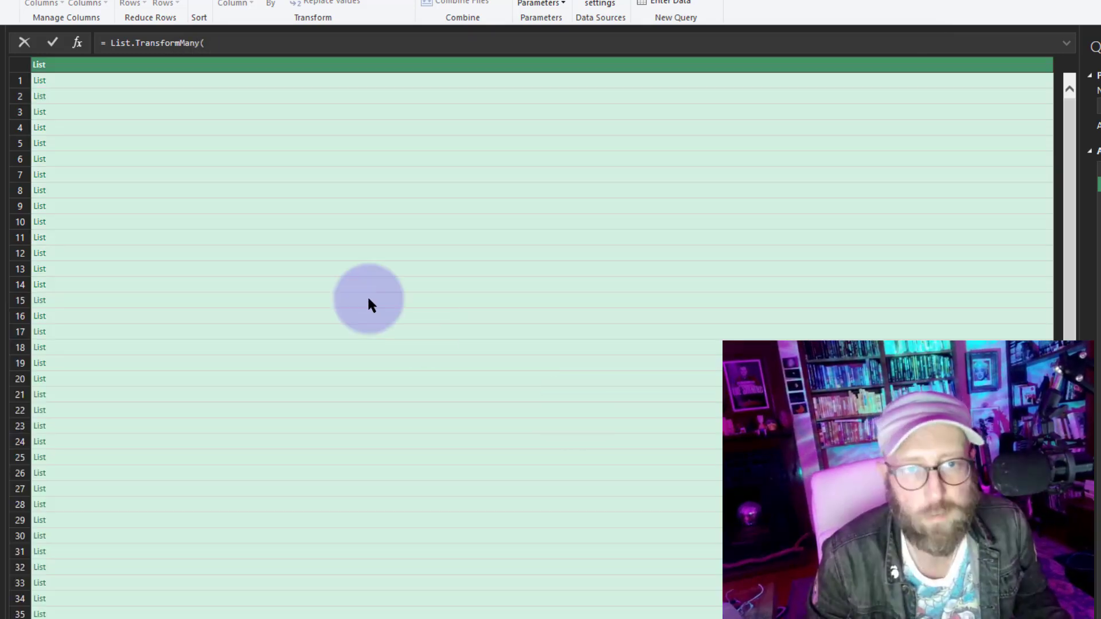
Inspect the contents of the generated lists in the first six rows, including their fourth item
left_click(93, 85)
left_click(96, 97)
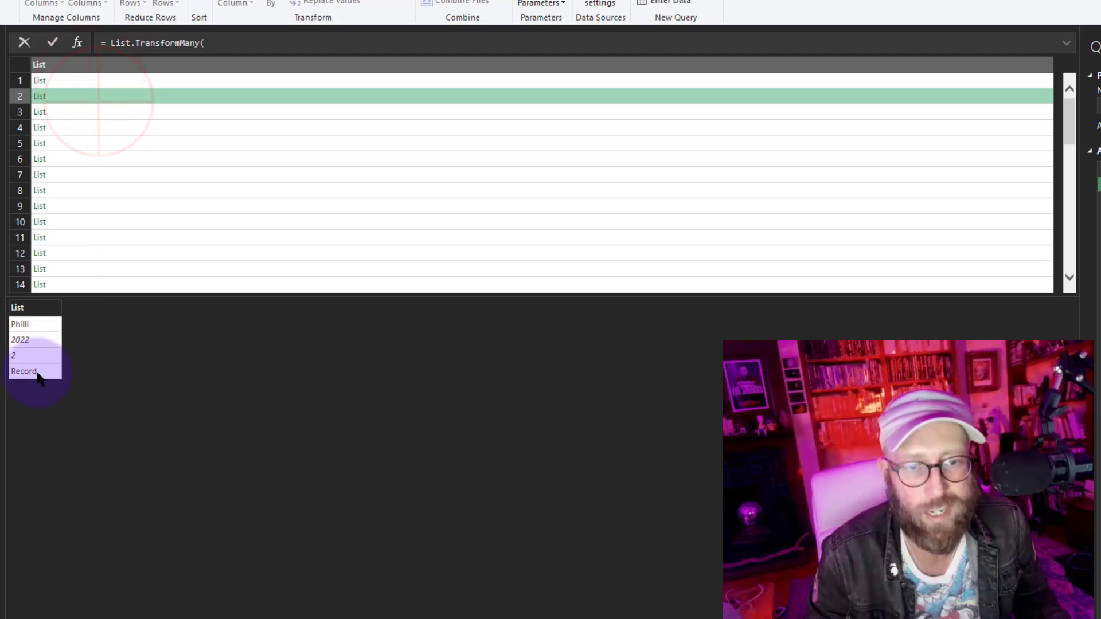
left_click(75, 112)
left_click(71, 143)
left_click(67, 112)
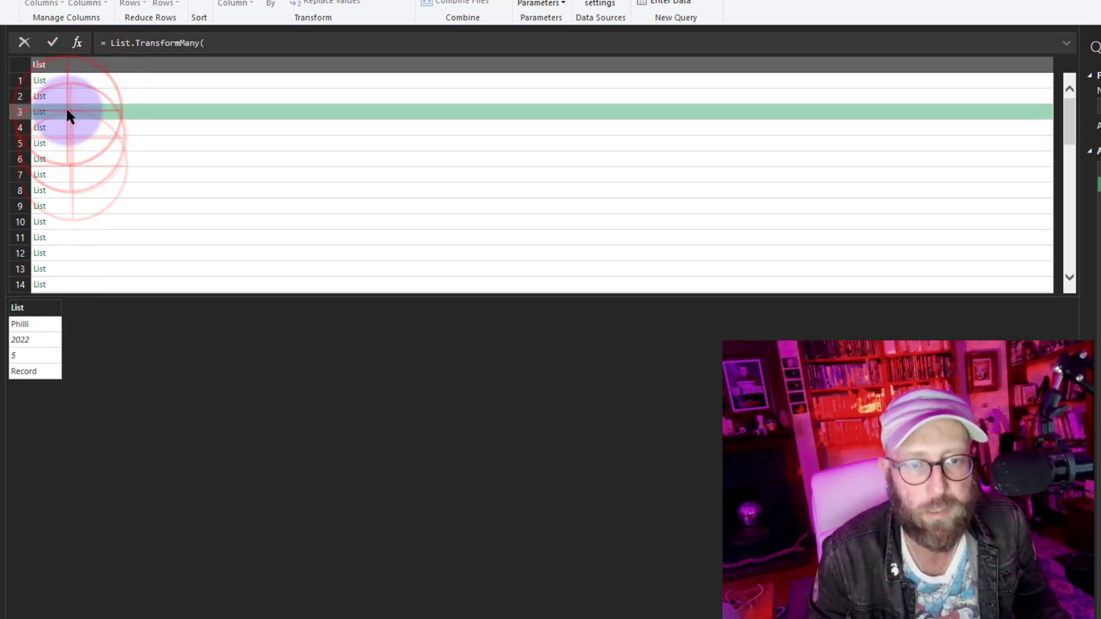
left_click(70, 96)
left_click(79, 112)
left_click(81, 128)
left_click(84, 159)
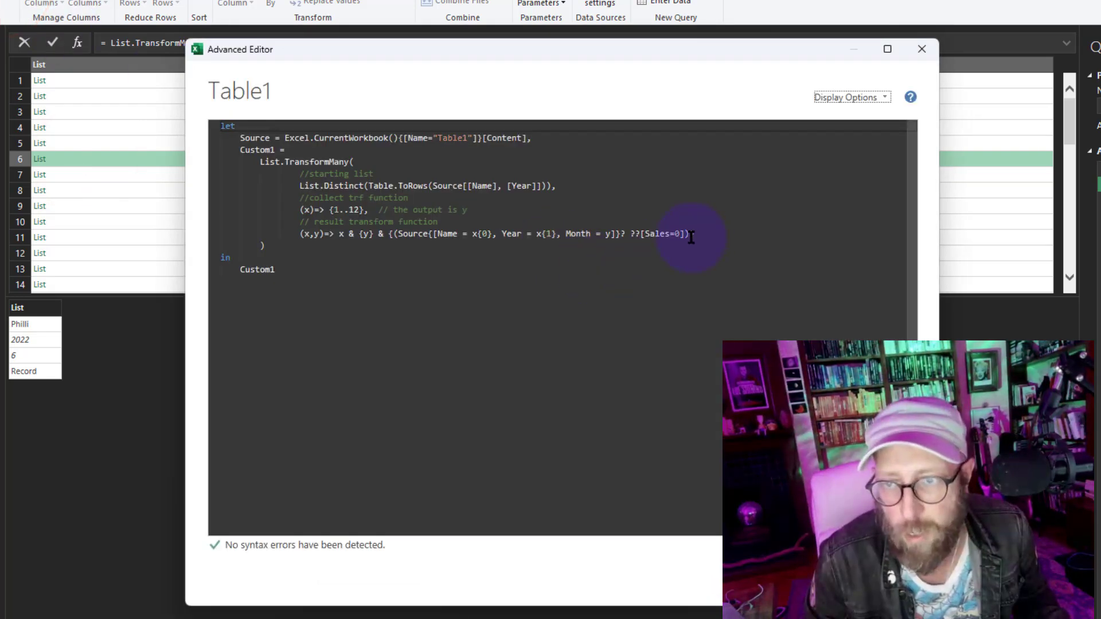
Append [Sales] after the parenthesised lookup in the result function, apply the code and check the first three lists
left_click(690, 234)
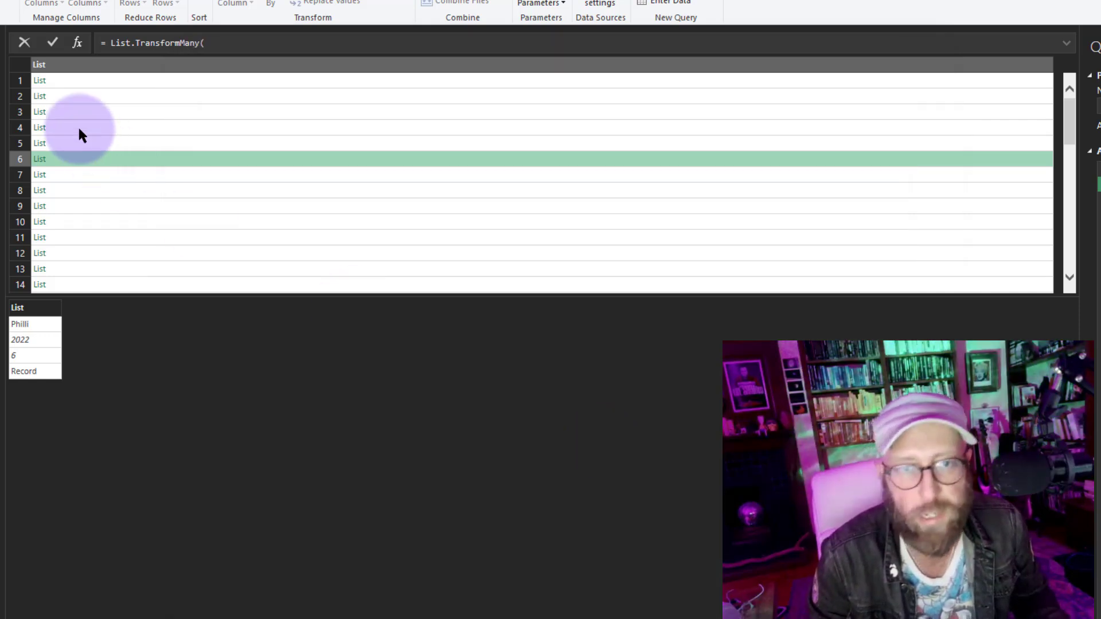
left_click(72, 81)
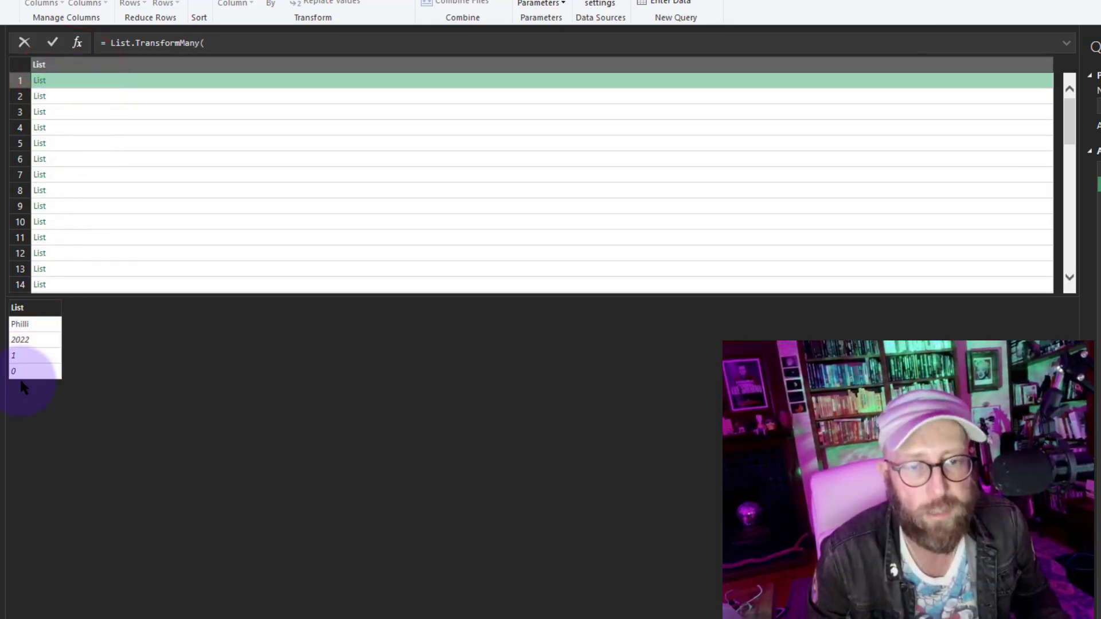
left_click(66, 96)
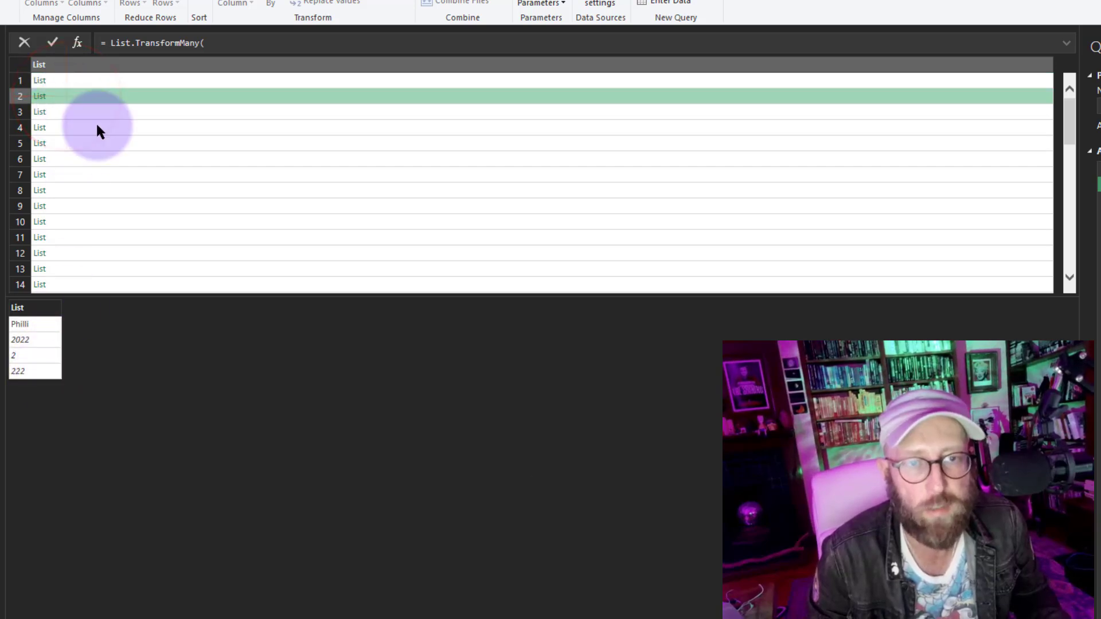
left_click(85, 110)
Reopen Table1's code in the Advanced Editor and start the Custom1 step with Table.FromRows( ahead of List.TransformMany
left_click(3, 7)
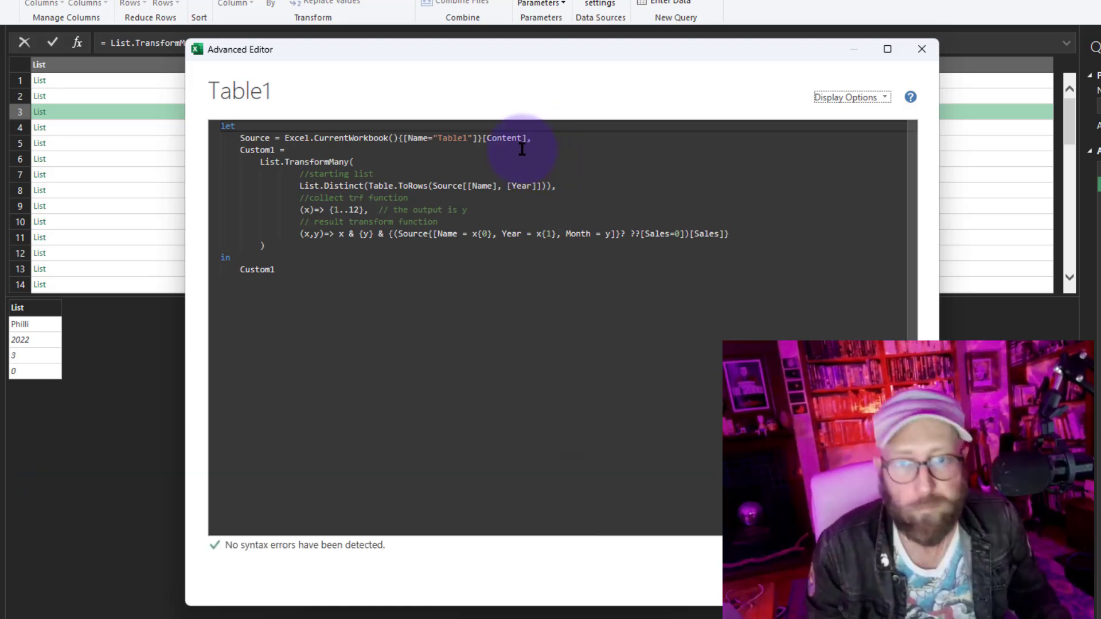
left_click(315, 150)
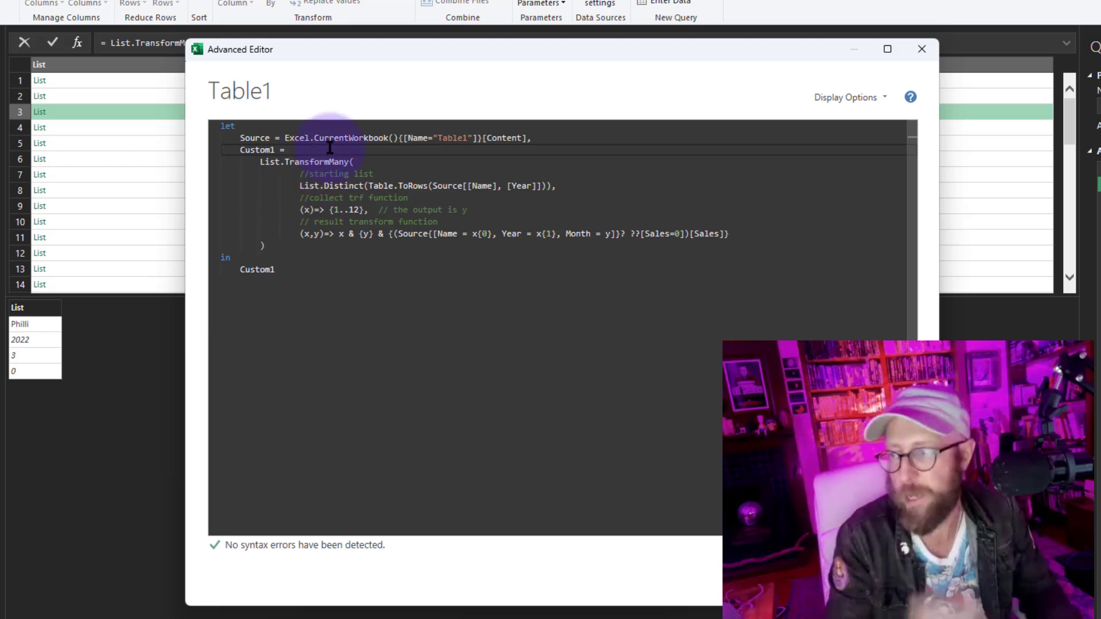
type("tablefrom")
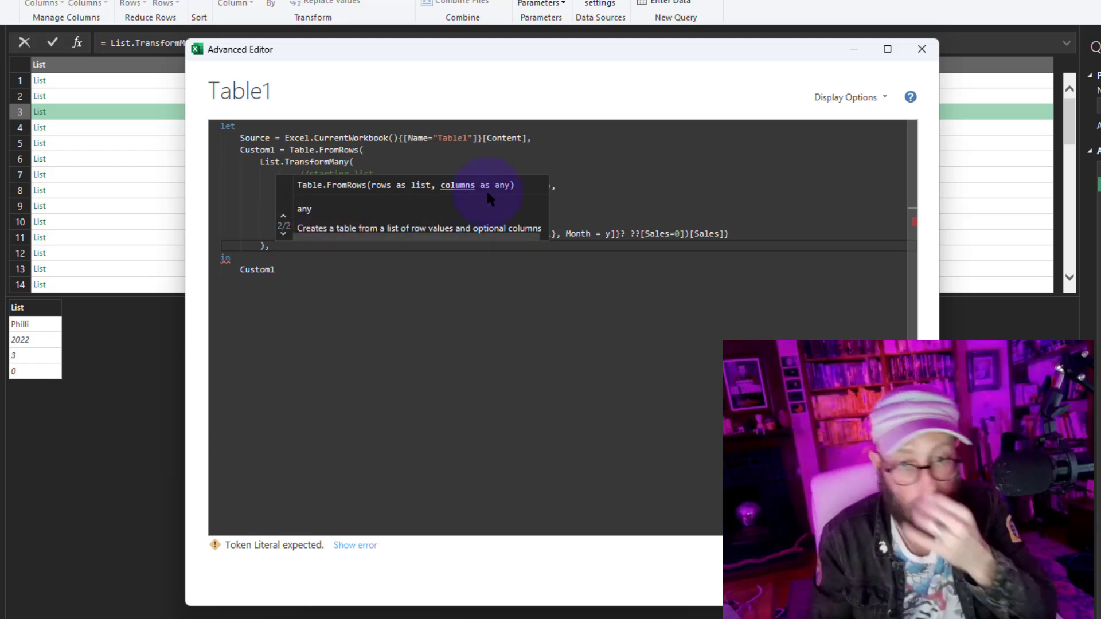
Add Table.ColumnNames(Source) as the columns argument of Table.FromRows, close the parenthesis and apply the code
type("tablecol")
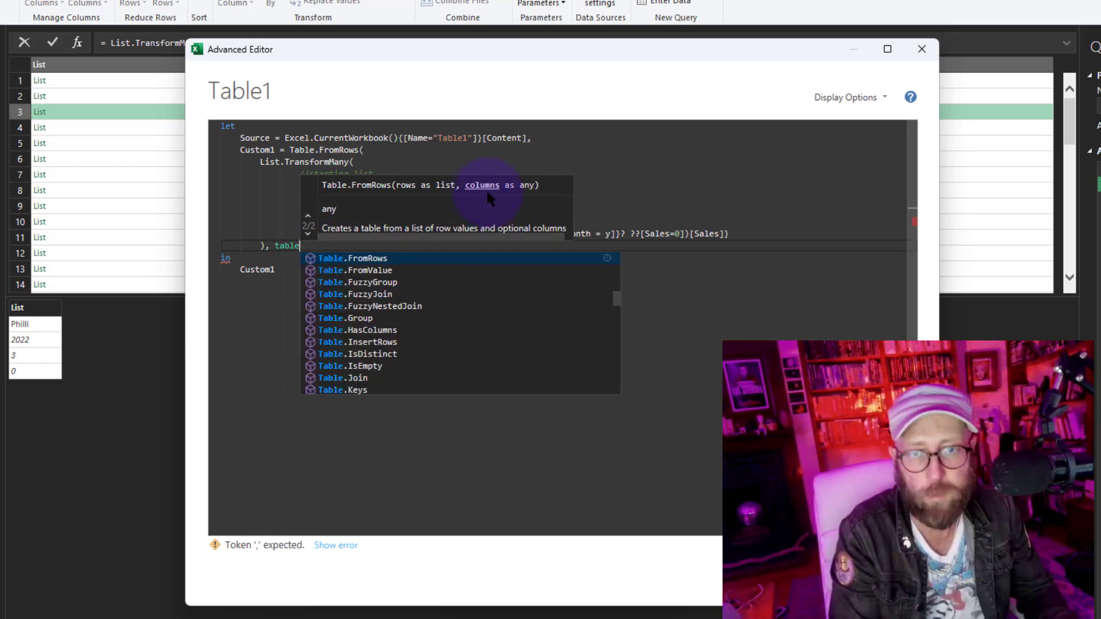
key("Down")
key("Down")
key("Tab")
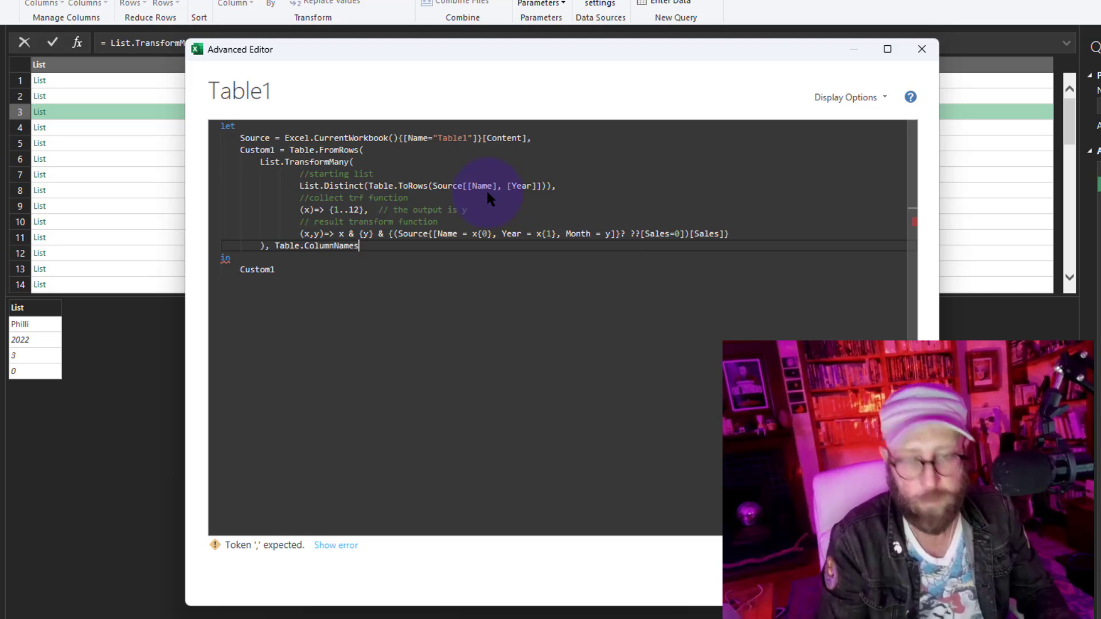
type("(")
type("Source")
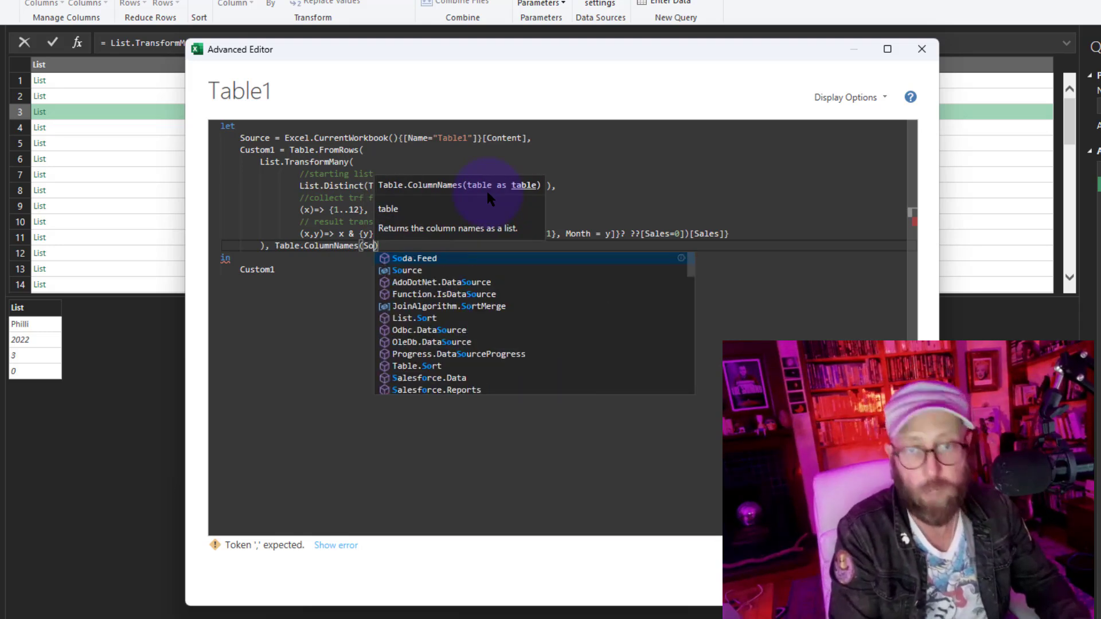
left_click(465, 245)
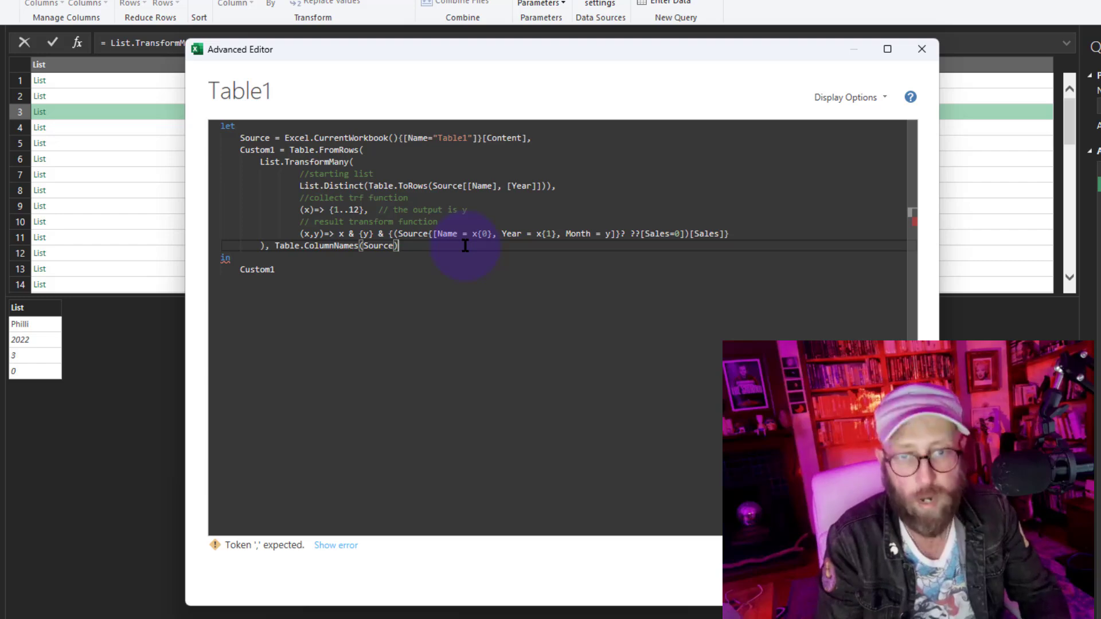
type(")")
left_click(821, 577)
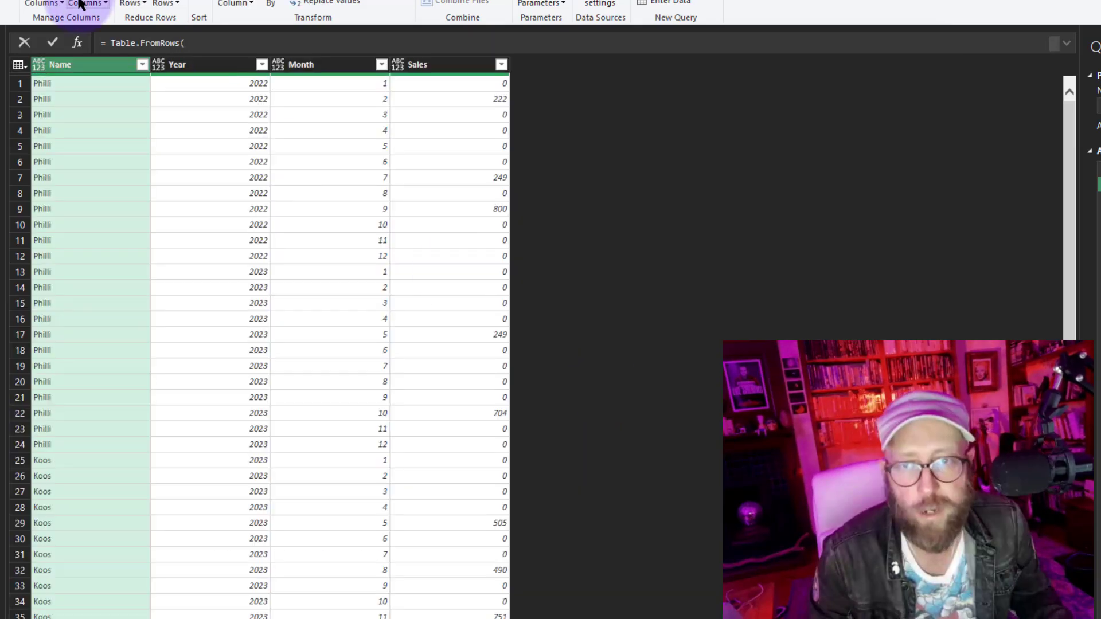
Examine the expanded table's rows and the Sales values for months with and without source data
left_click(167, 125)
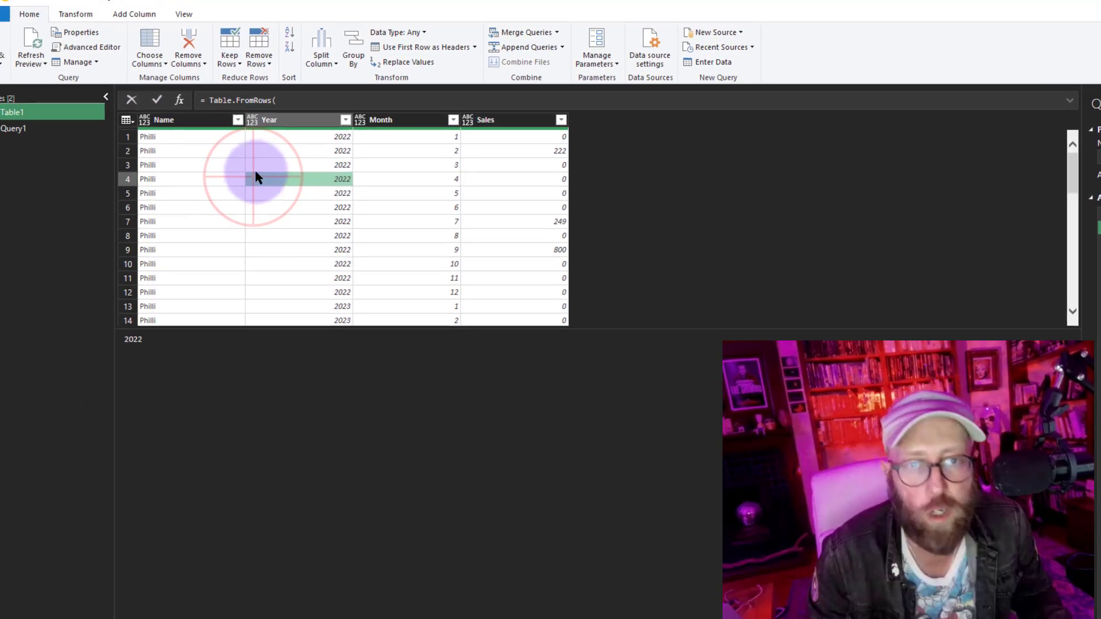
left_click(210, 138)
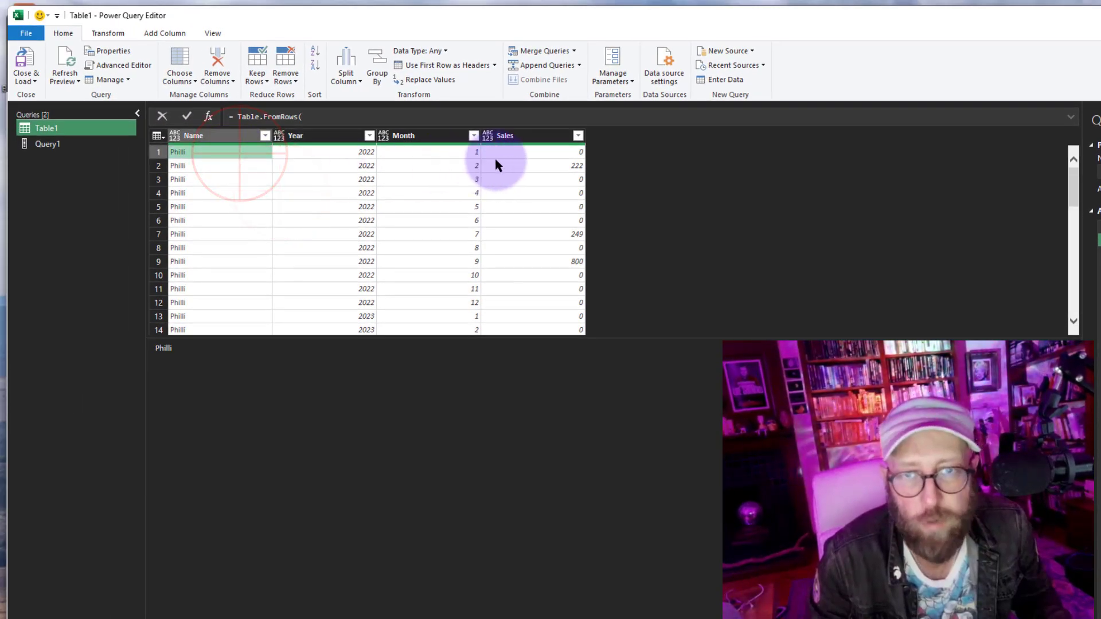
left_click_drag(994, 336, 995, 597)
left_click(575, 152)
left_click(564, 179)
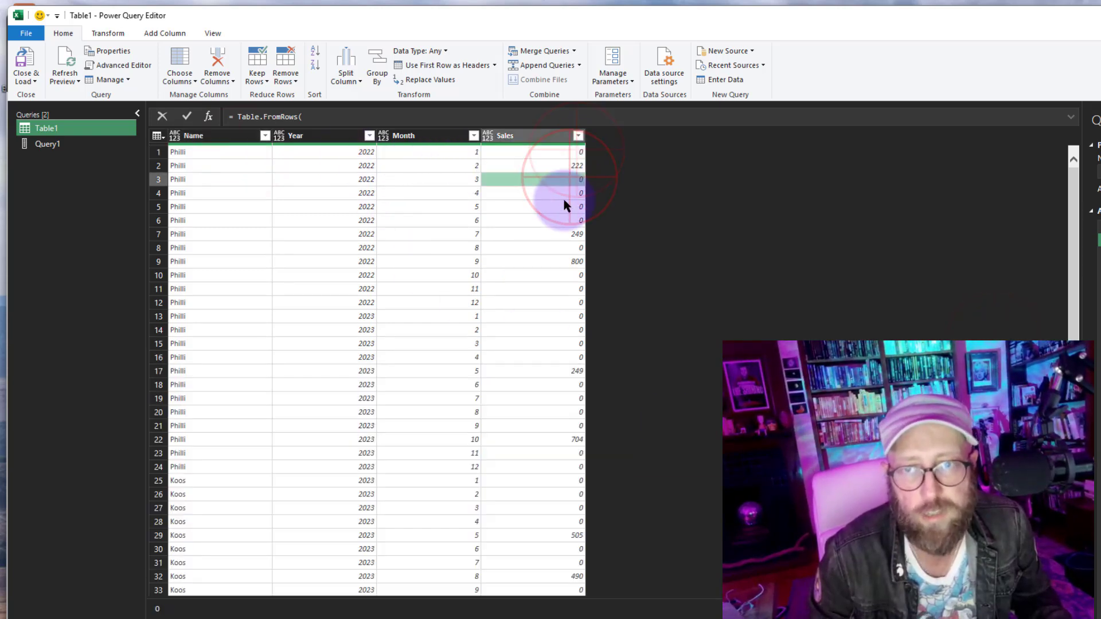
left_click(562, 207)
left_click(564, 220)
left_click(569, 203)
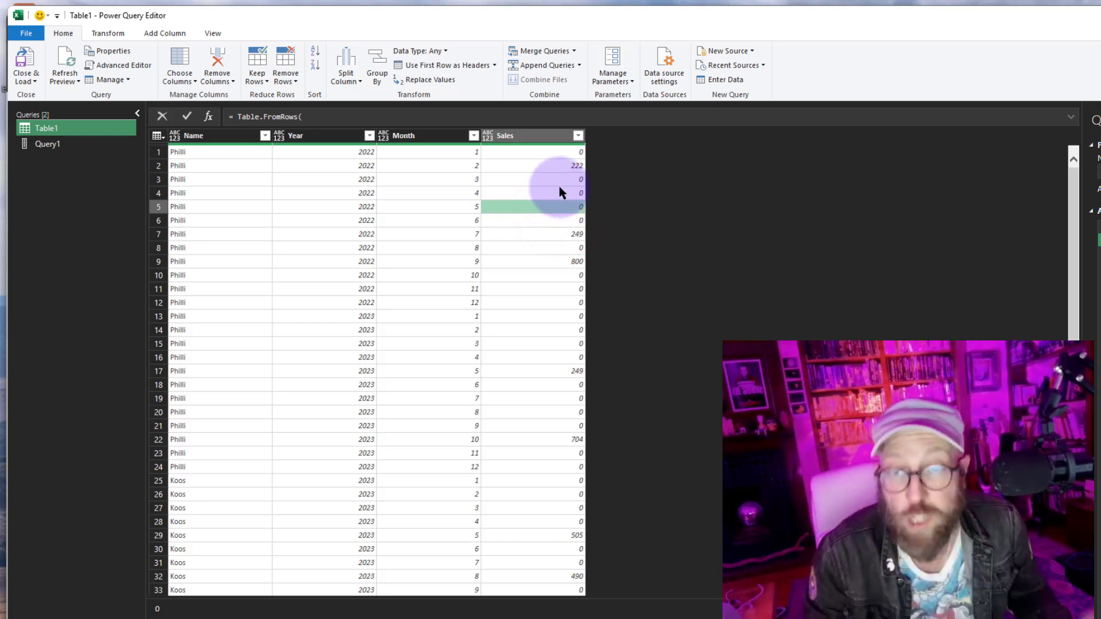
left_click(557, 181)
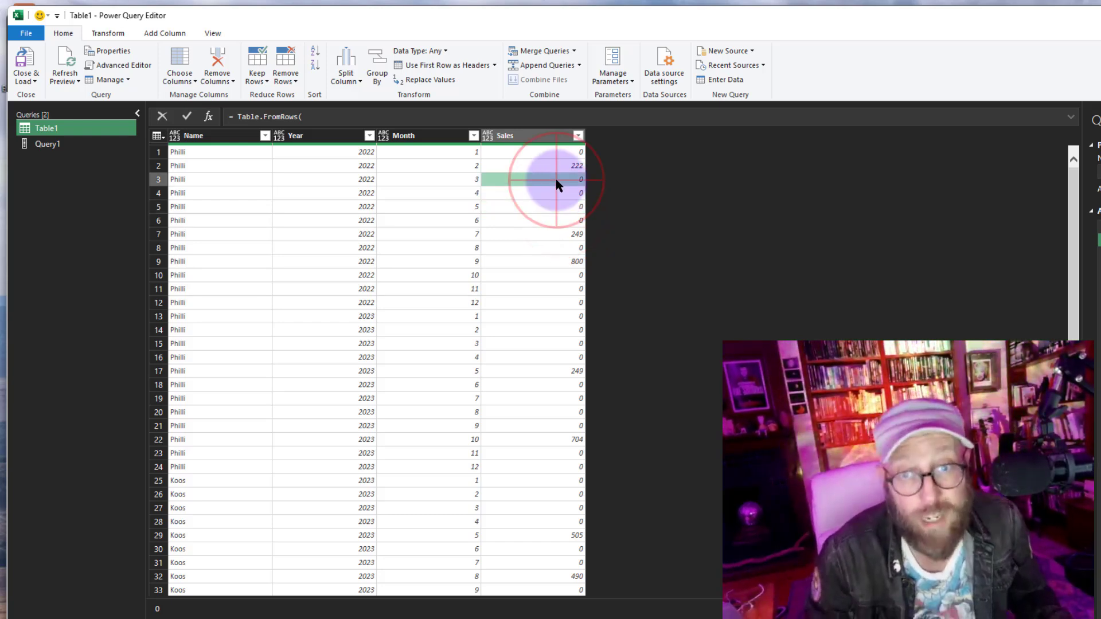
left_click(560, 220)
left_click(559, 207)
left_click(555, 193)
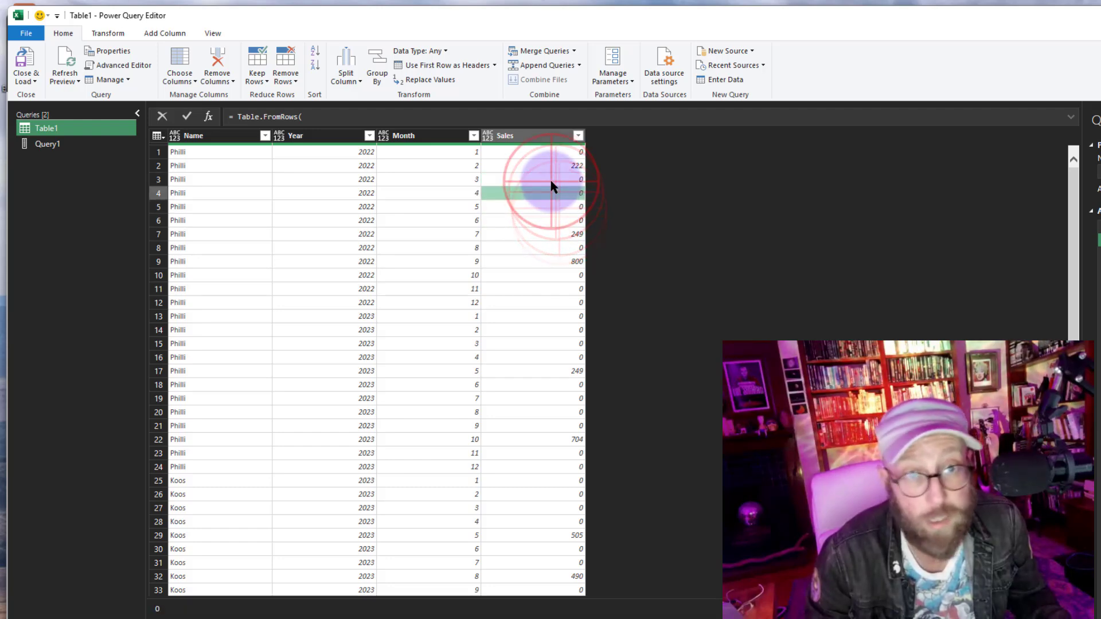
left_click(548, 178)
Close and load the queries to the workbook and check the Sales values in the loaded table
left_click(26, 60)
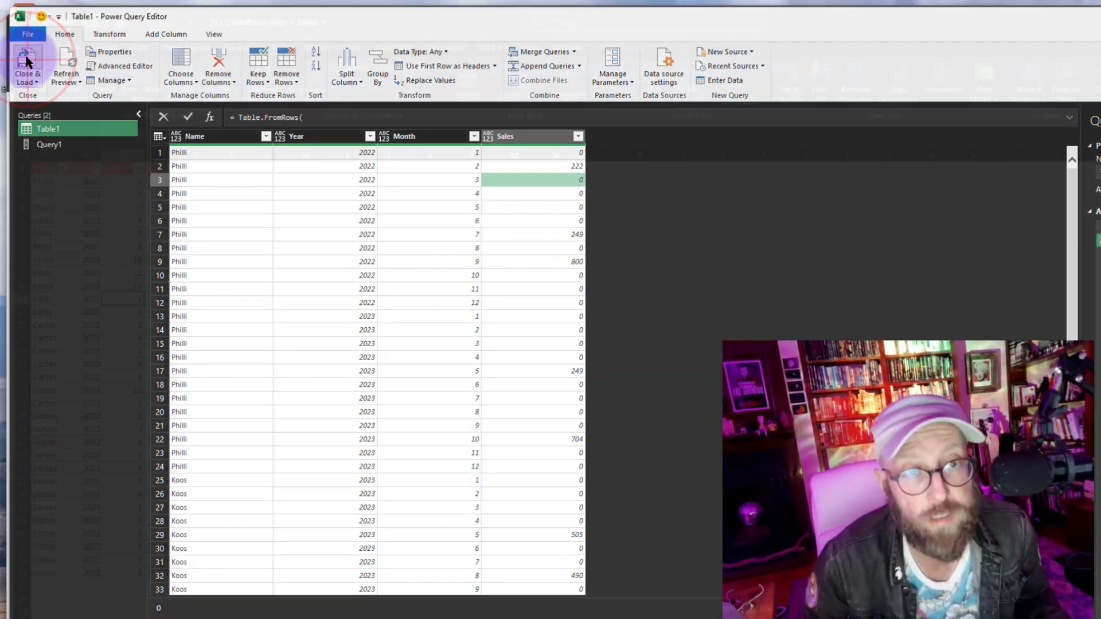
left_click(178, 508)
left_click(172, 367)
left_click(148, 260)
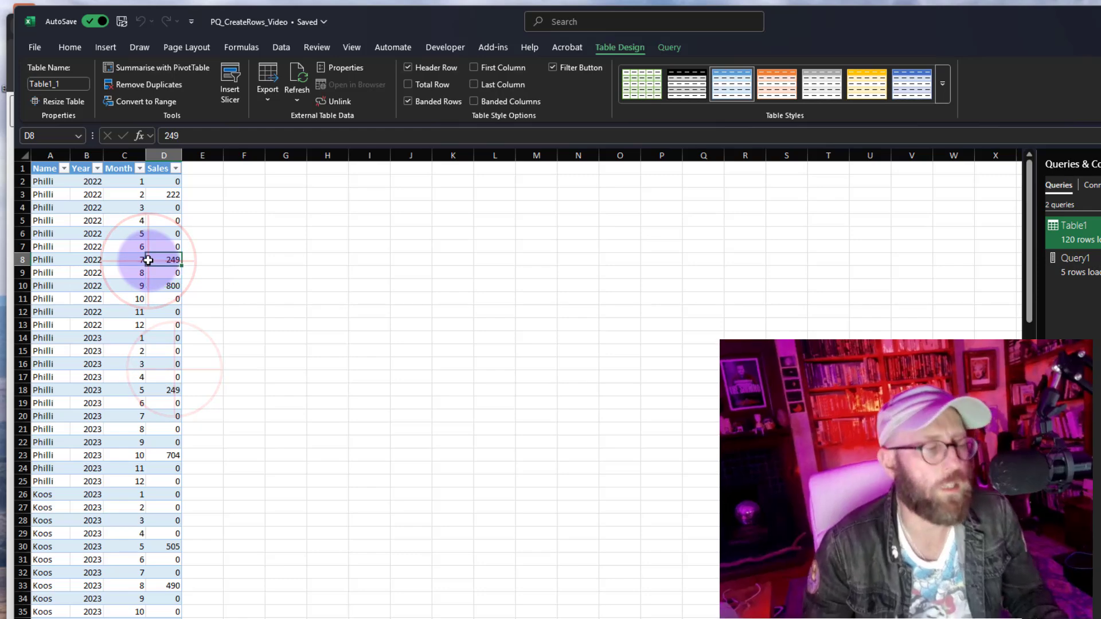